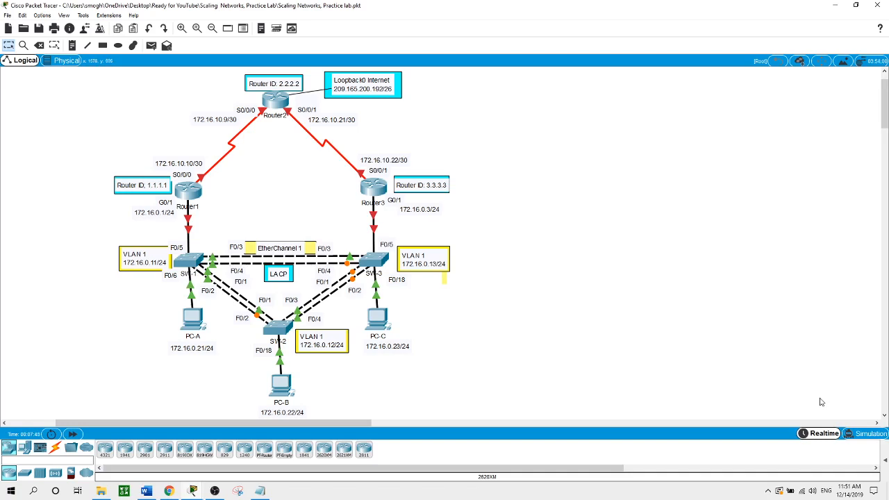
- Erase Router1's startup configuration from privileged mode and confirm the NVRAM wipe
{"action": "left_click", "coordinate": [192, 194]}
{"action": "key", "text": "Return"}
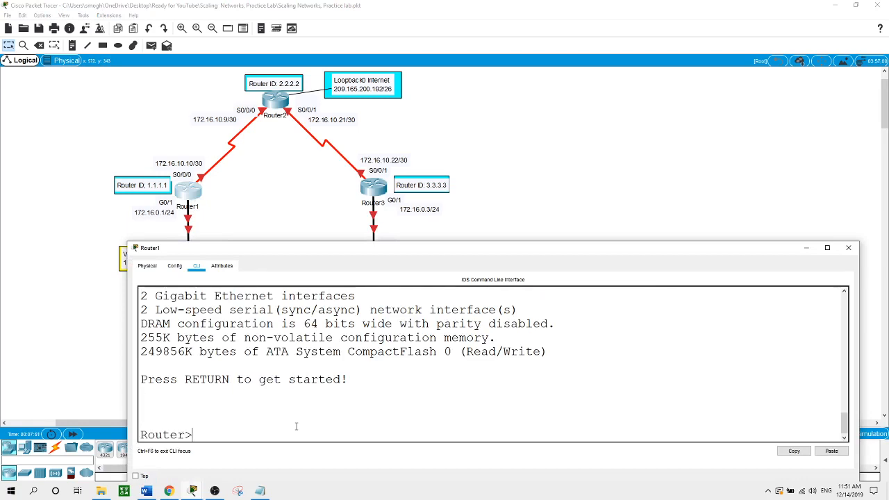
{"action": "type", "text": "rm"}
{"action": "key", "text": "BackSpace"}
{"action": "key", "text": "BackSpace"}
{"action": "type", "text": "en"}
{"action": "key", "text": "Return"}
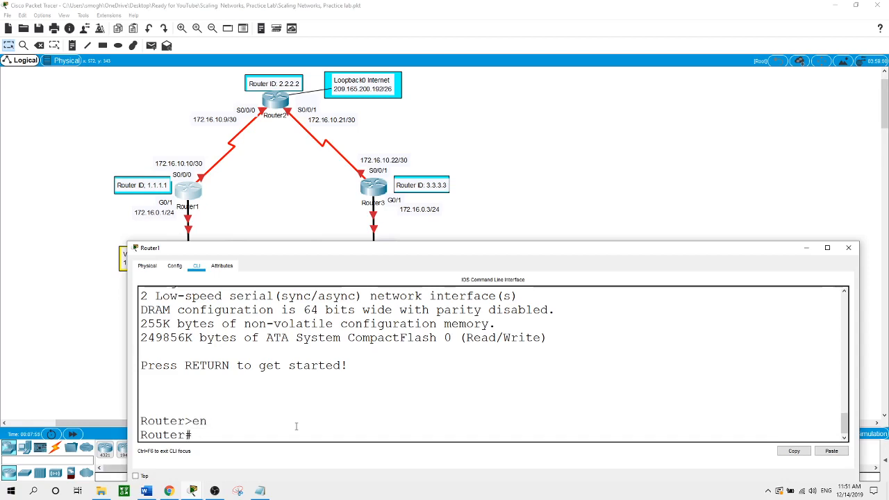
{"action": "type", "text": "erase"}
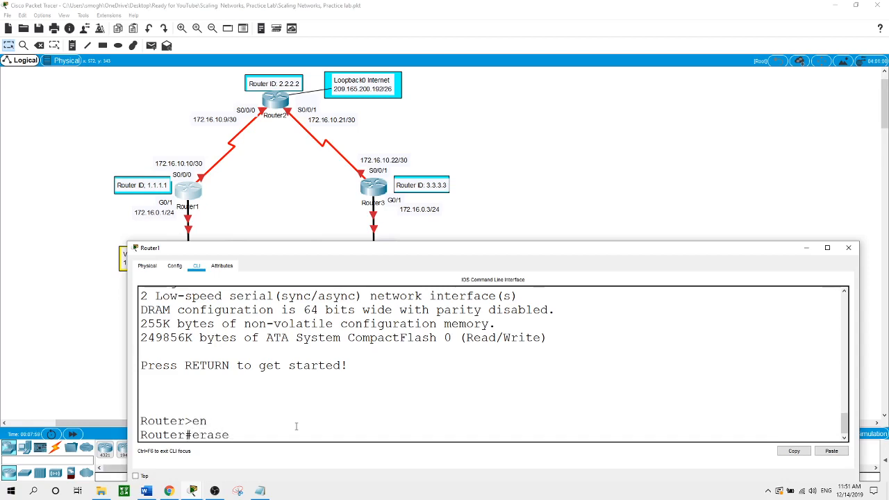
{"action": "type", "text": " st"}
{"action": "key", "text": "Tab"}
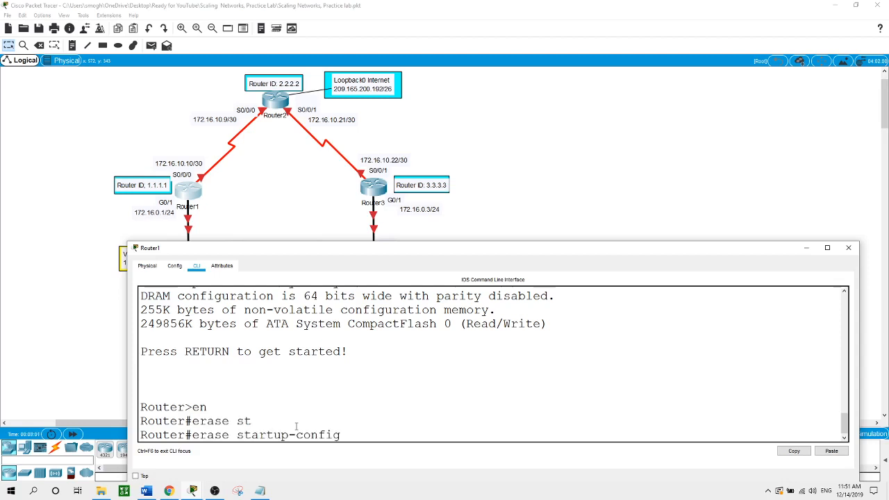
{"action": "key", "text": "Return"}
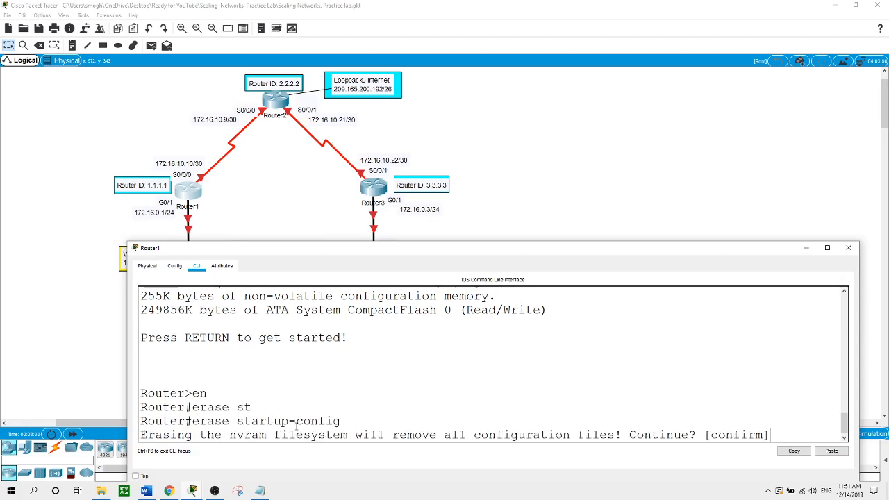
{"action": "key", "text": "Return"}
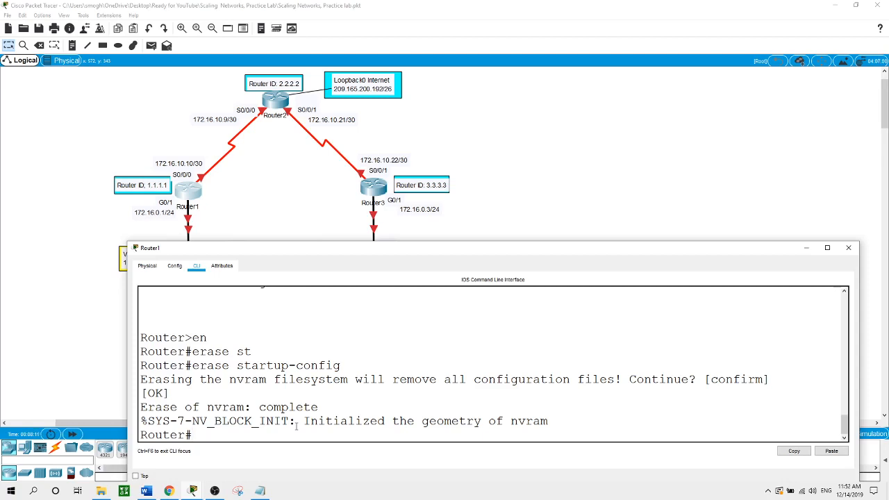
- Reload Router1 and confirm, then return to the topology
{"action": "type", "text": "reload"}
{"action": "key", "text": "Return"}
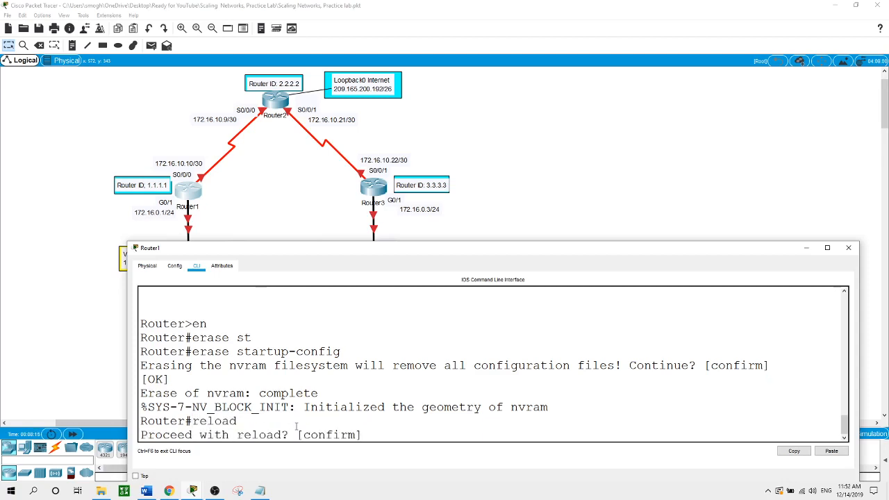
{"action": "key", "text": "Return"}
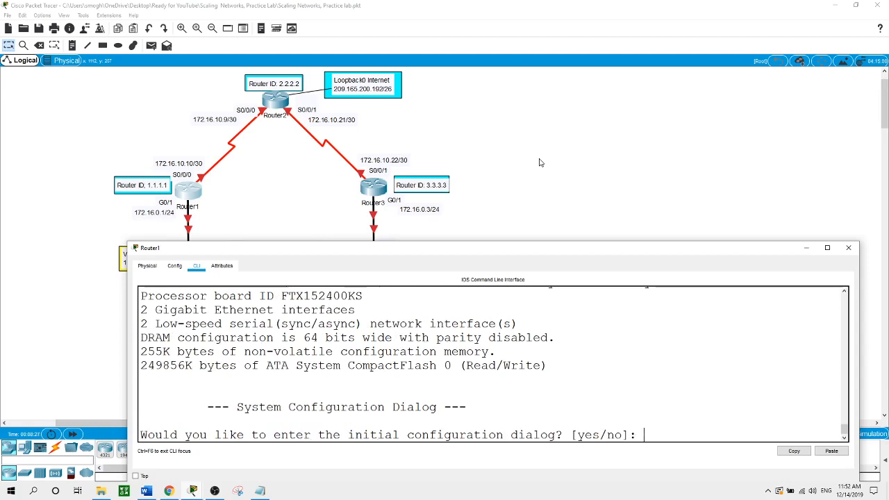
{"action": "left_click", "coordinate": [540, 162]}
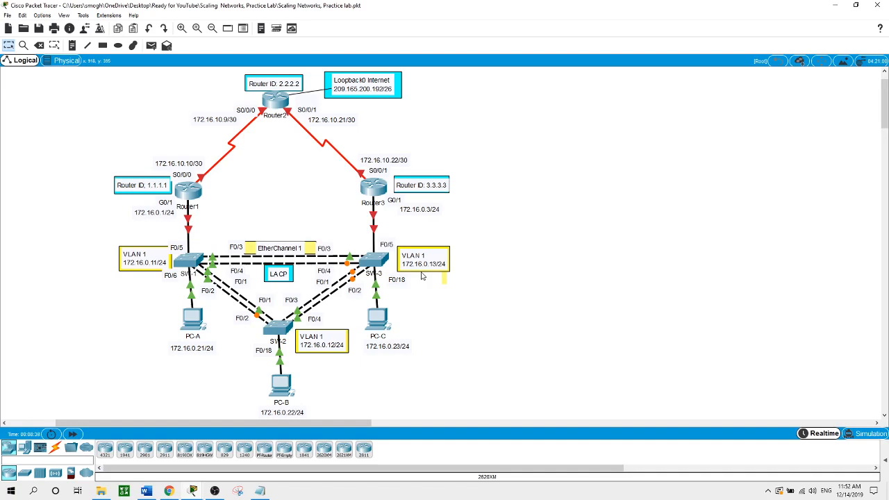
- Erase SW-1's startup configuration from privileged mode and confirm
{"action": "left_click", "coordinate": [193, 265]}
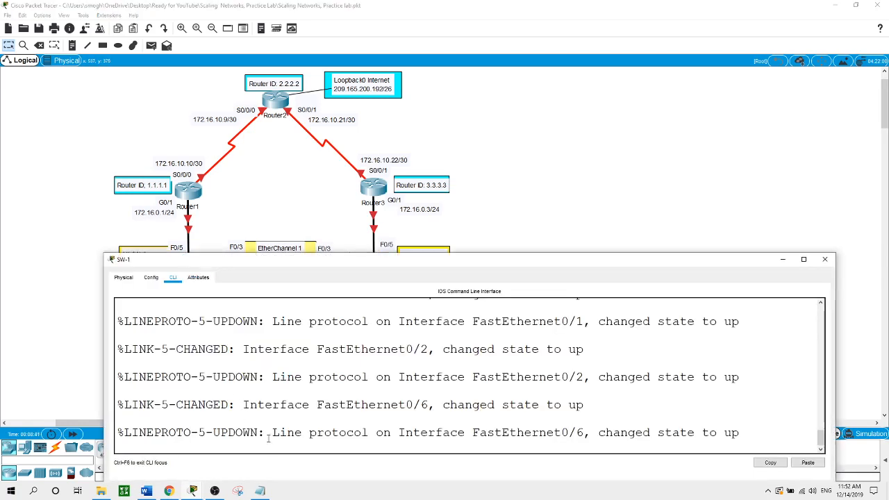
{"action": "key", "text": "Return"}
{"action": "type", "text": "en"}
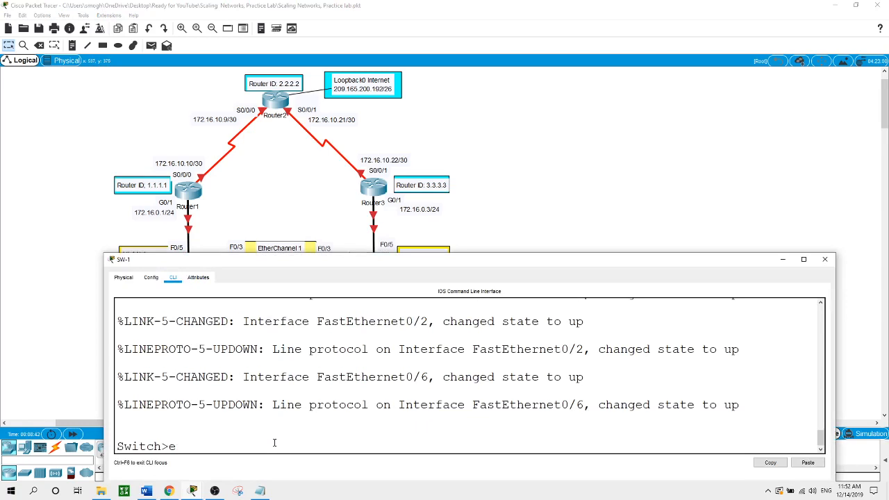
{"action": "key", "text": "Return"}
{"action": "type", "text": "ea"}
{"action": "key", "text": "BackSpace"}
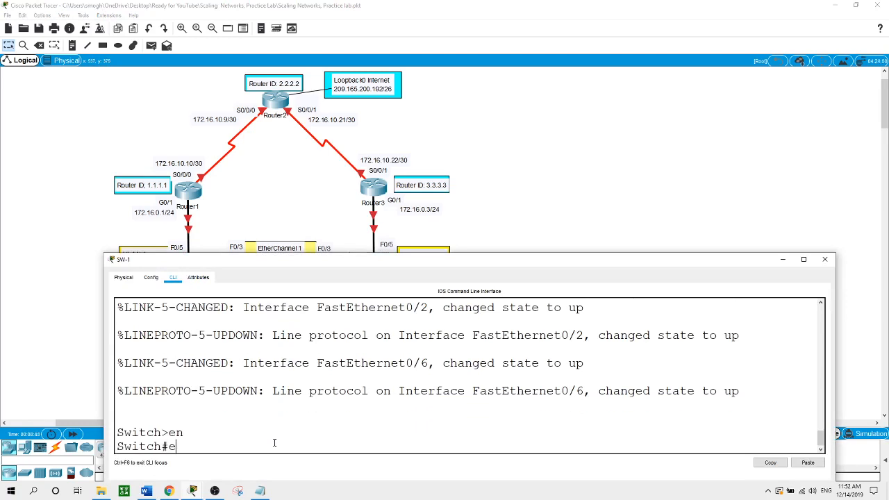
{"action": "type", "text": "rase st"}
{"action": "key", "text": "Tab"}
{"action": "key", "text": "Return"}
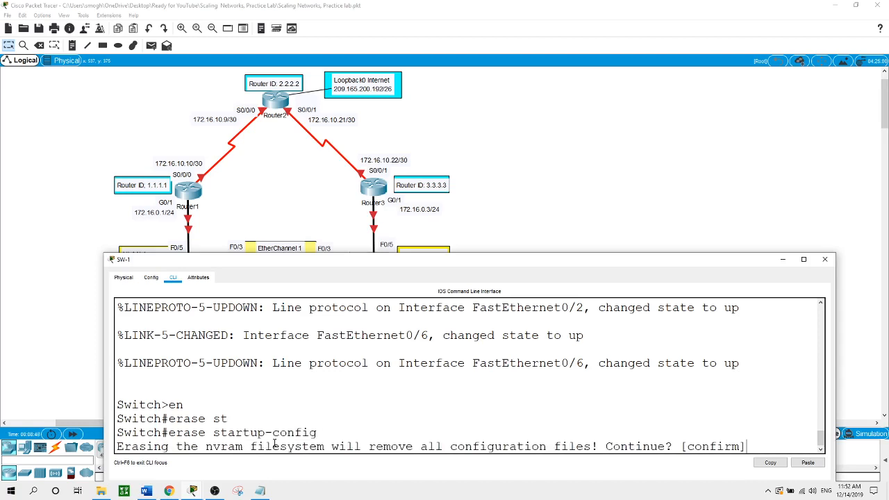
{"action": "key", "text": "Return"}
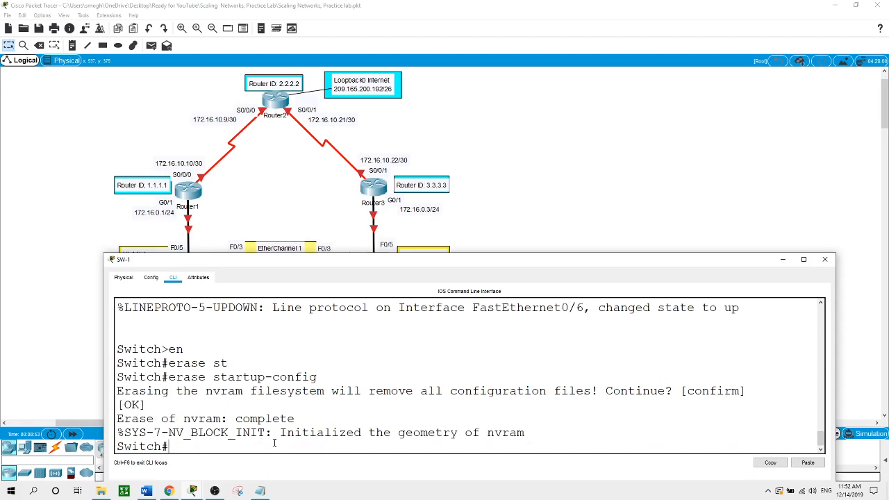
- Delete vlan.dat from SW-1 and confirm the deletion
{"action": "type", "text": "delete vlan.dat"}
{"action": "key", "text": "Return"}
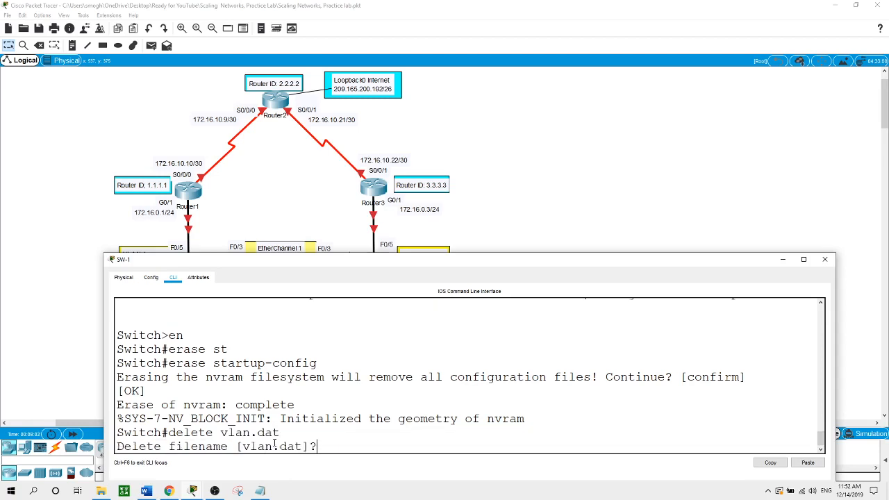
{"action": "key", "text": "Return"}
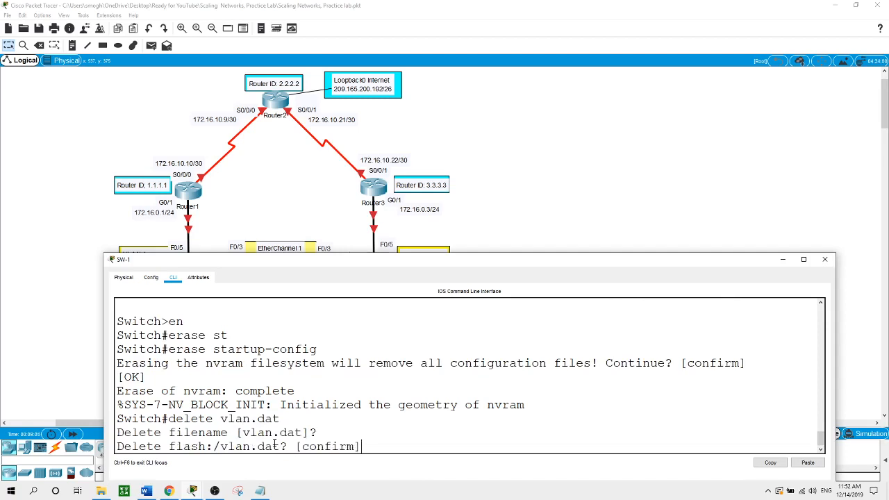
{"action": "key", "text": "Return"}
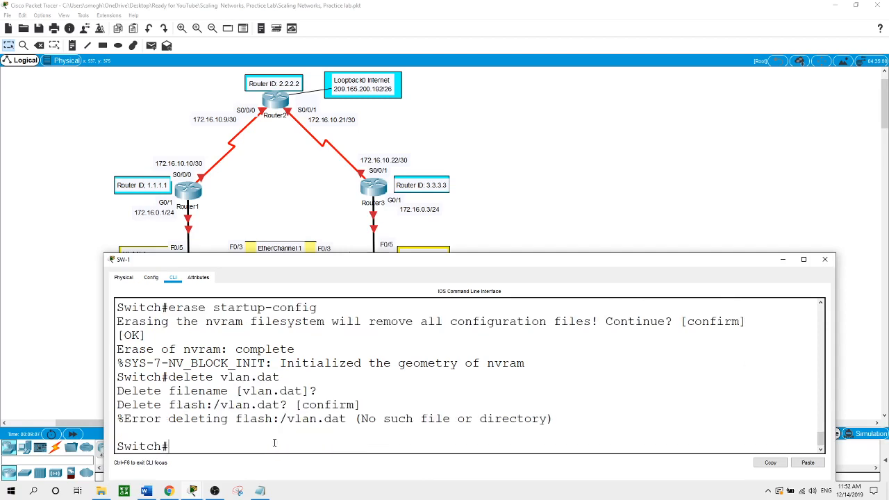
- Reload SW-1, wait for the Switch> prompt, and return to the topology
{"action": "type", "text": "reload"}
{"action": "key", "text": "Return"}
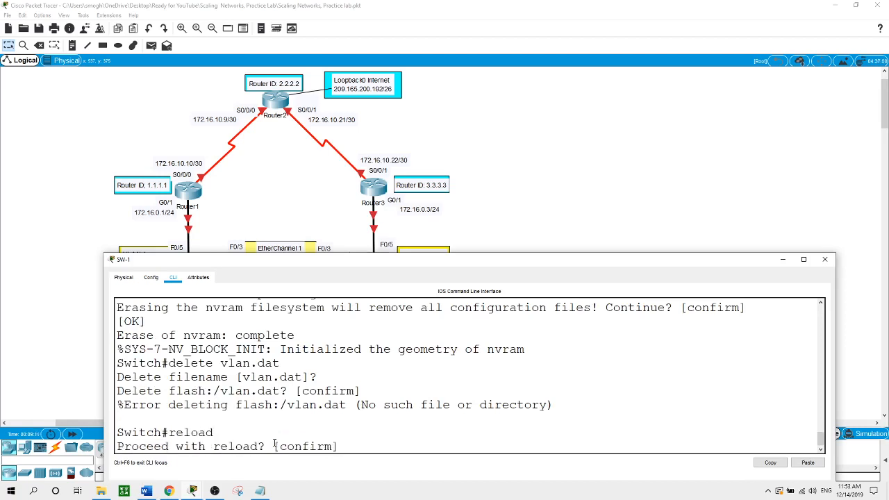
{"action": "key", "text": "Return"}
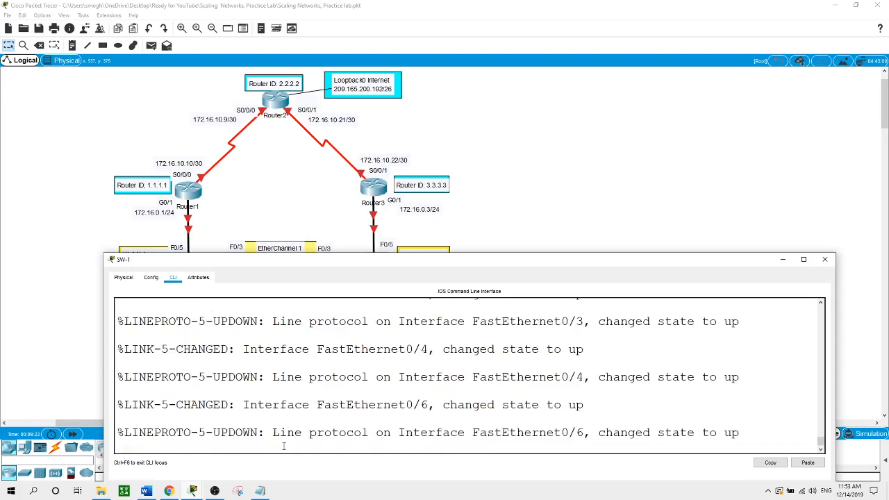
{"action": "key", "text": "Return"}
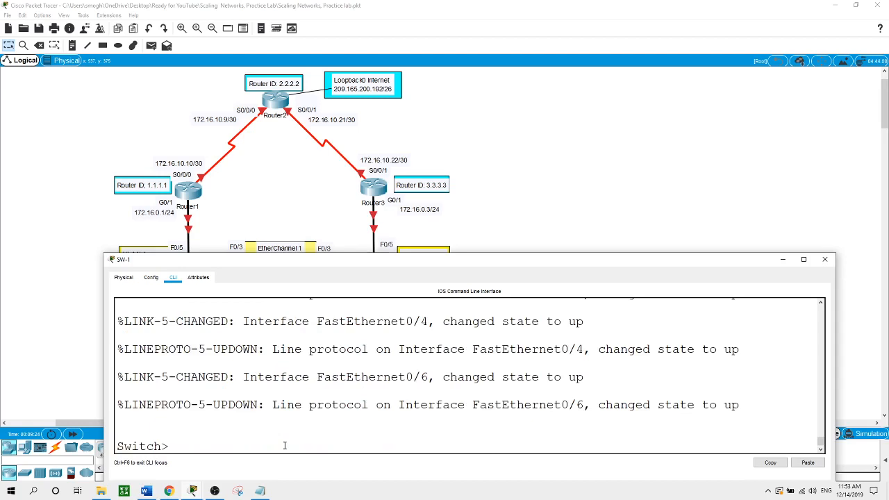
{"action": "left_click", "coordinate": [557, 197]}
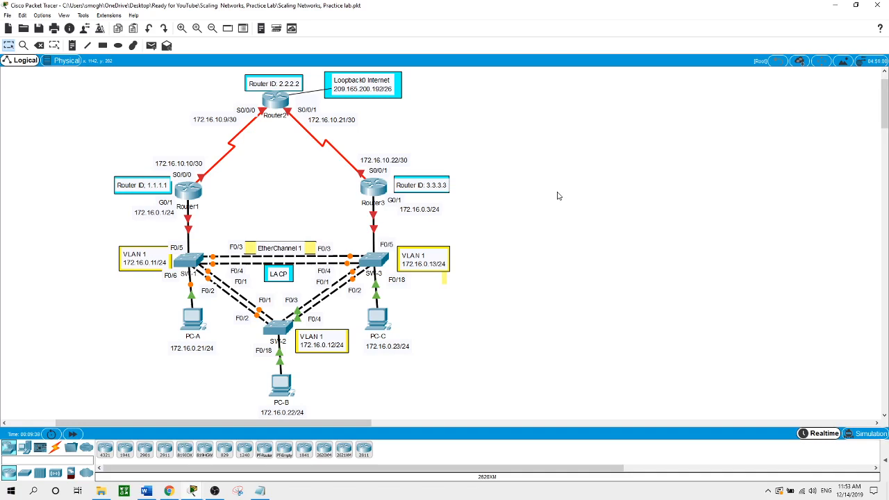
- Copy the basic-settings commands from the Notepad lab notes, then reopen Router1's CLI
{"action": "left_click", "coordinate": [260, 491]}
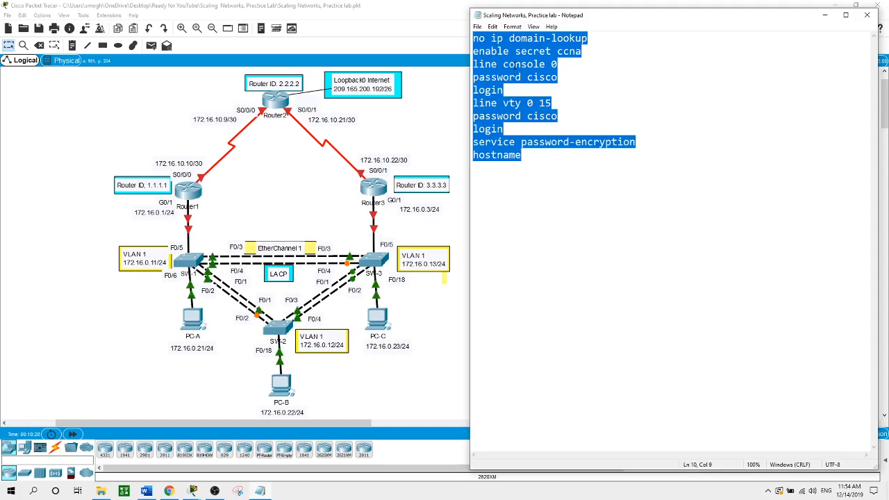
{"action": "right_click", "coordinate": [516, 66]}
{"action": "left_click", "coordinate": [537, 100]}
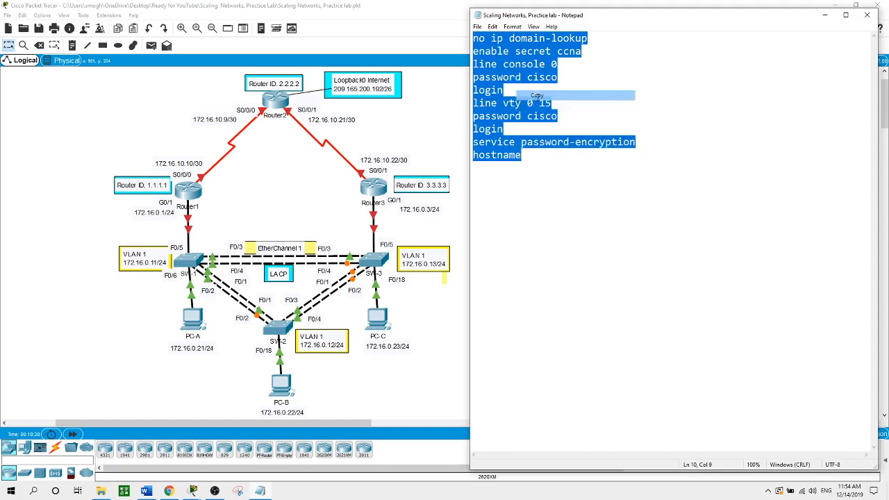
{"action": "left_click", "coordinate": [438, 121]}
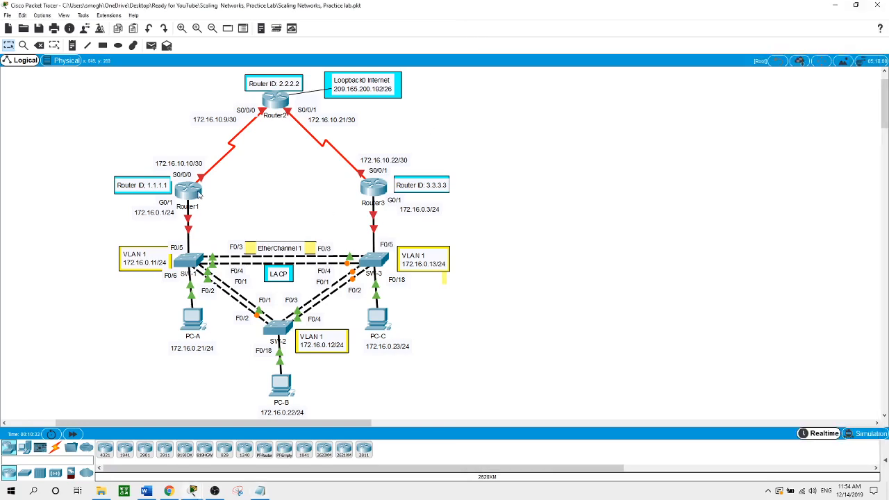
{"action": "left_click", "coordinate": [196, 192]}
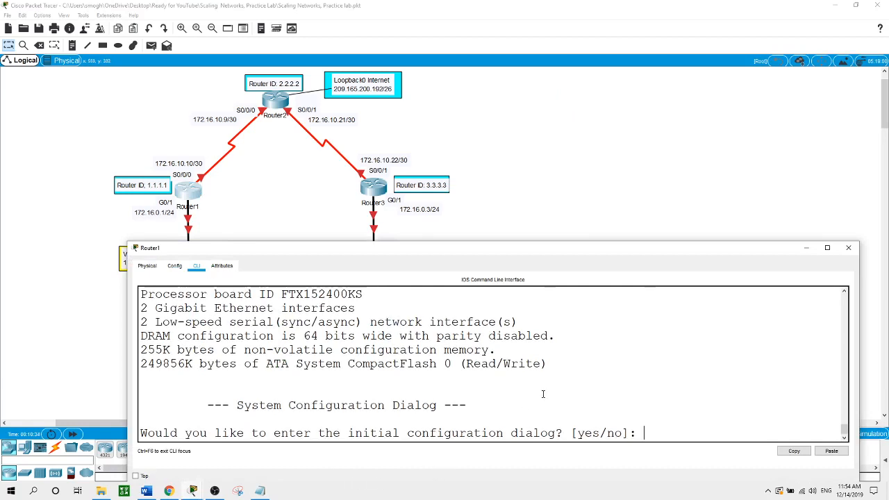
- Decline Router1's initial configuration dialog and enter global configuration mode
{"action": "type", "text": "no"}
{"action": "key", "text": "Return"}
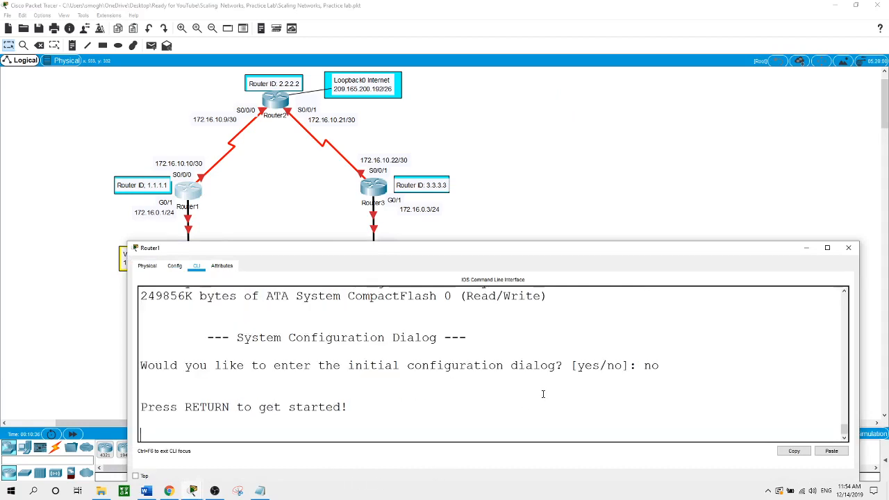
{"action": "key", "text": "Return"}
{"action": "type", "text": "en"}
{"action": "key", "text": "Return"}
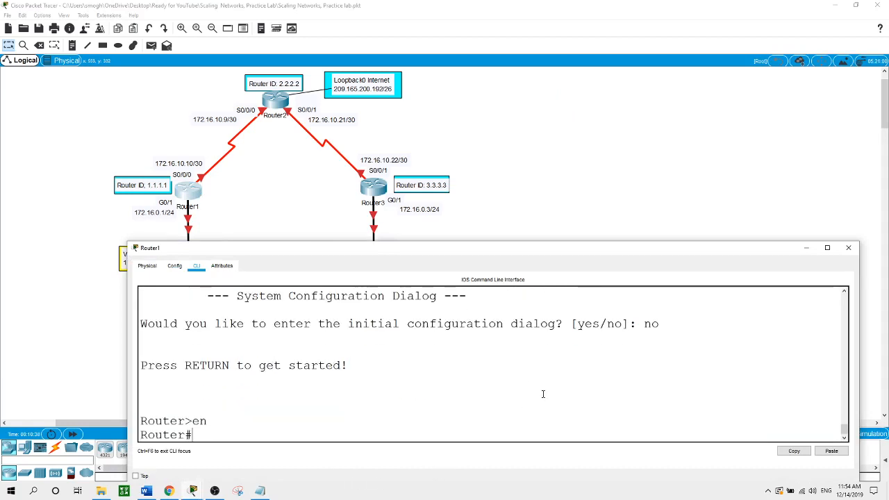
{"action": "type", "text": "conf t"}
{"action": "key", "text": "Return"}
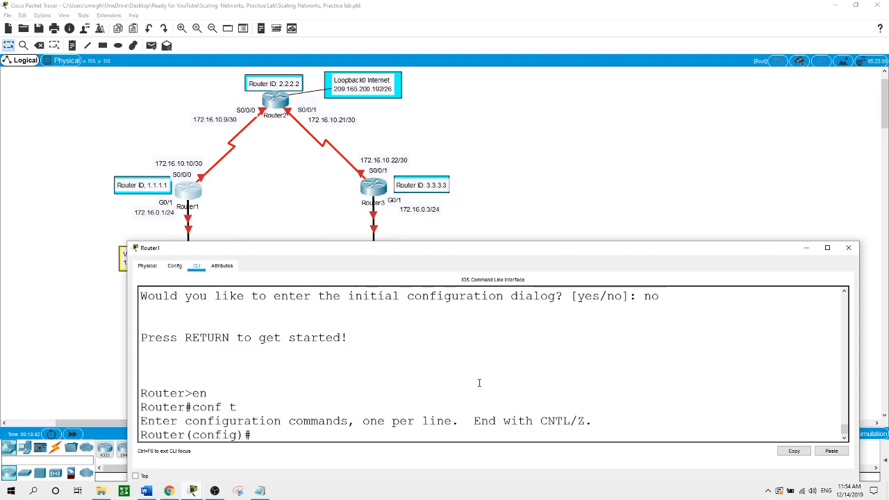
- Paste the basic security commands into Router1 and set hostname Router1
{"action": "right_click", "coordinate": [419, 346]}
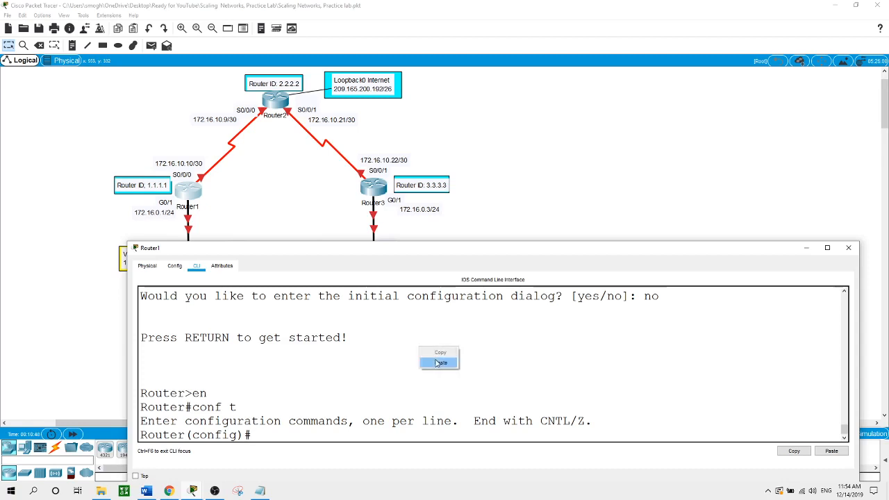
{"action": "left_click", "coordinate": [546, 354]}
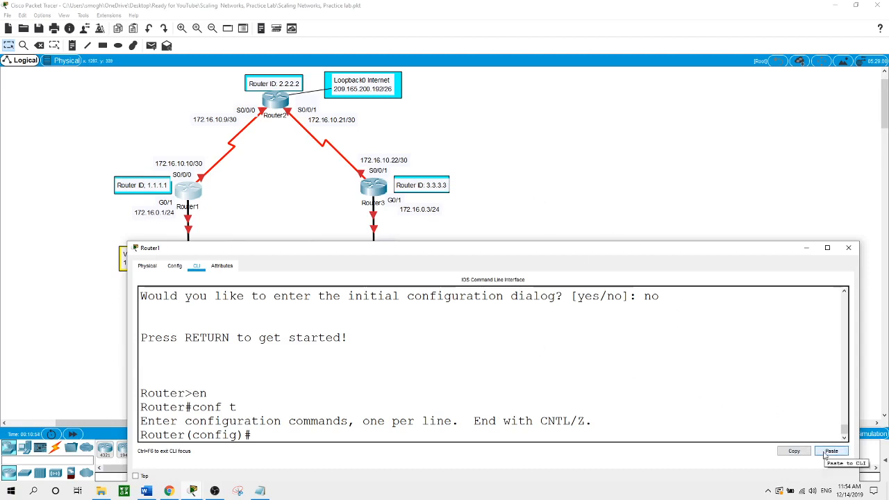
{"action": "right_click", "coordinate": [465, 336]}
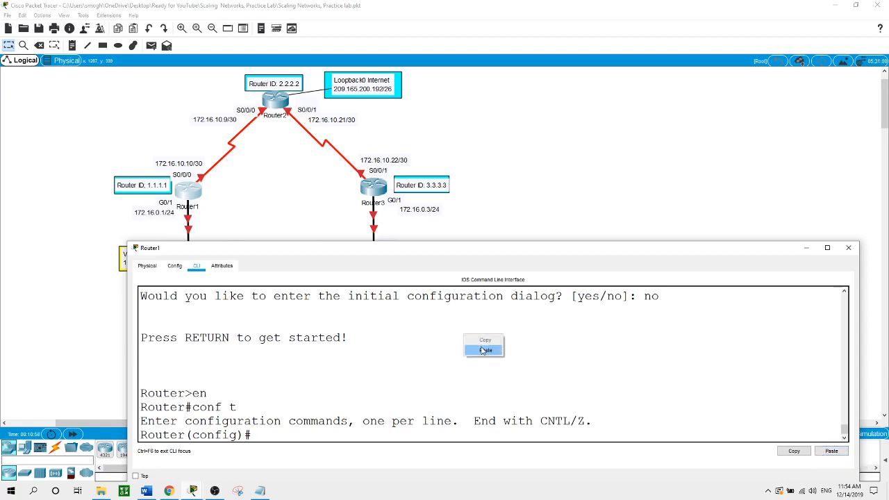
{"action": "left_click", "coordinate": [484, 350]}
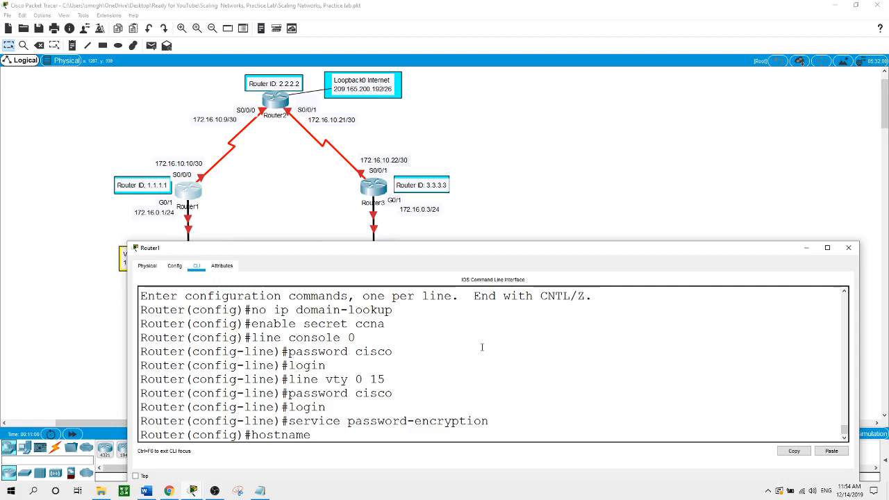
{"action": "type", "text": "Router1"}
{"action": "key", "text": "Return"}
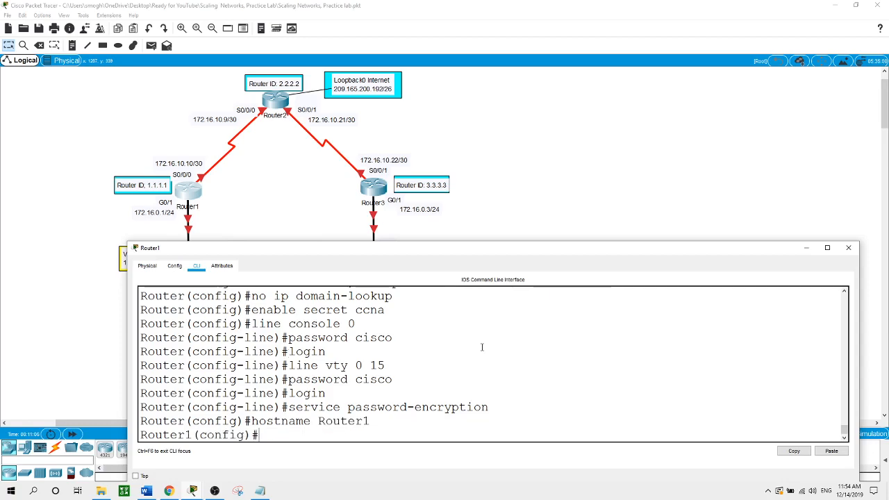
{"action": "left_click", "coordinate": [554, 147]}
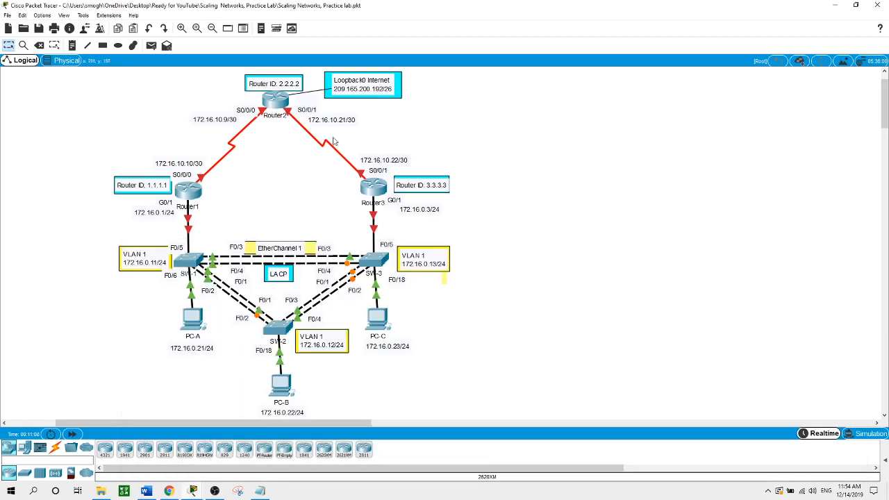
- In Router2's global config mode, paste the basic security commands and set hostname Router2
{"action": "left_click", "coordinate": [283, 105]}
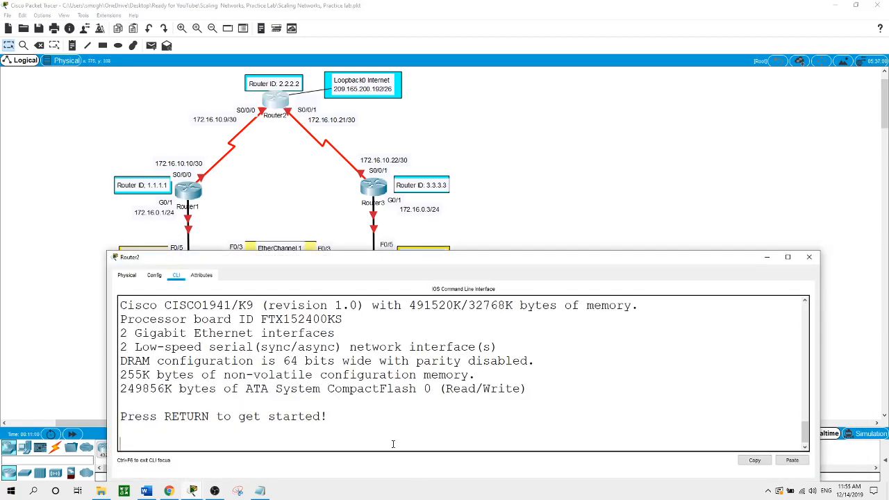
{"action": "key", "text": "Return"}
{"action": "type", "text": "en"}
{"action": "key", "text": "Return"}
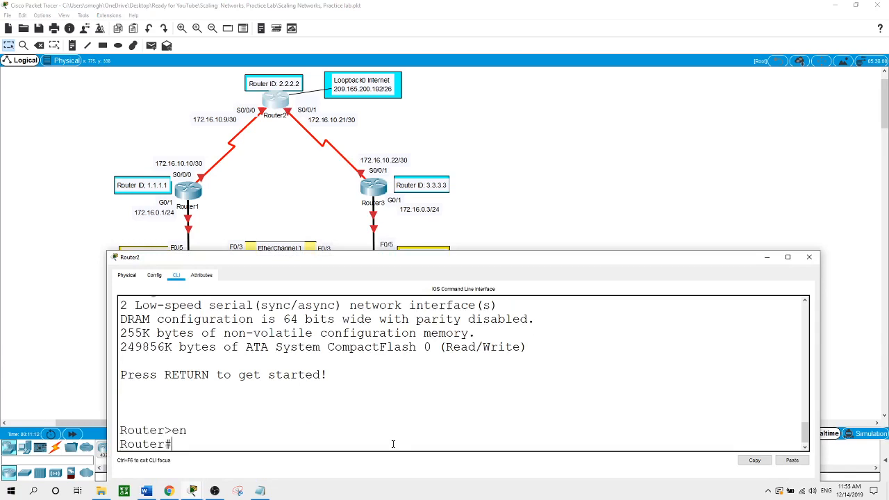
{"action": "type", "text": "conf t"}
{"action": "key", "text": "Return"}
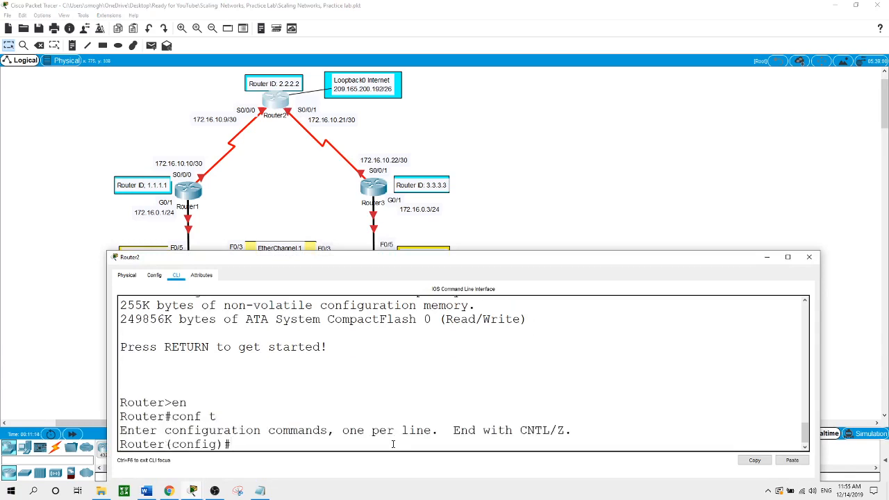
{"action": "left_click", "coordinate": [793, 462]}
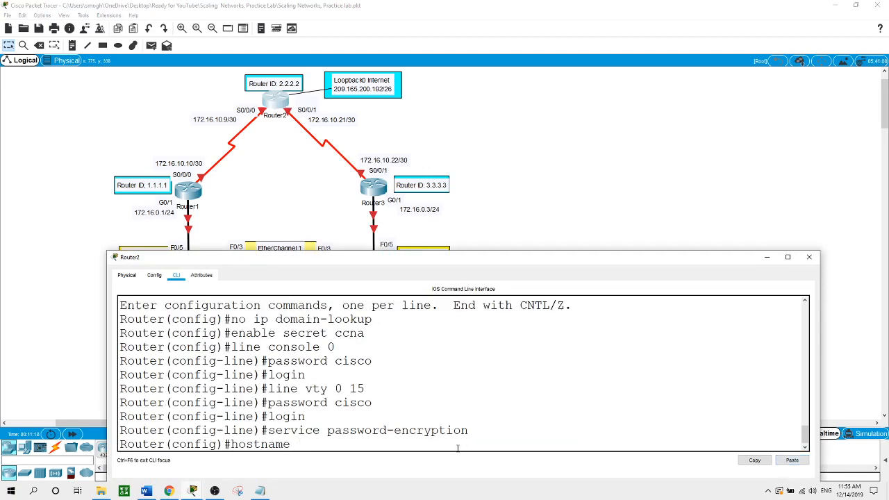
{"action": "type", "text": "Router2"}
{"action": "key", "text": "Return"}
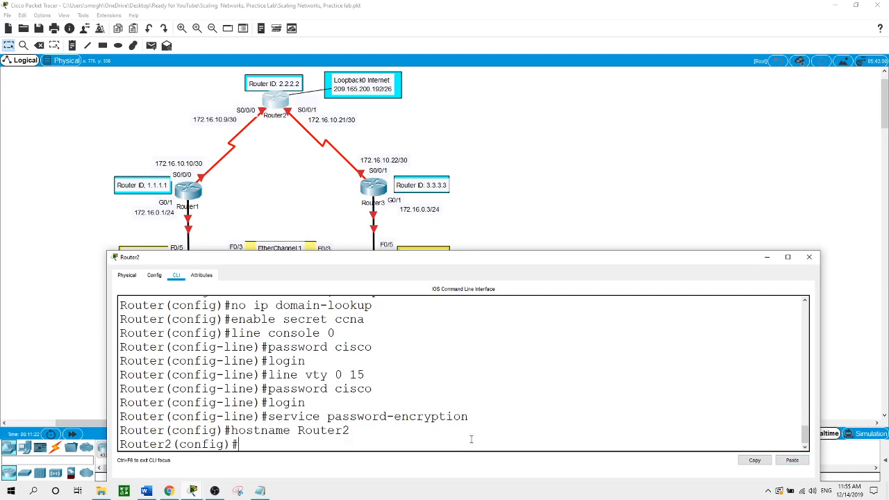
{"action": "left_click", "coordinate": [562, 201]}
- In Router3's global config mode, paste the basic security commands and type hostname Router3
{"action": "left_click", "coordinate": [375, 187]}
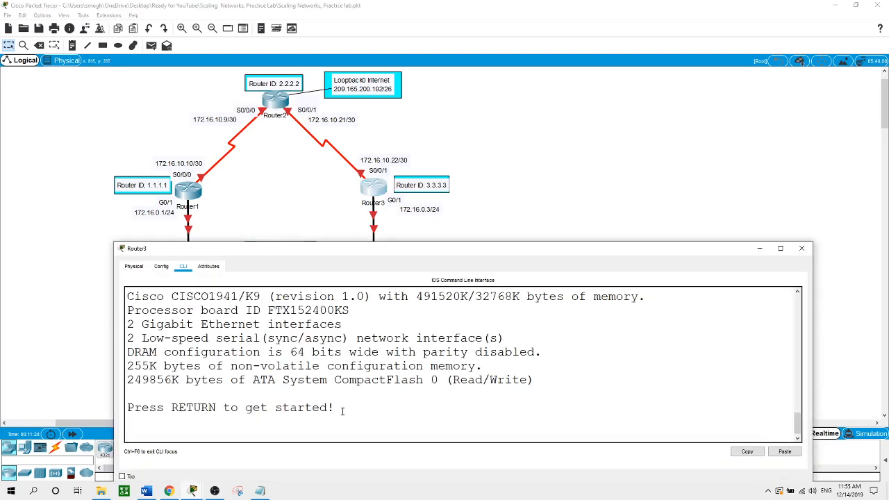
{"action": "key", "text": "Return"}
{"action": "type", "text": "en"}
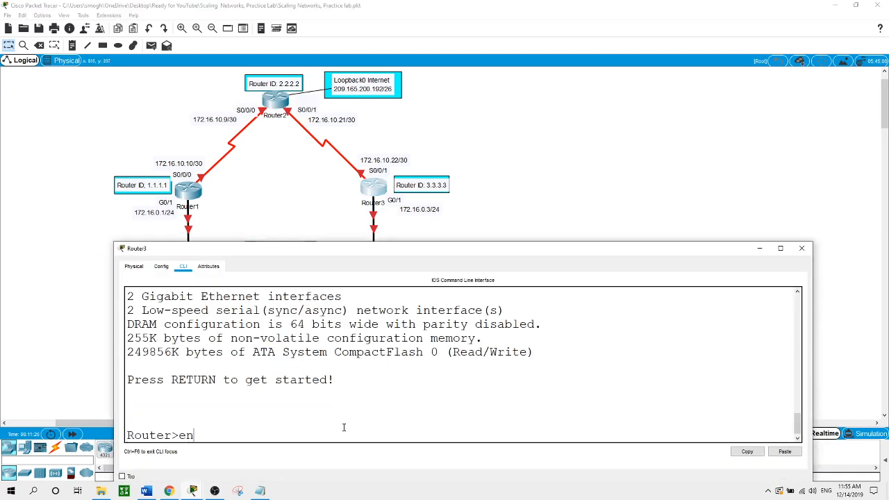
{"action": "key", "text": "Return"}
{"action": "type", "text": "conf t"}
{"action": "key", "text": "Return"}
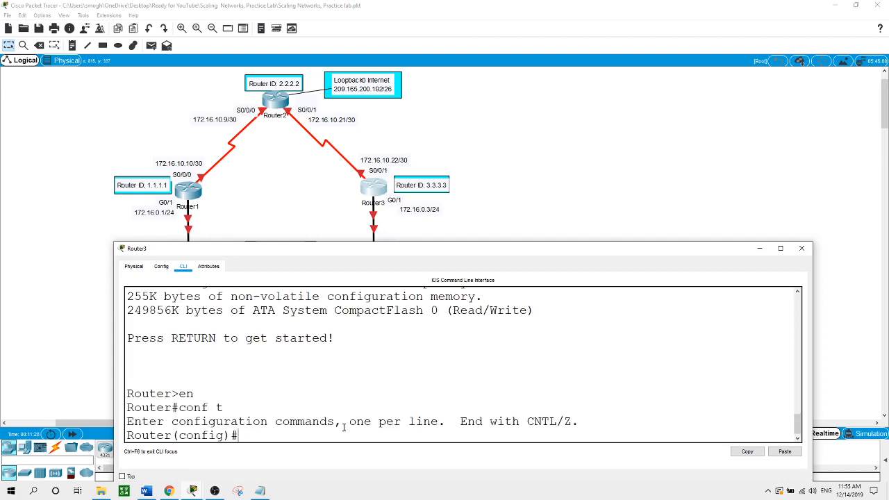
{"action": "right_click", "coordinate": [417, 339]}
{"action": "left_click", "coordinate": [439, 355]}
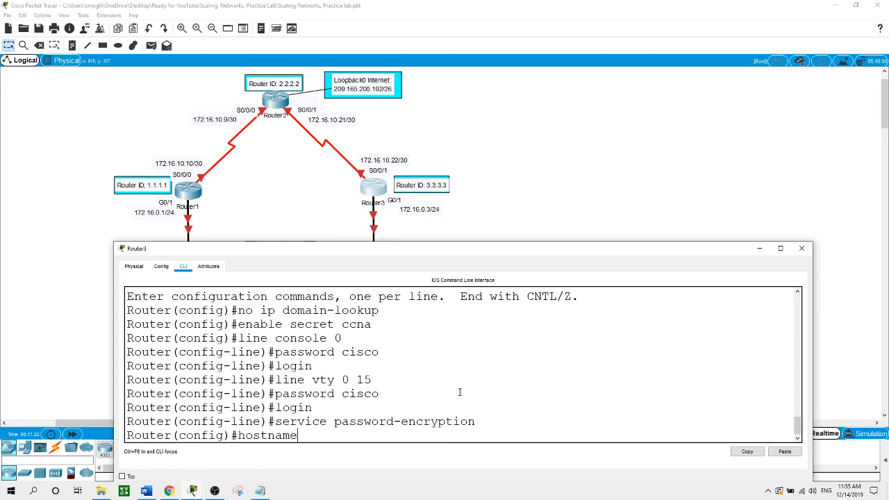
{"action": "type", "text": "Router3"}
- Apply hostname Router3, then paste the basic security settings into SW-1 and name it SW-1
{"action": "key", "text": "Return"}
{"action": "left_click", "coordinate": [574, 169]}
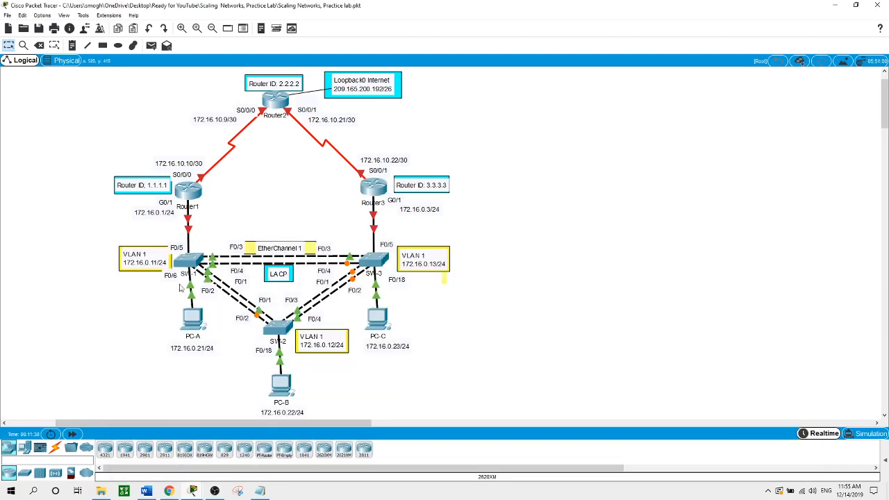
{"action": "left_click", "coordinate": [188, 264]}
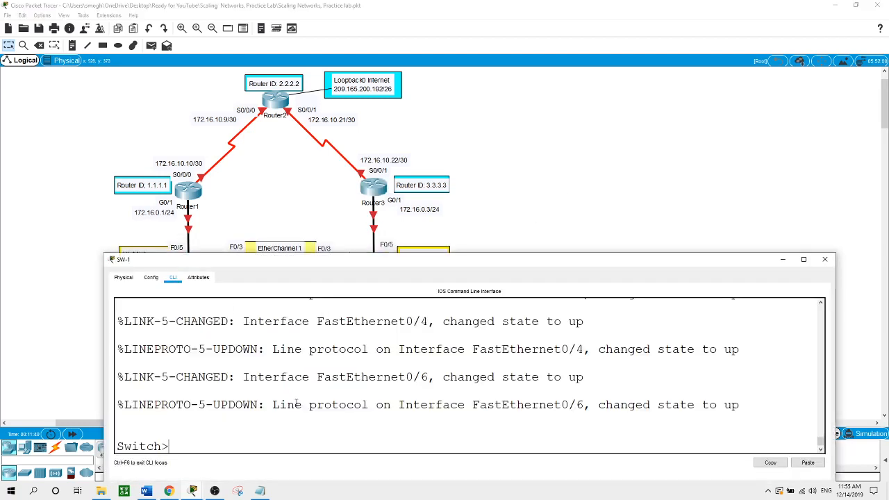
{"action": "type", "text": "en"}
{"action": "key", "text": "Return"}
{"action": "type", "text": "conf t"}
{"action": "key", "text": "Return"}
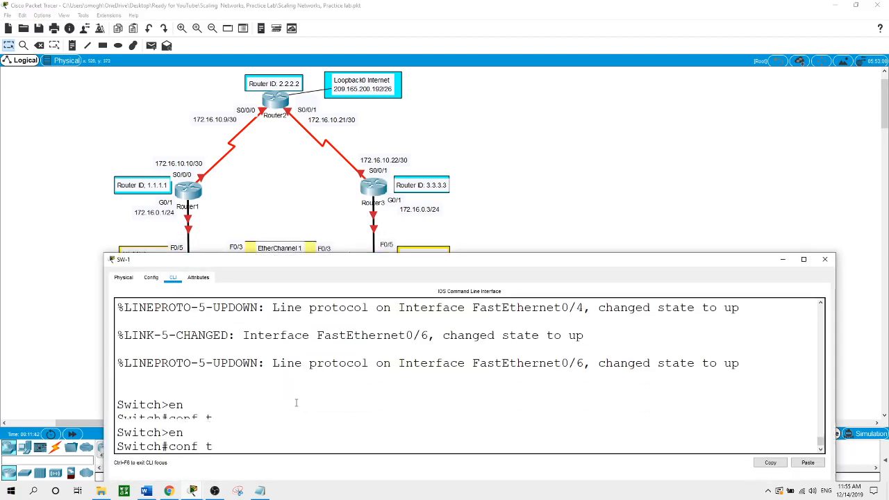
{"action": "left_click", "coordinate": [807, 462]}
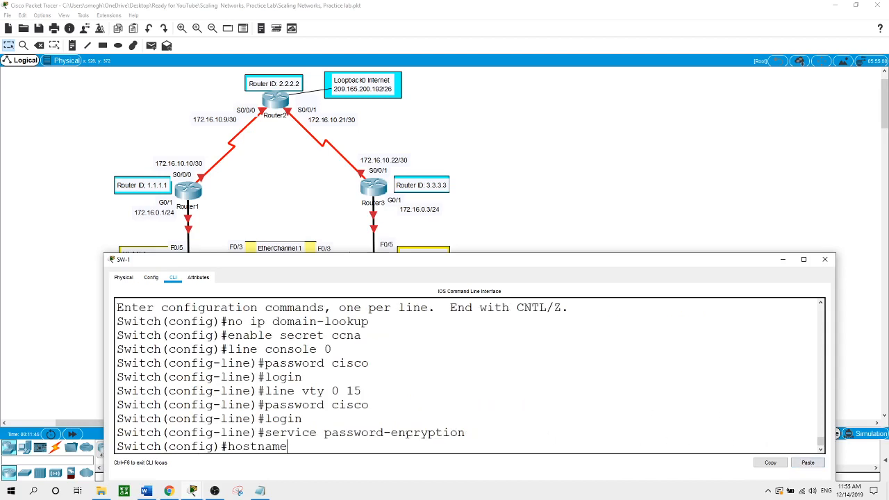
{"action": "type", "text": "SW-1"}
{"action": "key", "text": "Return"}
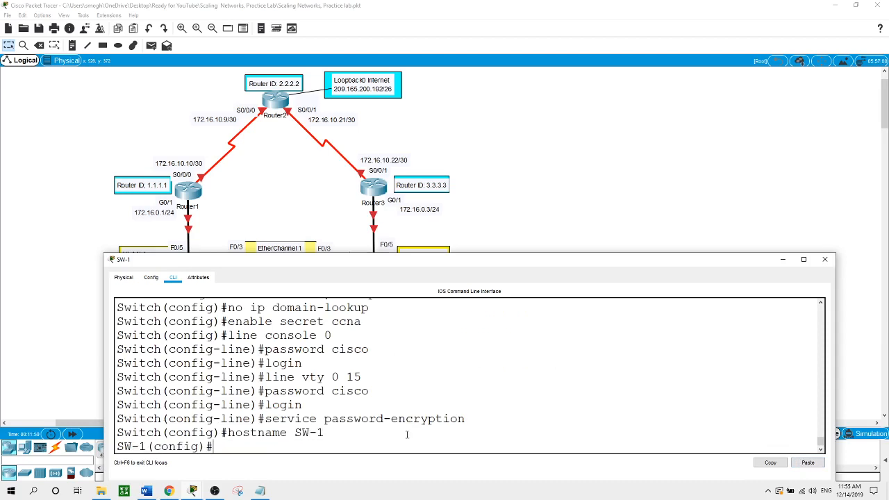
{"action": "left_click", "coordinate": [577, 185]}
- Paste the basic security settings into SW-2 and set hostname SW-2
{"action": "left_click", "coordinate": [281, 328]}
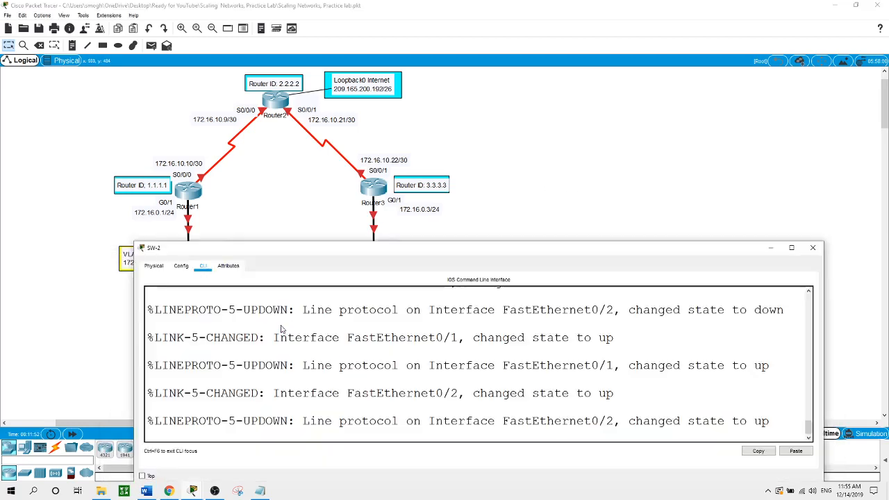
{"action": "key", "text": "Return"}
{"action": "type", "text": "e"}
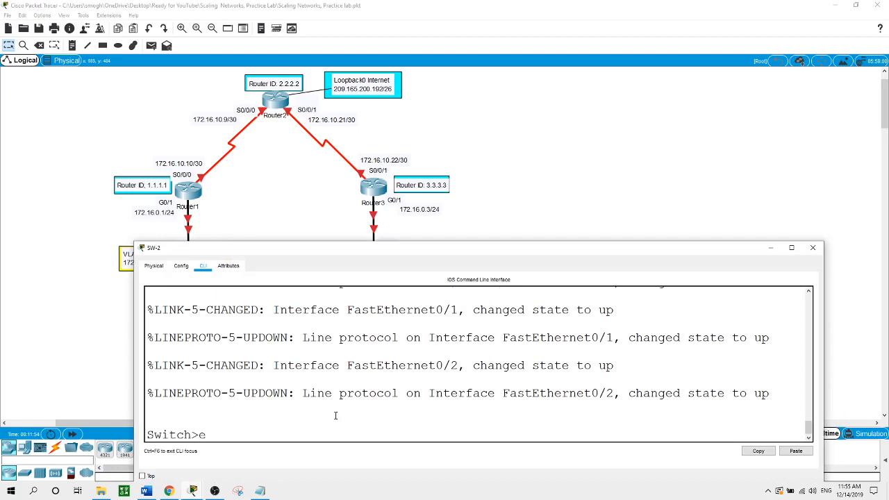
{"action": "type", "text": "n"}
{"action": "key", "text": "Return"}
{"action": "type", "text": "conf t"}
{"action": "key", "text": "Return"}
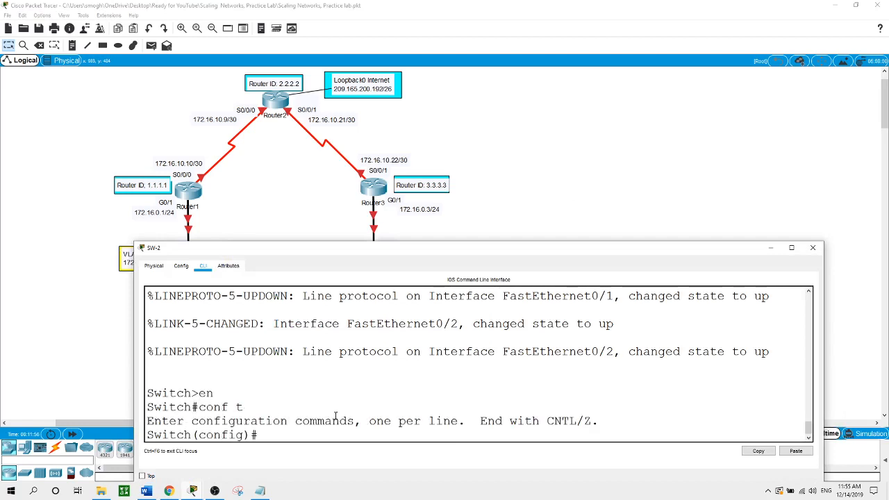
{"action": "left_click", "coordinate": [796, 451]}
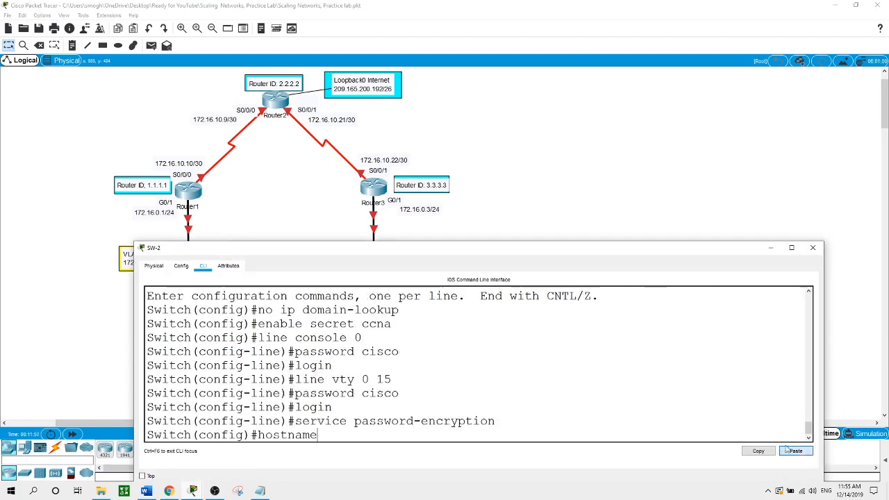
{"action": "type", "text": "S"}
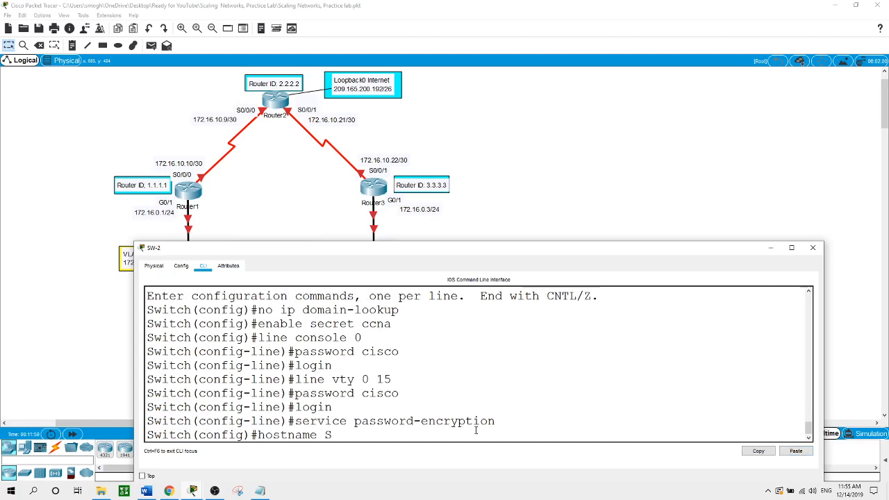
{"action": "type", "text": "W-2"}
{"action": "key", "text": "Return"}
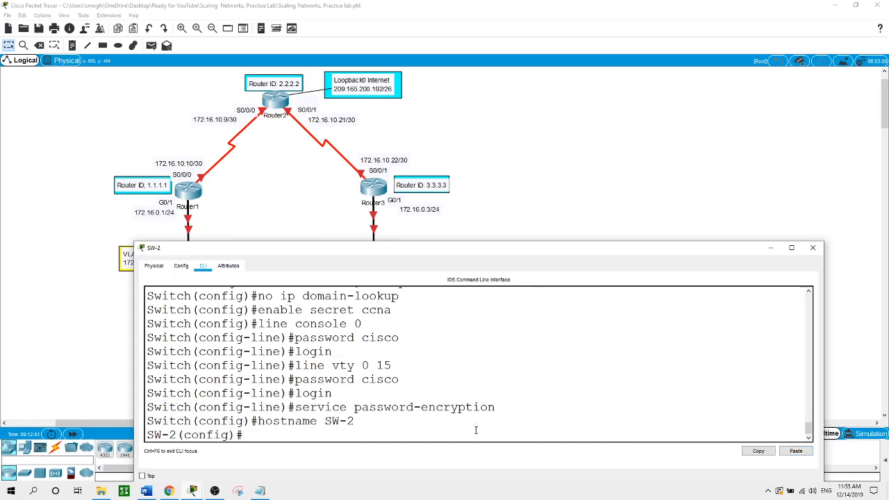
{"action": "left_click", "coordinate": [581, 171]}
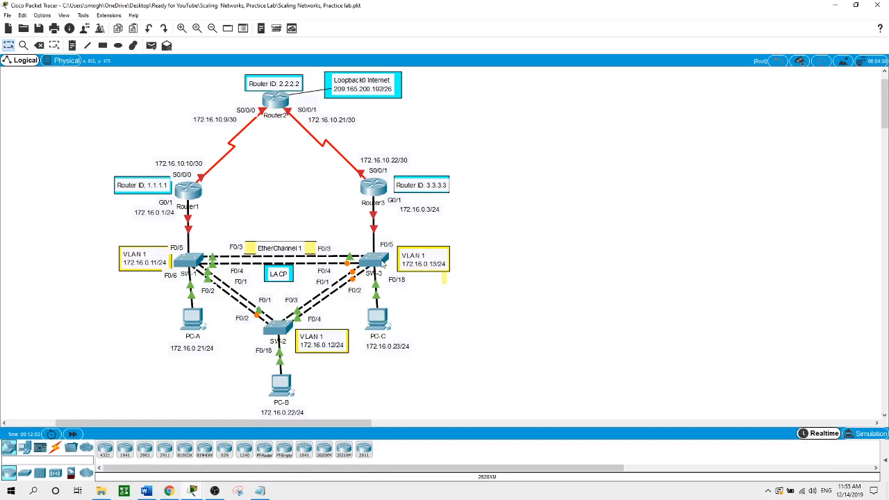
{"action": "left_click", "coordinate": [381, 262]}
- In SW-3's global config mode, paste the basic security commands and set hostname SW-3
{"action": "key", "text": "Return"}
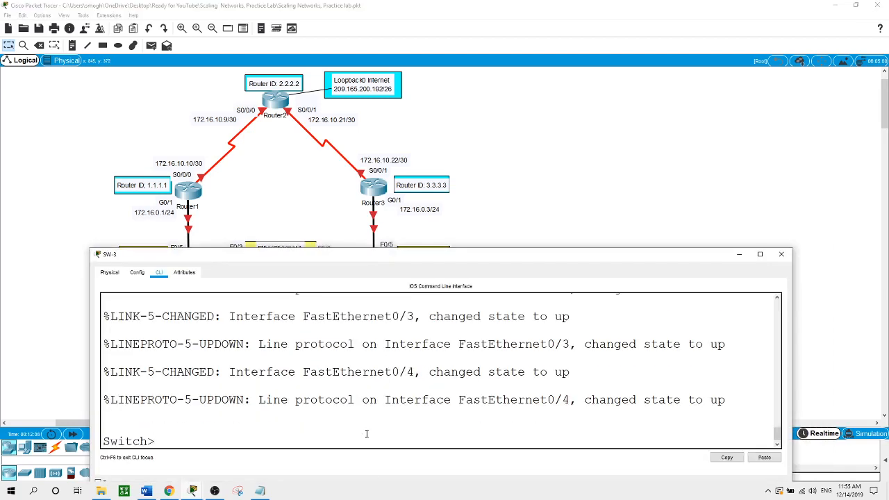
{"action": "type", "text": "en"}
{"action": "key", "text": "Return"}
{"action": "type", "text": "conf t"}
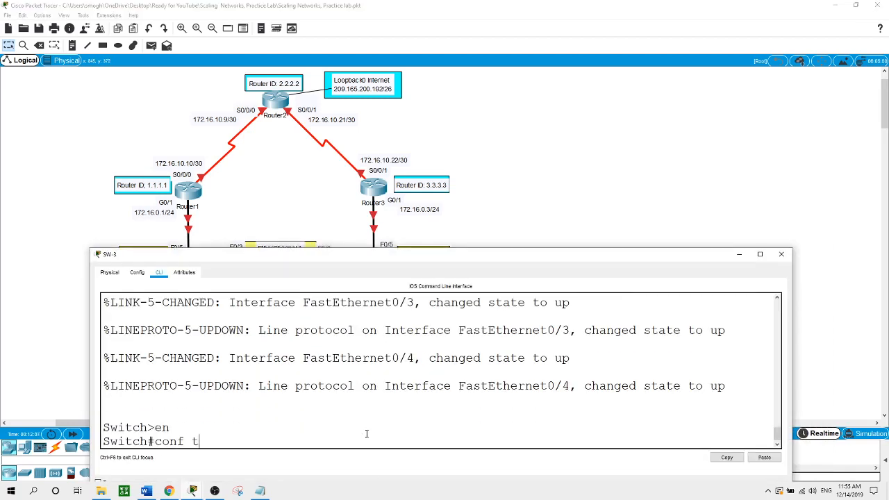
{"action": "key", "text": "Return"}
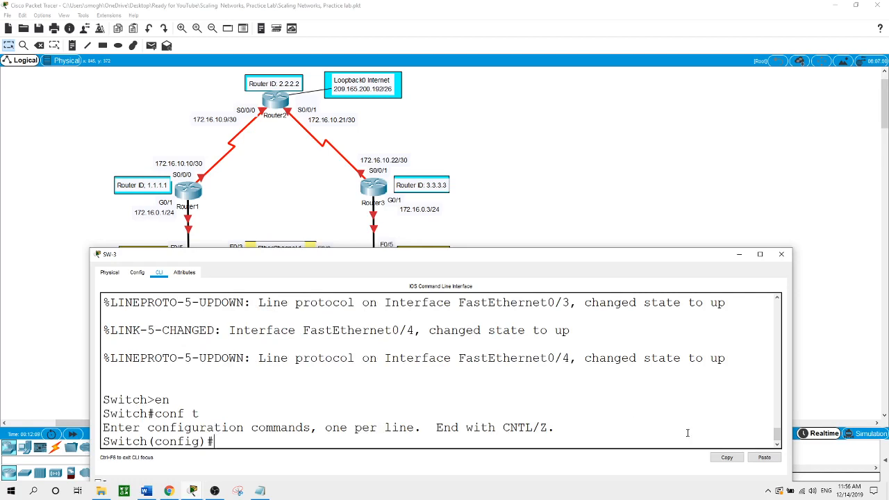
{"action": "right_click", "coordinate": [582, 393]}
{"action": "left_click", "coordinate": [603, 410]}
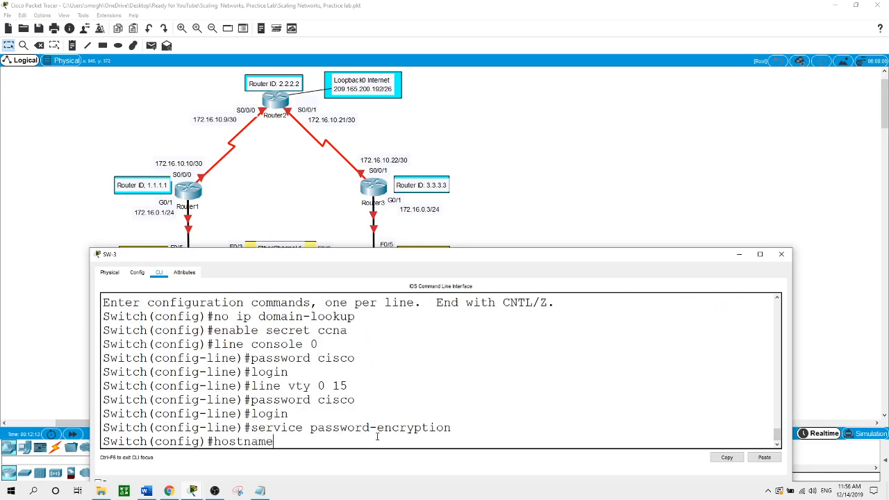
{"action": "type", "text": "SW-3"}
{"action": "key", "text": "Return"}
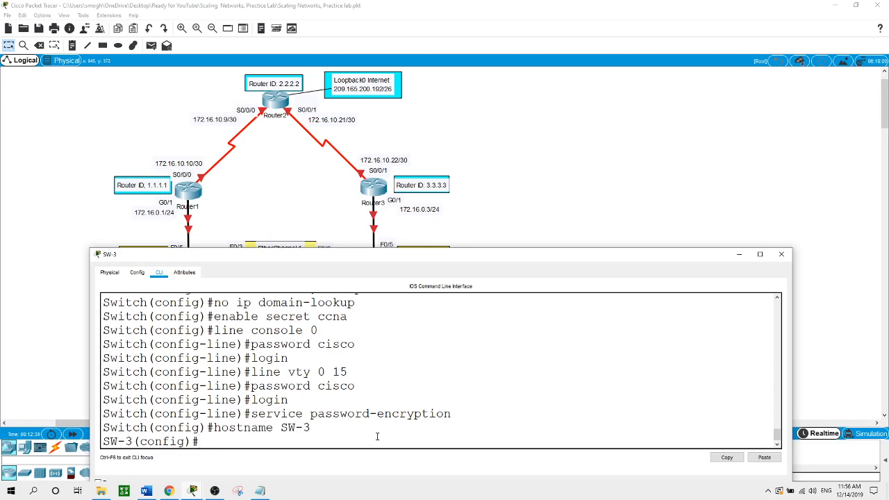
{"action": "left_click", "coordinate": [552, 195]}
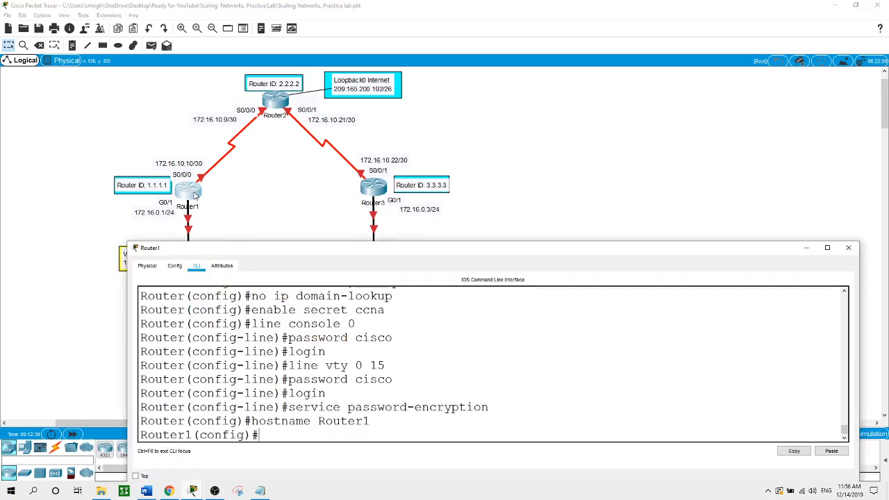
- Assign 172.16.0.1 255.255.255.0 to Router1's G0/1 and enable the interface with no shut
{"action": "left_click", "coordinate": [198, 197]}
{"action": "type", "text": "int g0/"}
{"action": "type", "text": "1"}
{"action": "key", "text": "Return"}
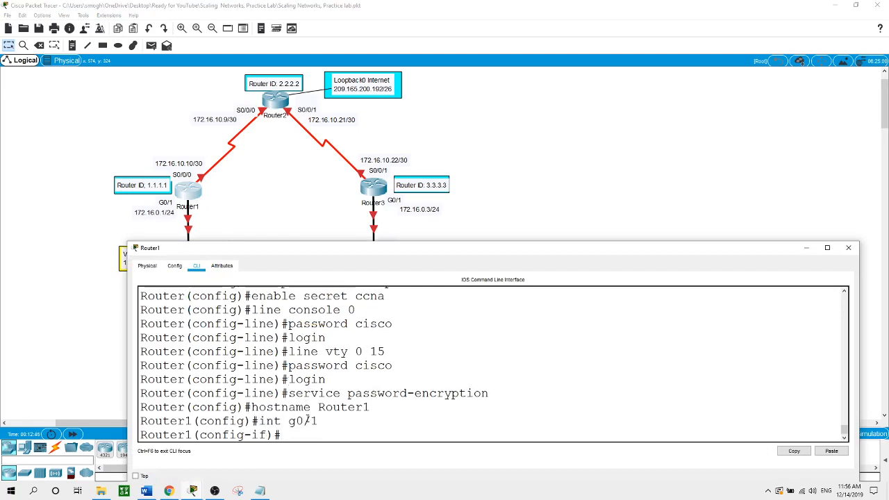
{"action": "type", "text": "ip address 172.16."}
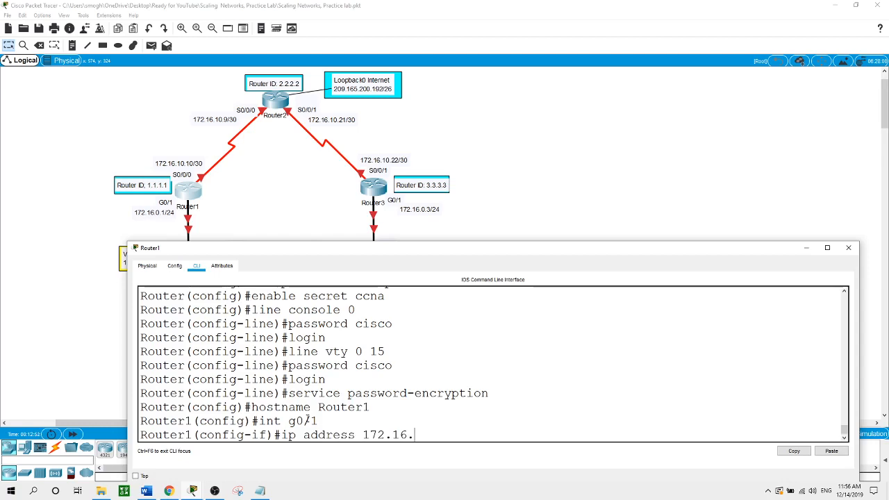
{"action": "type", "text": "0.1 255.255.255.0"}
{"action": "key", "text": "Return"}
{"action": "type", "text": "no shut"}
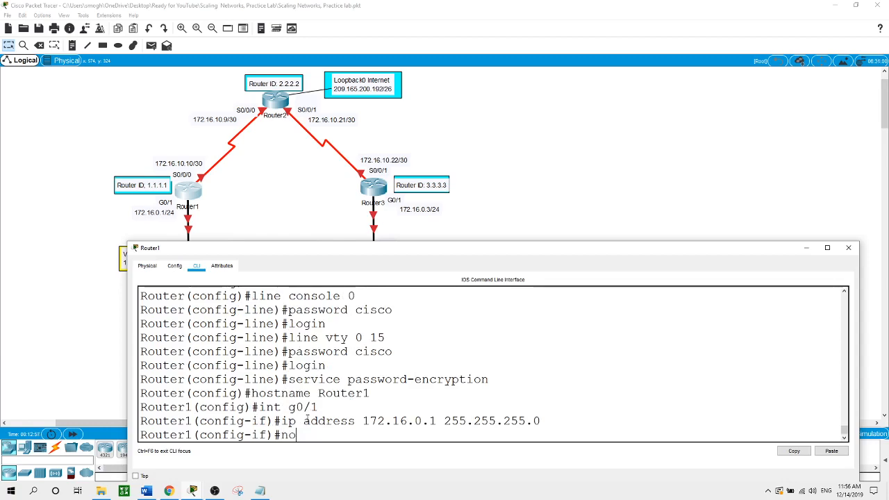
{"action": "key", "text": "Return"}
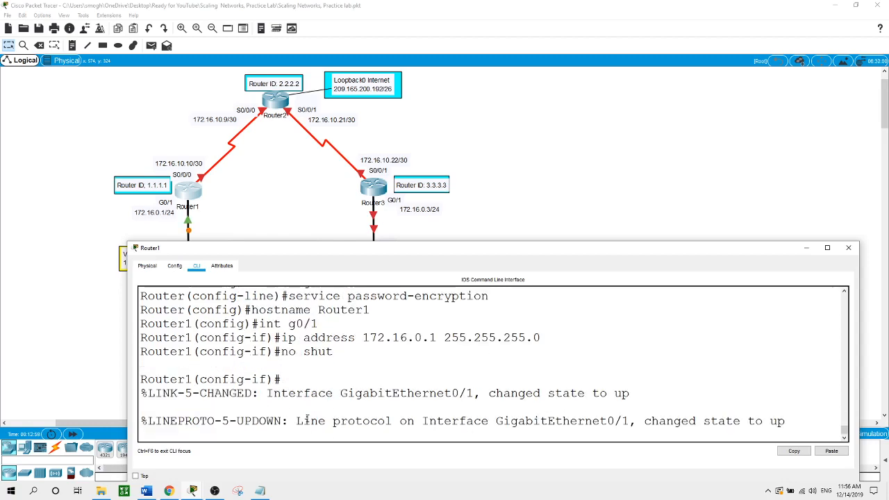
{"action": "left_click", "coordinate": [383, 192]}
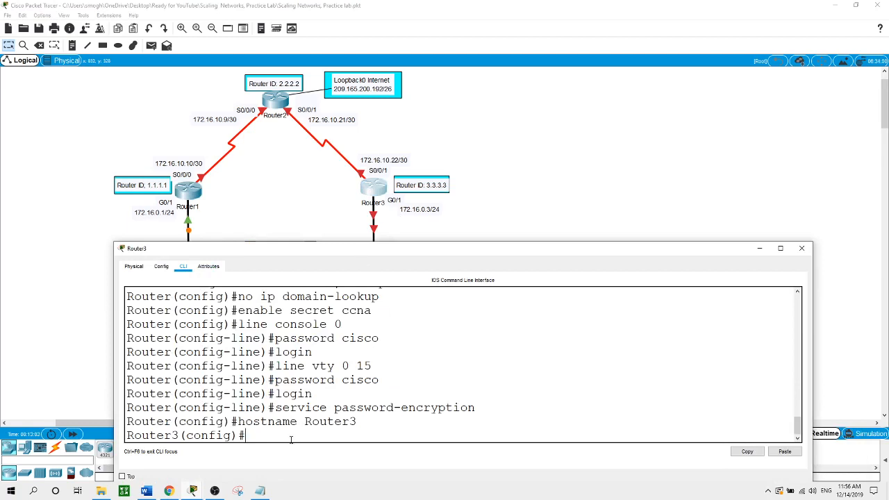
- Assign 172.16.0.3 255.255.255.0 to Router3's G0/1 and enable the interface with no shut
{"action": "type", "text": "int g0/1"}
{"action": "key", "text": "Return"}
{"action": "type", "text": "ip ad"}
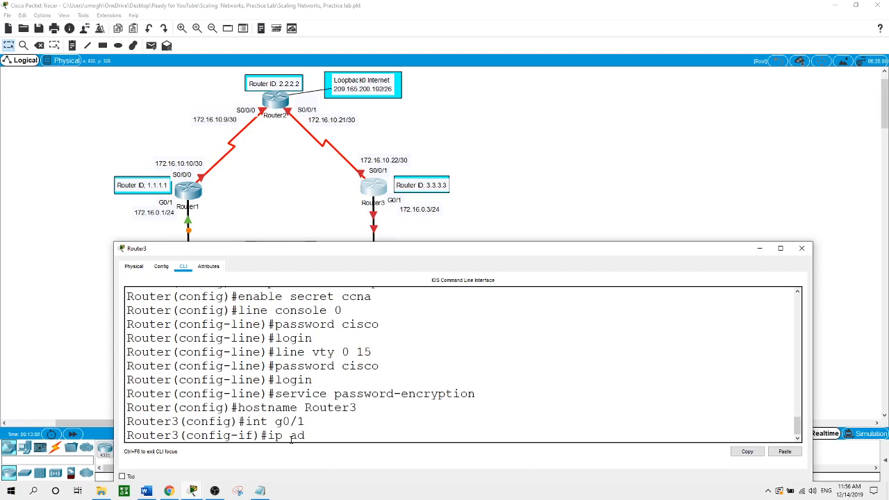
{"action": "type", "text": "dress 172.16.0.3 255.2"}
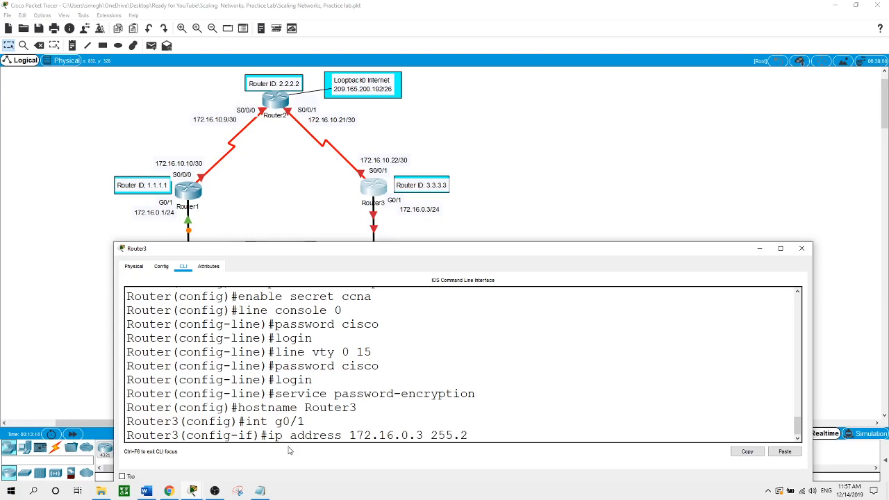
{"action": "type", "text": "55.255.0"}
{"action": "key", "text": "Return"}
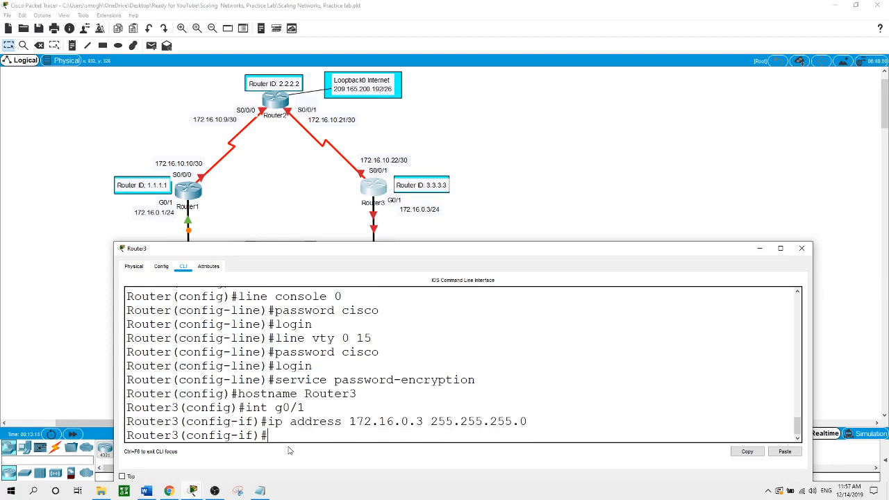
{"action": "type", "text": "no shut"}
{"action": "key", "text": "Return"}
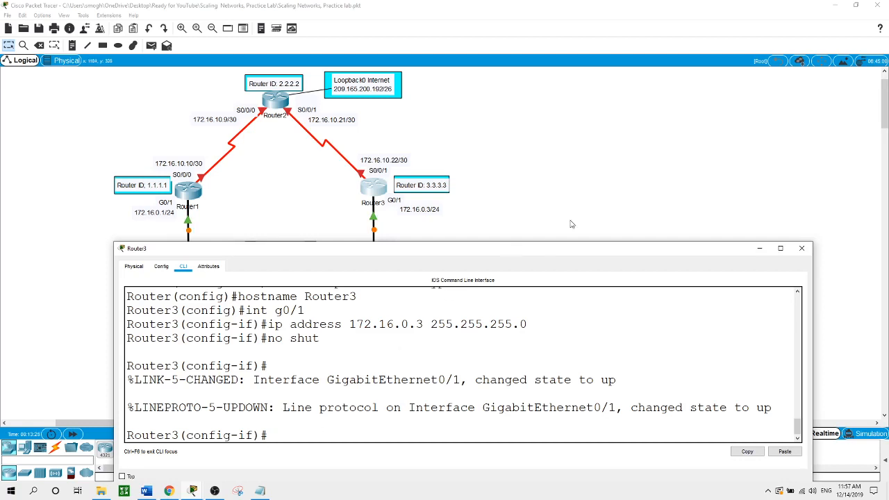
{"action": "left_click", "coordinate": [586, 202]}
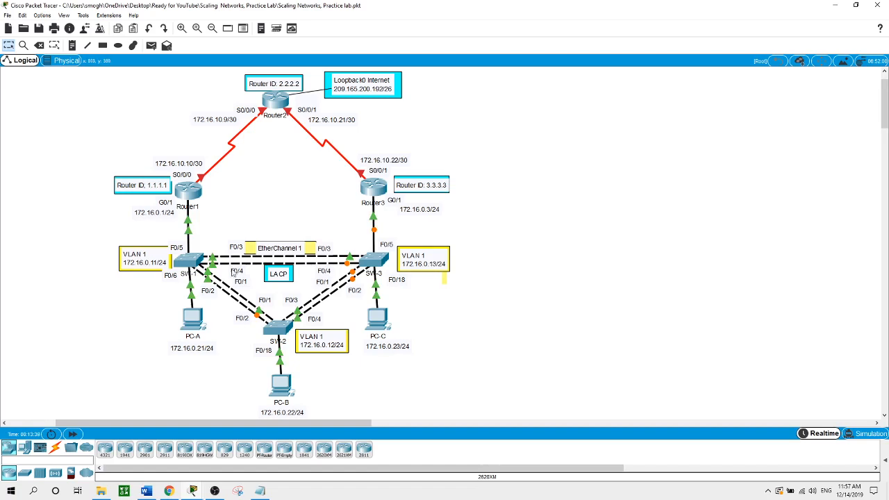
- Assign SW-1's VLAN 1 interface 172.16.0.11 255.255.255.0 and bring it up
{"action": "left_click", "coordinate": [188, 261]}
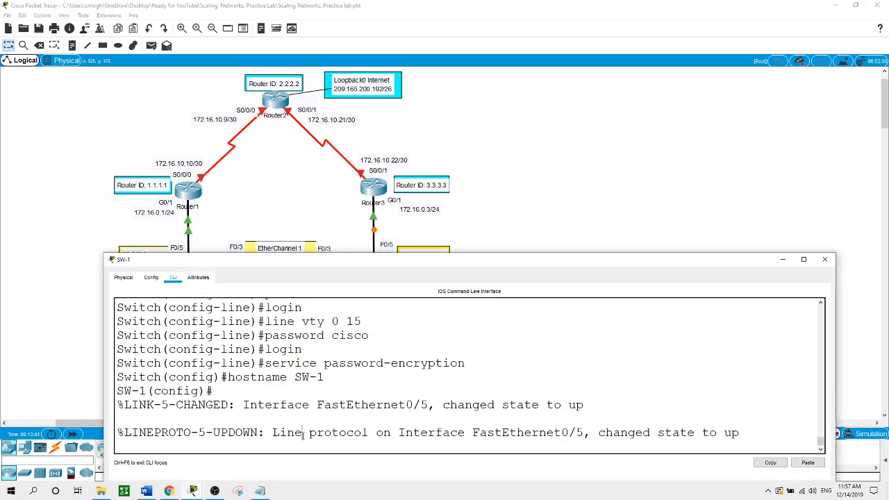
{"action": "key", "text": "Return"}
{"action": "type", "text": "int vlan 1"}
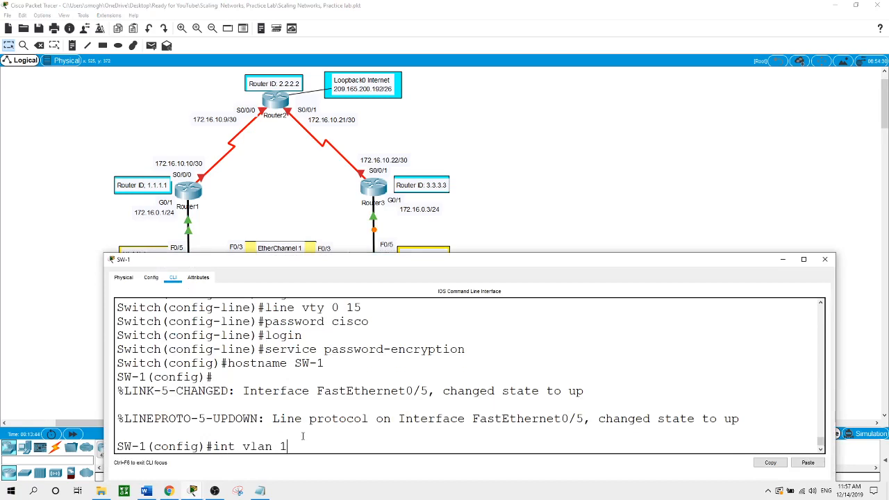
{"action": "key", "text": "Return"}
{"action": "type", "text": "ip"}
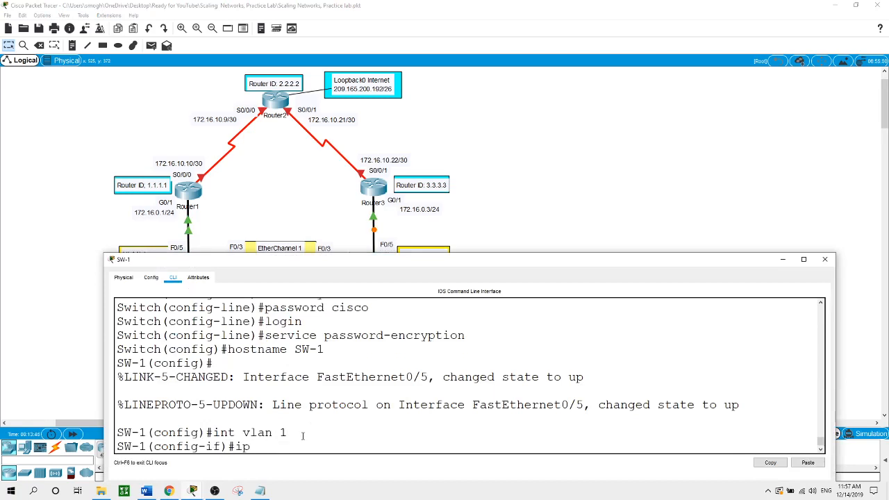
{"action": "type", "text": " address 172.16."}
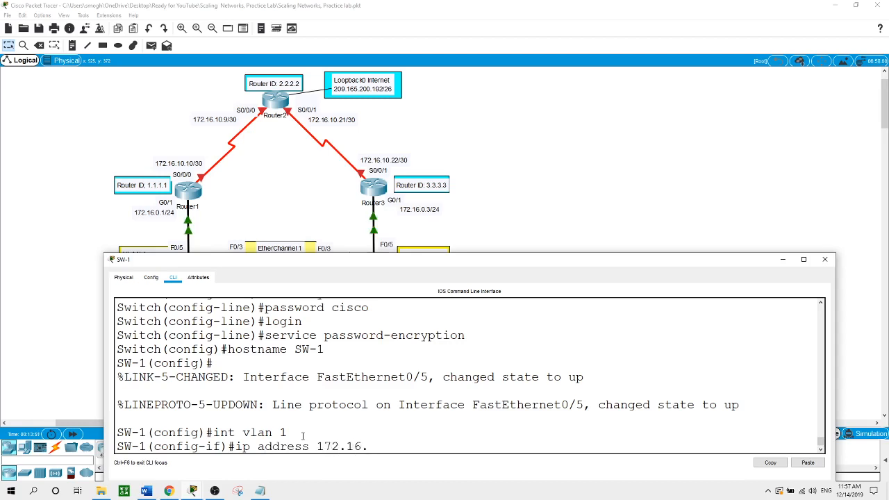
{"action": "type", "text": "0.11 255.255"}
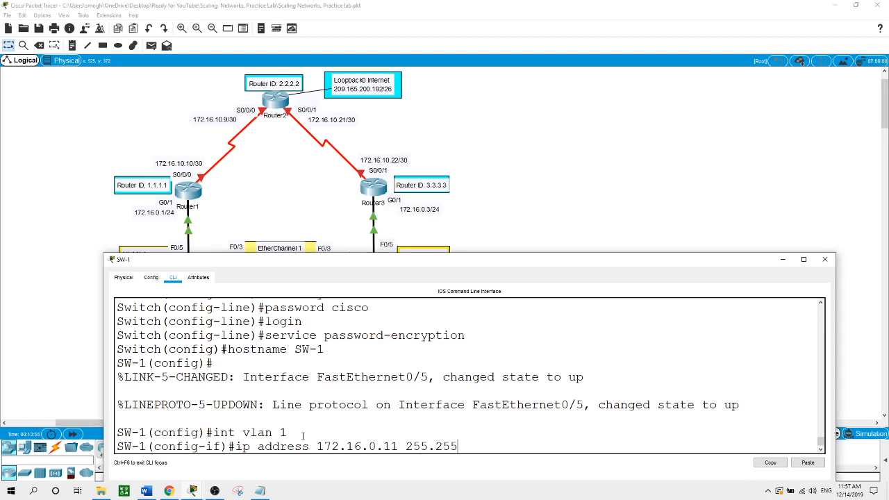
{"action": "type", "text": ".255.0"}
{"action": "key", "text": "Return"}
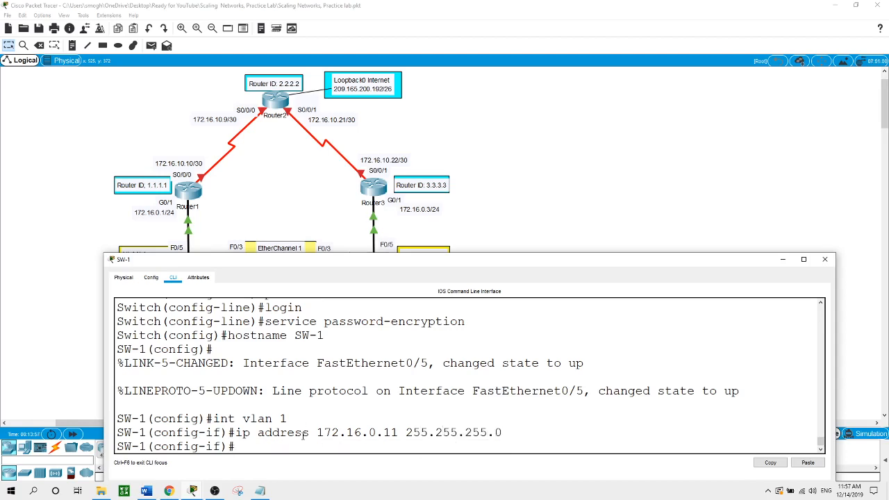
{"action": "type", "text": "no shut"}
{"action": "key", "text": "Return"}
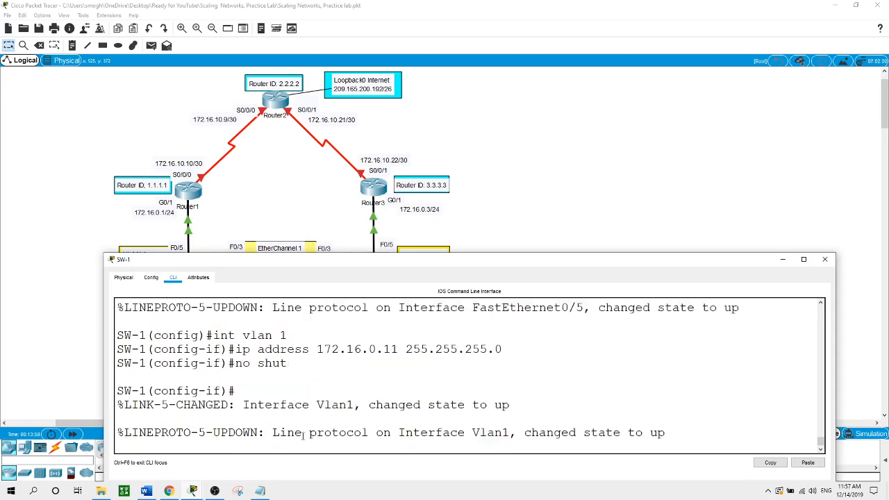
{"action": "key", "text": "Return"}
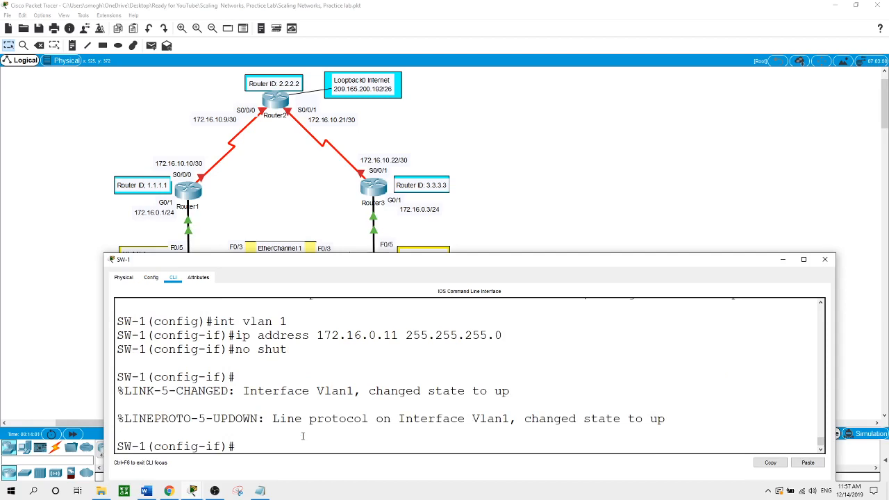
- Set SW-1's default gateway to 172.16.0.2 and return to the topology
{"action": "type", "text": "exit"}
{"action": "key", "text": "Return"}
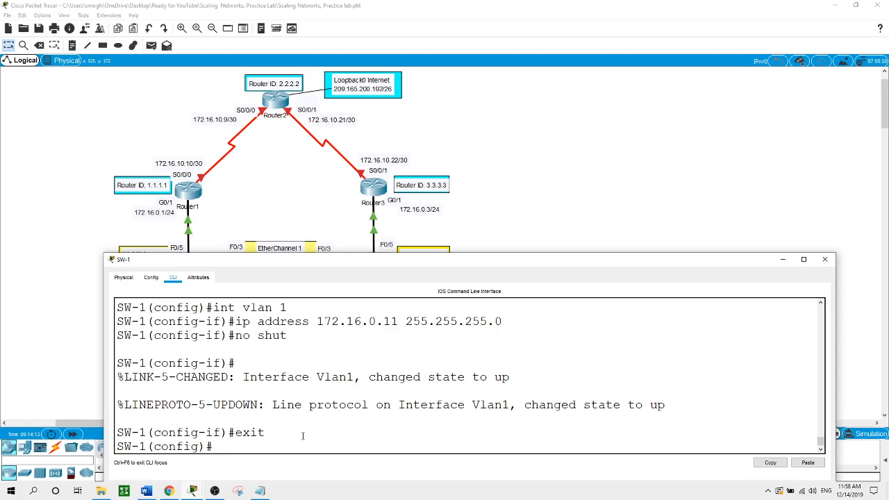
{"action": "type", "text": "ip de"}
{"action": "key", "text": "Tab"}
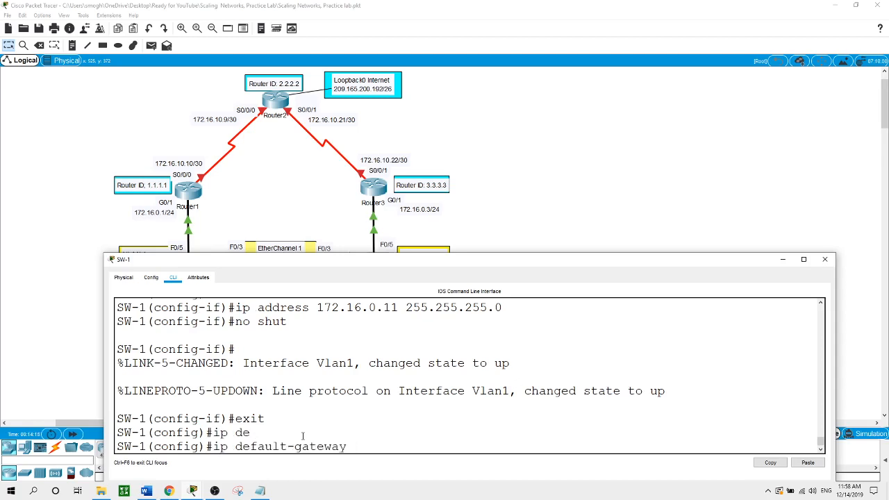
{"action": "type", "text": "172.16.02"}
{"action": "key", "text": "BackSpace"}
{"action": "type", "text": ".2"}
{"action": "key", "text": "Return"}
{"action": "left_click", "coordinate": [517, 224]}
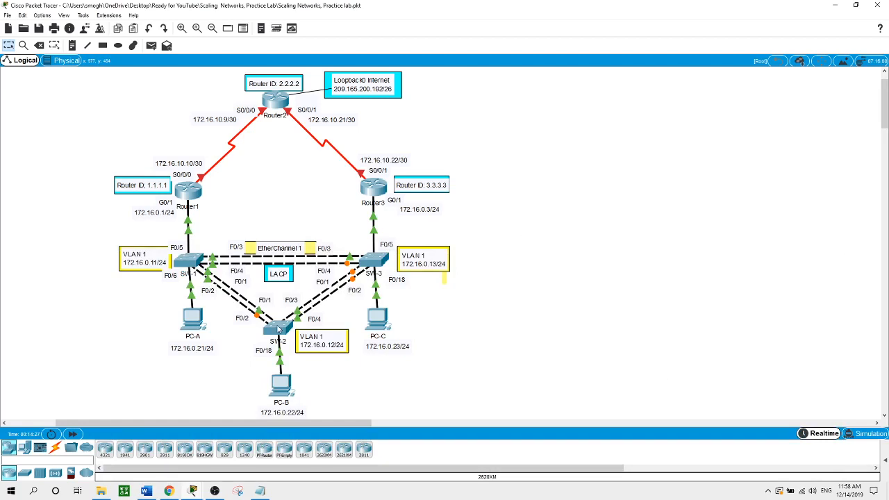
- Give SW-2's VLAN 1 interface 172.16.0.12 255.255.255.0 and enable it
{"action": "left_click", "coordinate": [278, 327]}
{"action": "type", "text": "int vlan 1"}
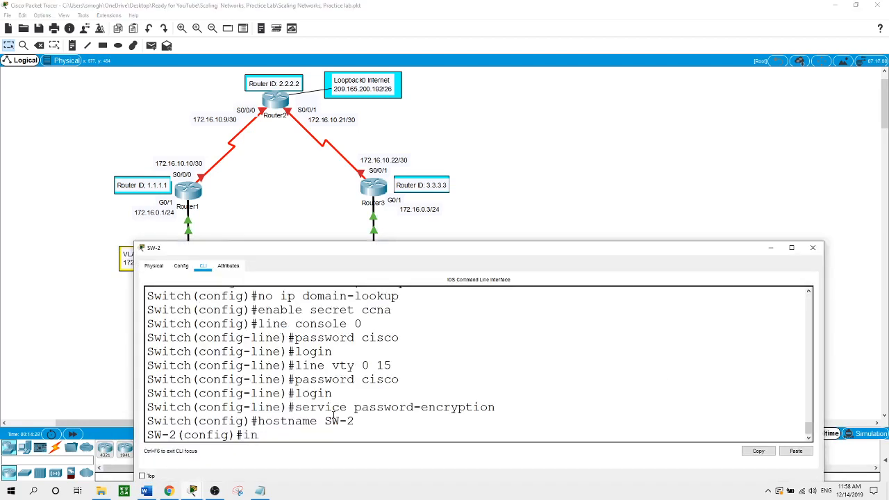
{"action": "key", "text": "Return"}
{"action": "type", "text": "ig-if)#i"}
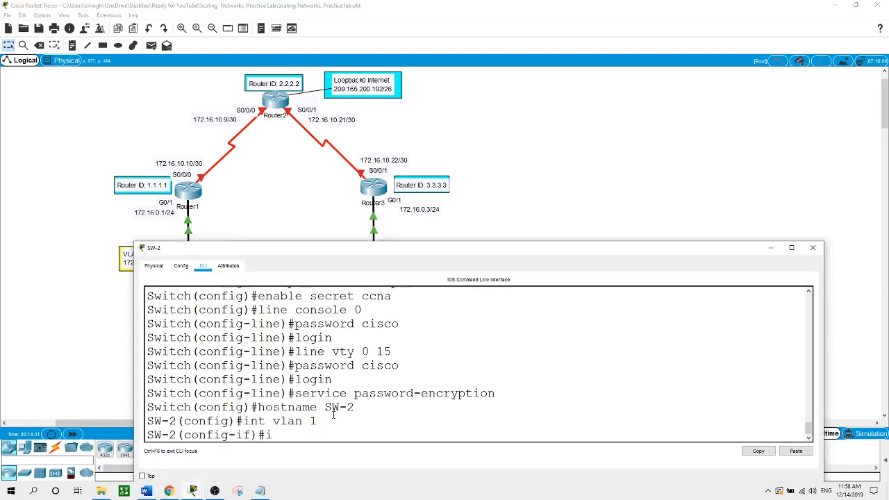
{"action": "type", "text": "p address 172.16.0.12"}
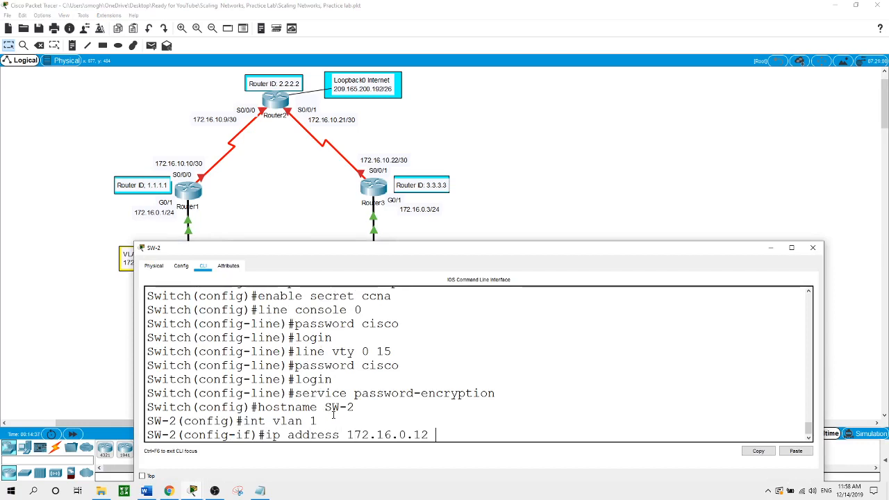
{"action": "type", "text": " 255"}
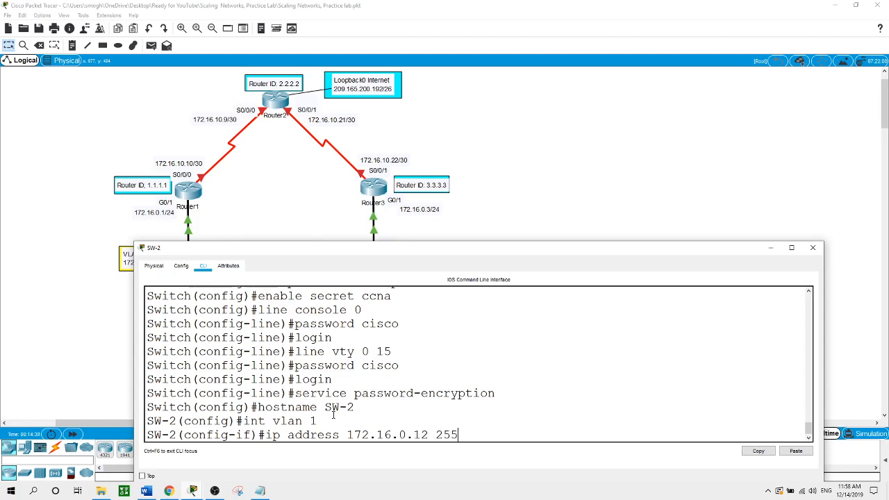
{"action": "type", "text": ".255.255.0"}
{"action": "key", "text": "Return"}
{"action": "type", "text": "no shut"}
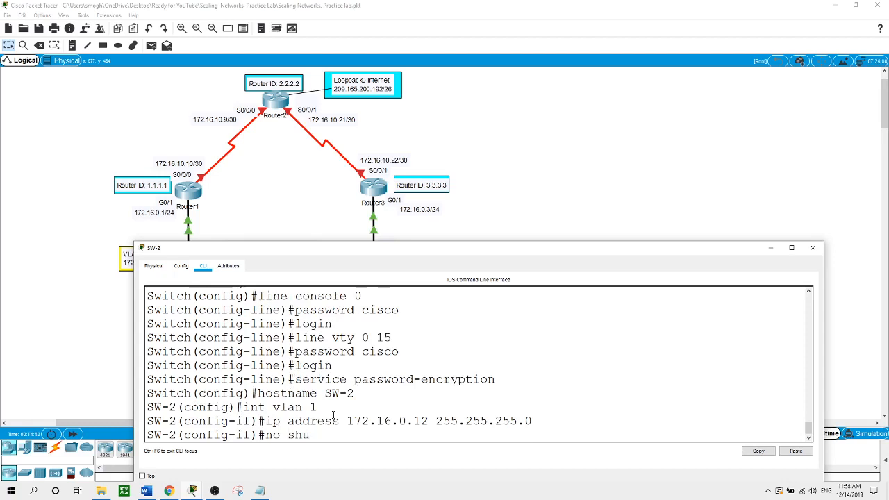
{"action": "key", "text": "Return"}
- Set SW-2's default gateway to 172.16.0.2 and return to the topology
{"action": "type", "text": "exit"}
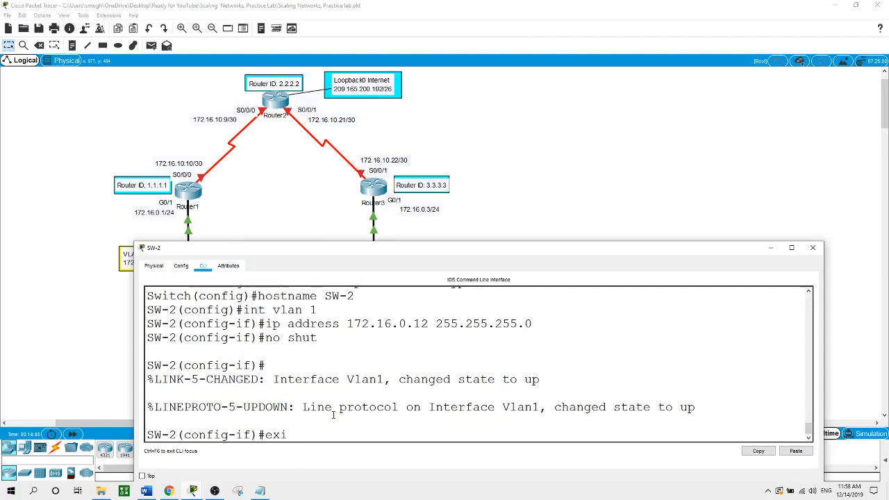
{"action": "key", "text": "Return"}
{"action": "type", "text": "ip de"}
{"action": "key", "text": "Tab"}
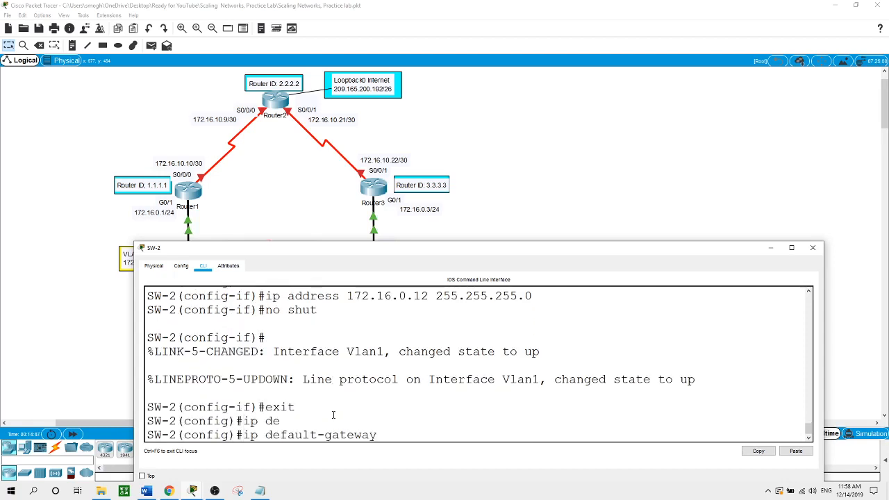
{"action": "type", "text": "172.16.0.2"}
{"action": "key", "text": "Return"}
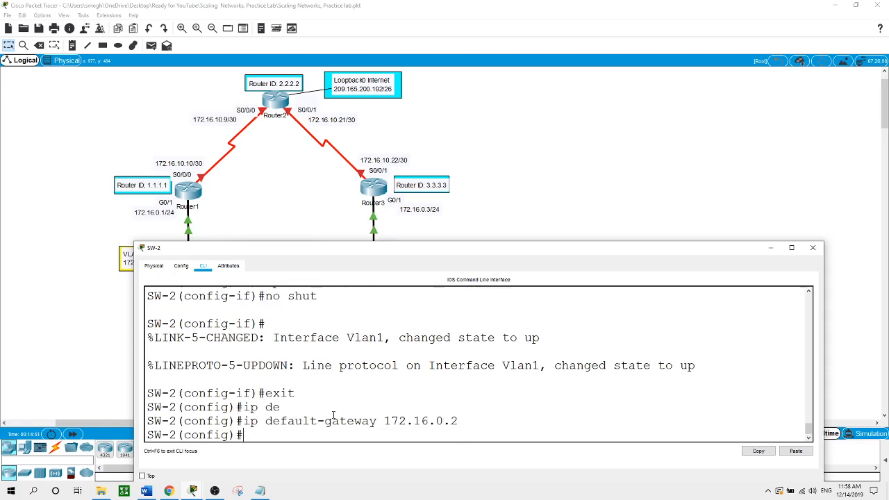
{"action": "left_click", "coordinate": [596, 163]}
- Give SW-3's VLAN 1 interface 172.16.0.13 255.255.255.0 and bring it up
{"action": "left_click", "coordinate": [381, 264]}
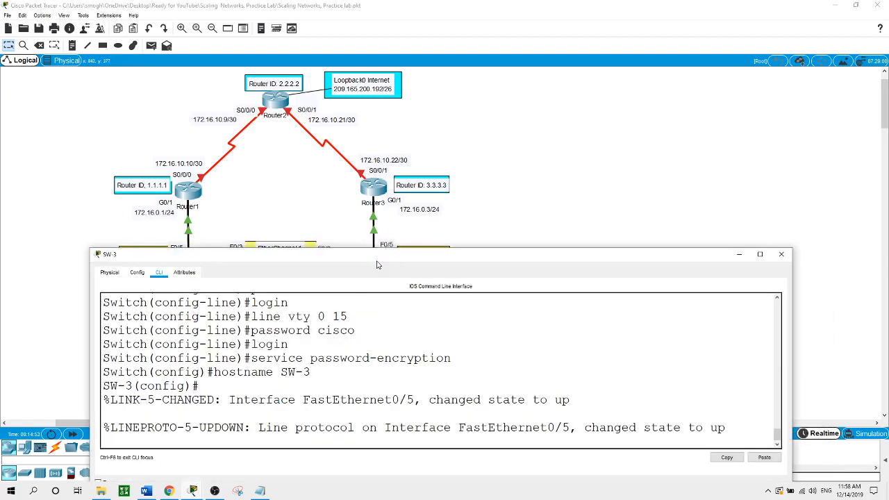
{"action": "key", "text": "Return"}
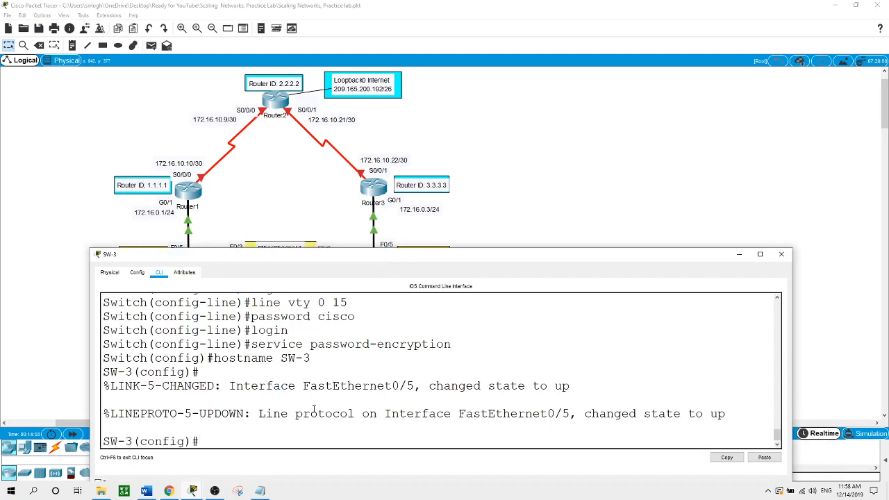
{"action": "type", "text": "int vlan 1"}
{"action": "key", "text": "Return"}
{"action": "type", "text": "ip ad"}
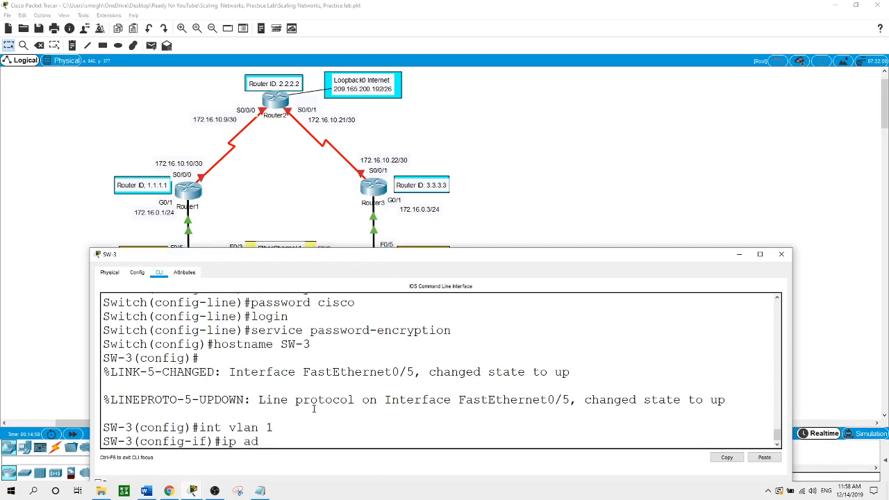
{"action": "type", "text": "dress 172.16.0."}
{"action": "type", "text": "13 255.255.25"}
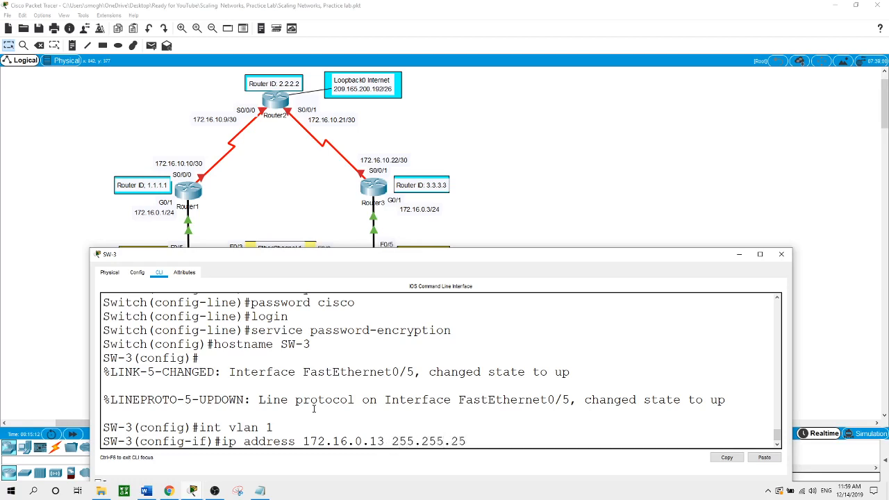
{"action": "type", "text": "5.0"}
{"action": "key", "text": "Return"}
{"action": "type", "text": "no"}
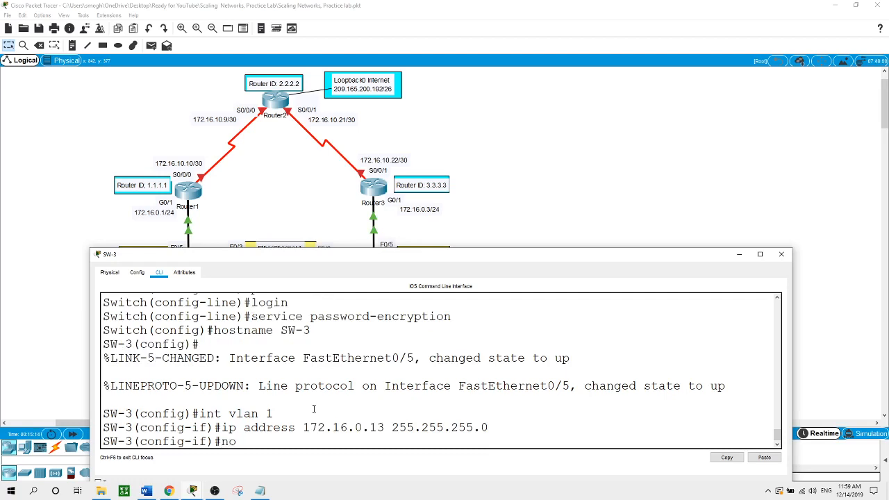
{"action": "type", "text": " shut"}
{"action": "key", "text": "Return"}
- Set SW-3's default gateway to 172.16.0.2 and return to the topology
{"action": "type", "text": "exi"}
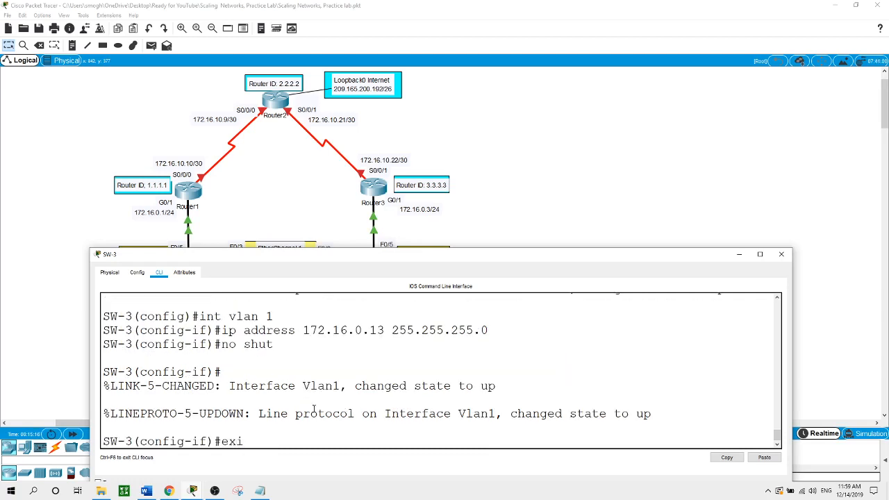
{"action": "type", "text": "t"}
{"action": "key", "text": "Return"}
{"action": "type", "text": "ip de"}
{"action": "key", "text": "Tab"}
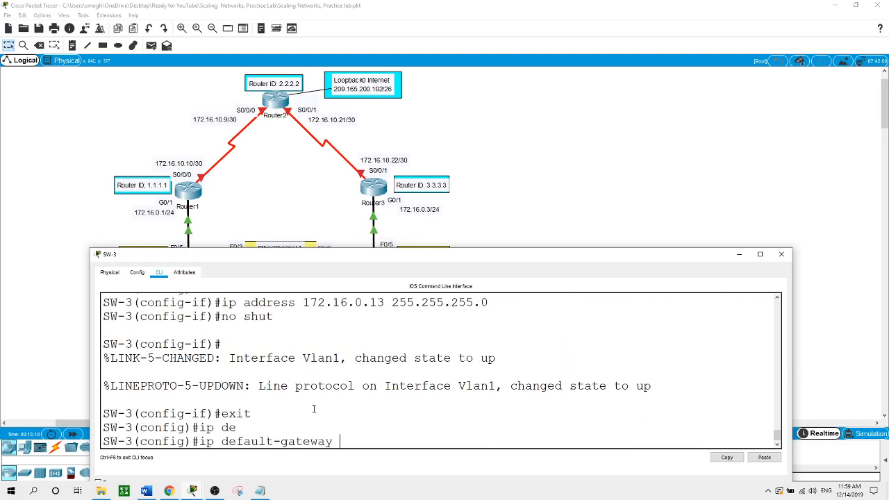
{"action": "type", "text": "172.16.0.2"}
{"action": "key", "text": "Return"}
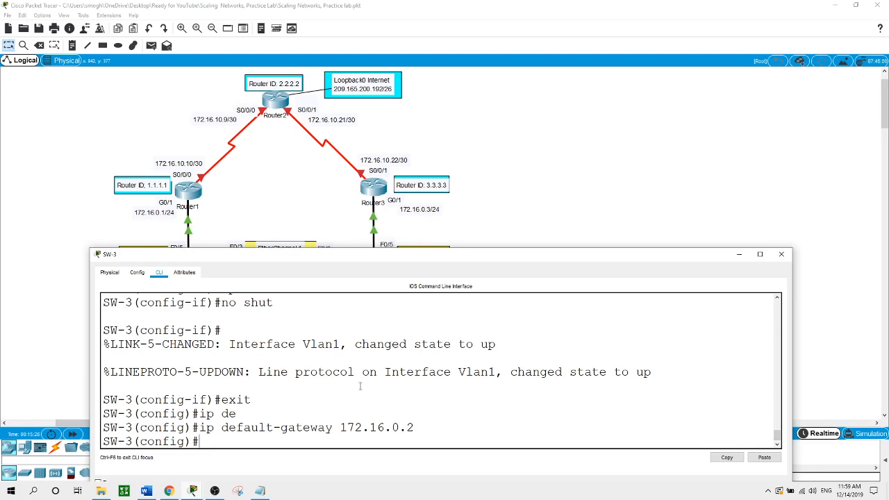
{"action": "left_click", "coordinate": [586, 194]}
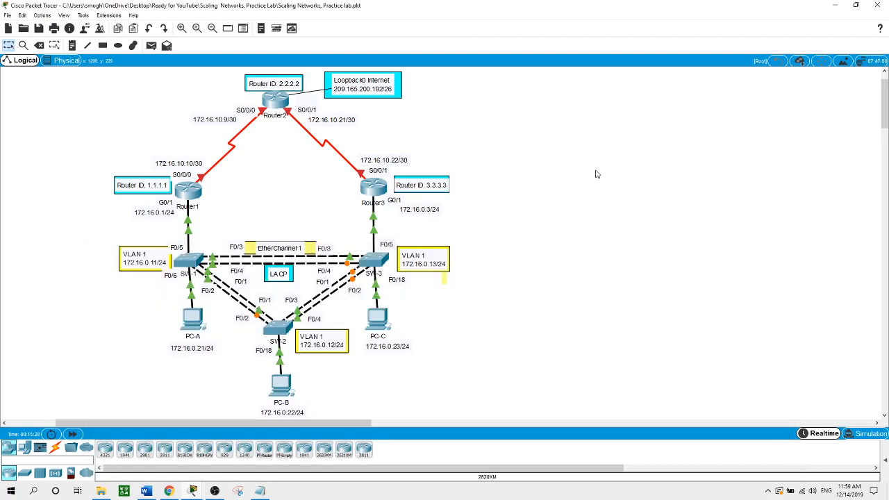
{"action": "left_click", "coordinate": [199, 323]}
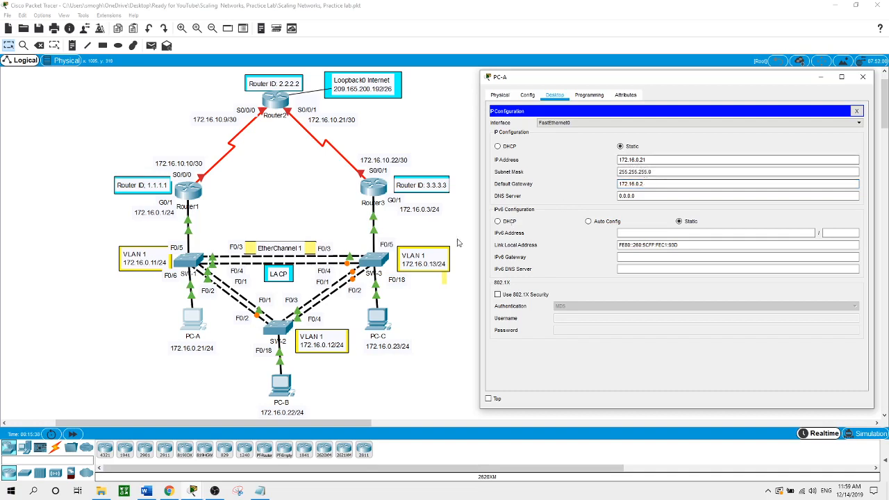
{"action": "left_click", "coordinate": [283, 387]}
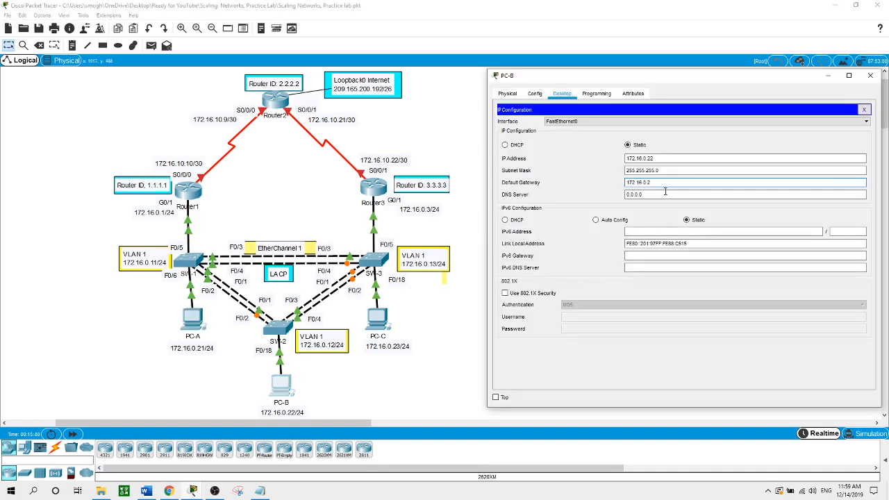
{"action": "left_click", "coordinate": [431, 366]}
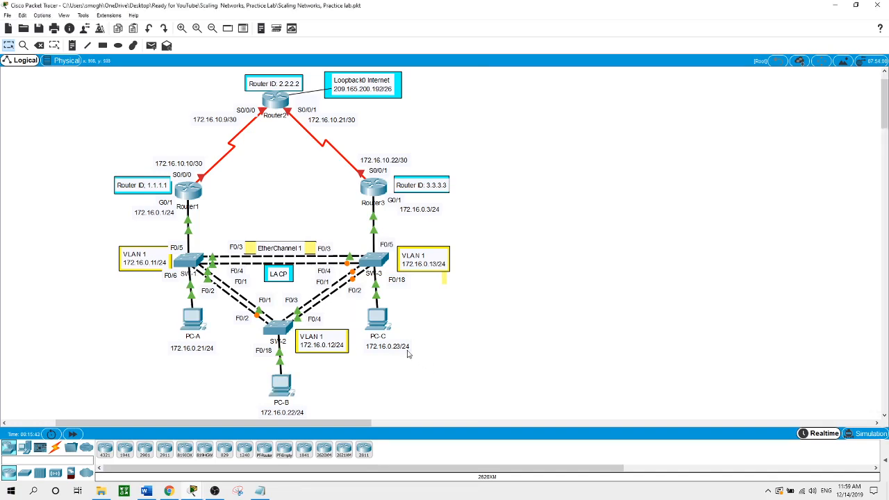
{"action": "left_click", "coordinate": [382, 321]}
{"action": "left_click", "coordinate": [403, 390]}
- On Router1, give Serial0/0/0 172.16.10.10 255.255.255.252 and enable it with no shut
{"action": "left_click", "coordinate": [198, 199]}
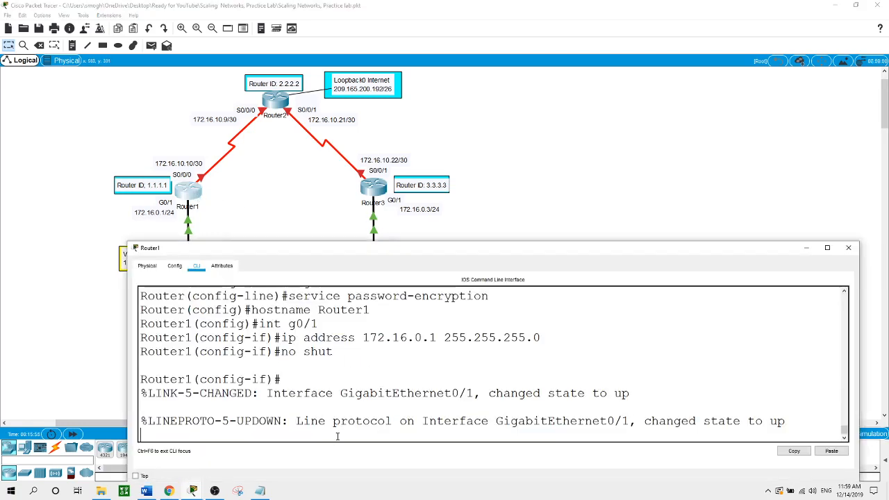
{"action": "key", "text": "Return"}
{"action": "type", "text": "exit"}
{"action": "key", "text": "Return"}
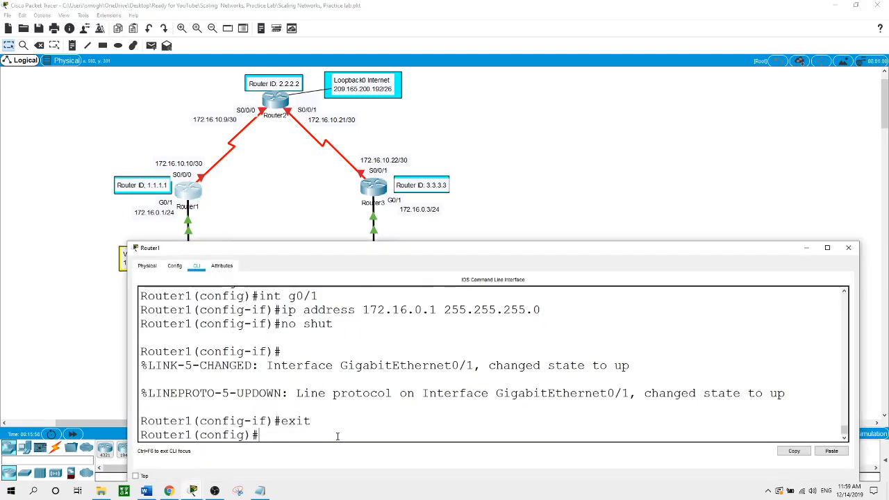
{"action": "type", "text": "int s0/0/"}
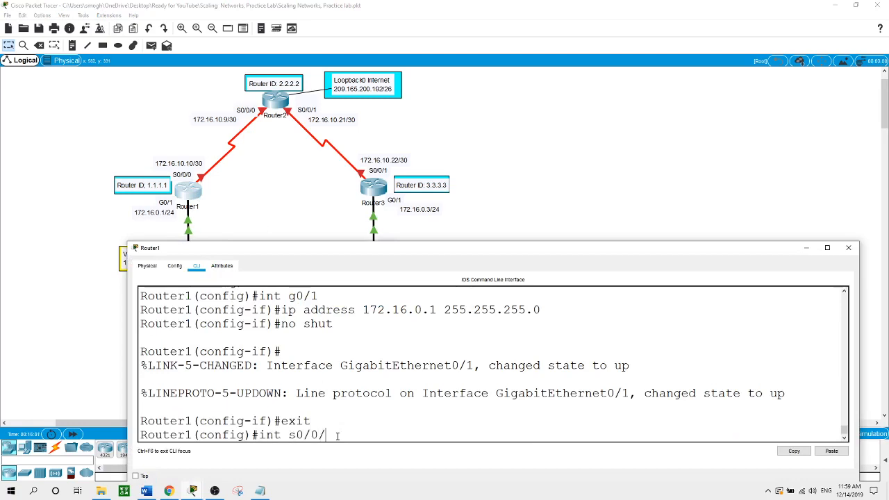
{"action": "type", "text": "0"}
{"action": "key", "text": "Return"}
{"action": "type", "text": "ip ad"}
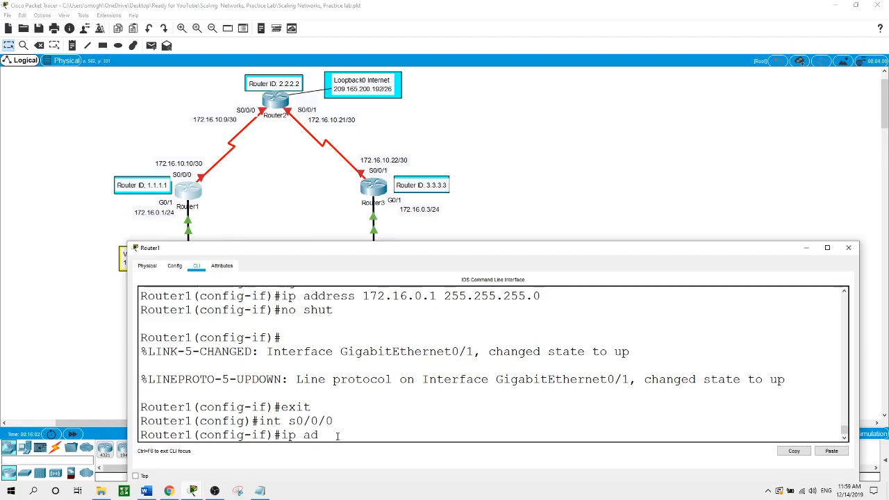
{"action": "type", "text": "dress 172.16.10.10 255.2"}
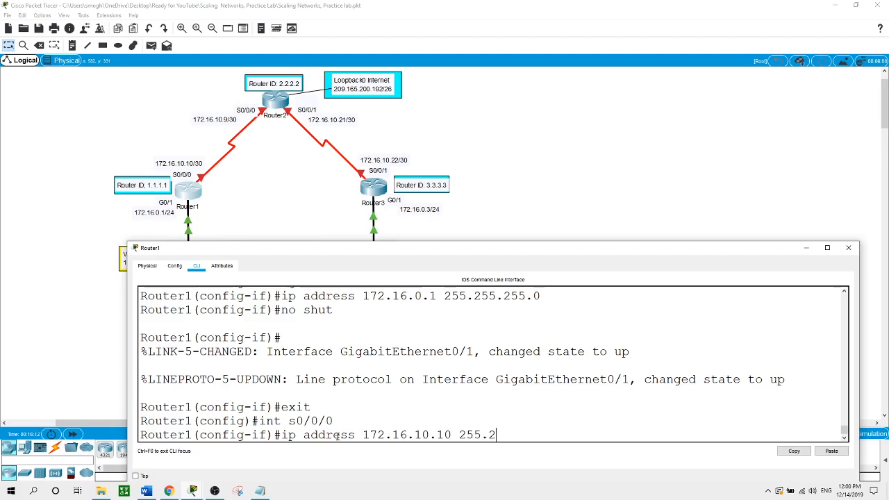
{"action": "type", "text": "55.255.252"}
{"action": "key", "text": "Return"}
{"action": "type", "text": "no shut"}
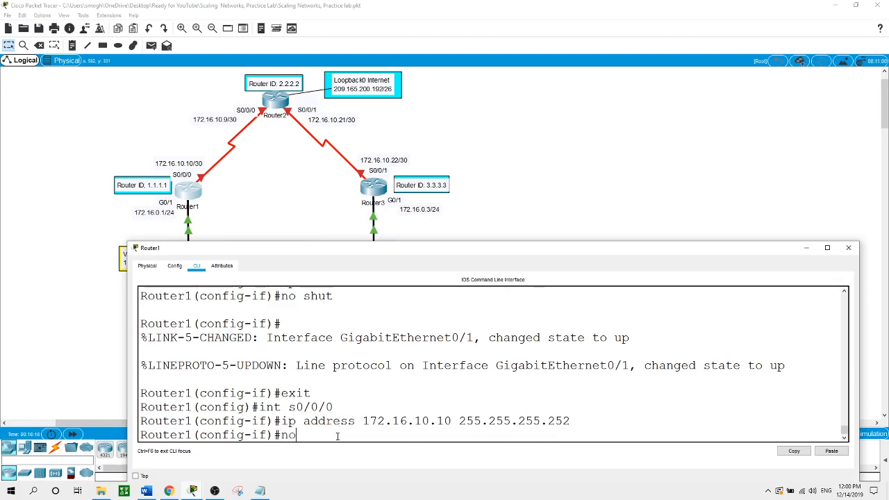
{"action": "key", "text": "Return"}
{"action": "key", "text": "Return"}
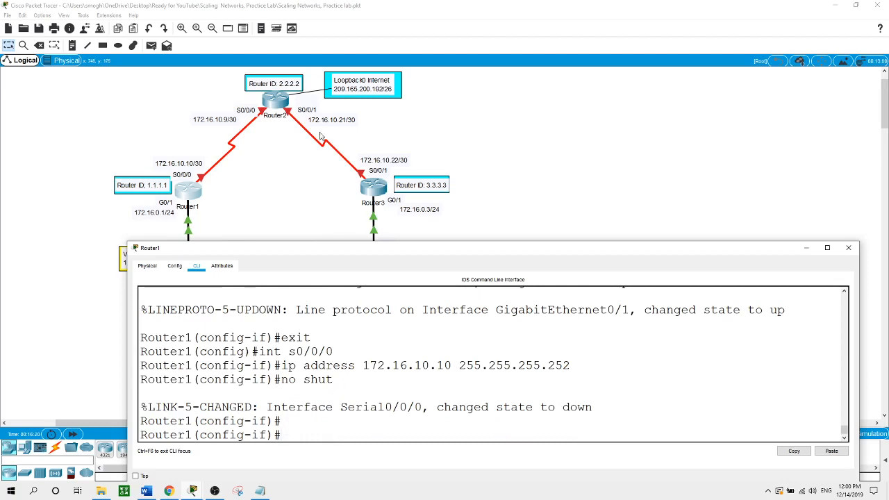
- Create Loopback0 on Router2 with address 209.165.200.193 255.255.255.192
{"action": "left_click", "coordinate": [281, 100]}
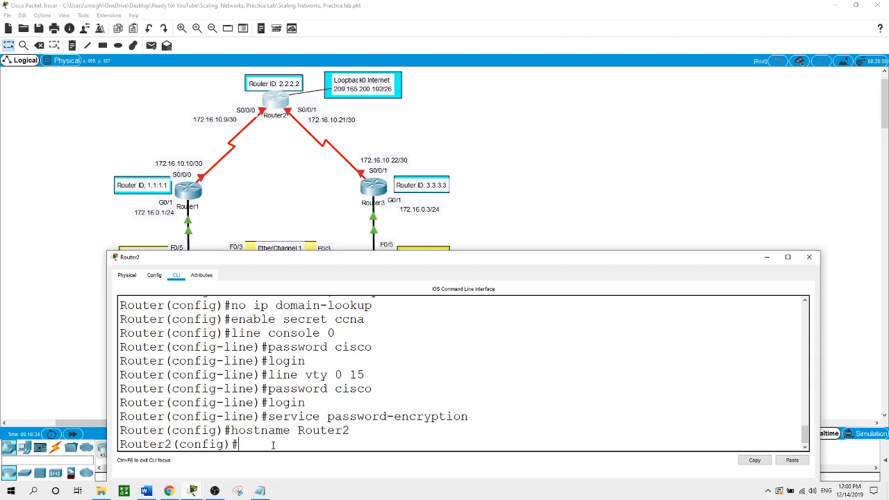
{"action": "type", "text": "int loopback 0"}
{"action": "key", "text": "Return"}
{"action": "type", "text": "i"}
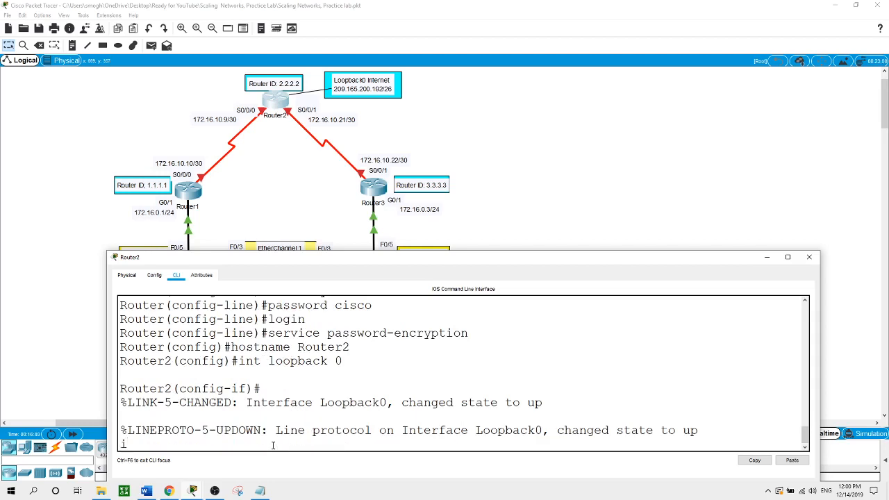
{"action": "type", "text": "p addre"}
{"action": "type", "text": "ss 209.165.200.1"}
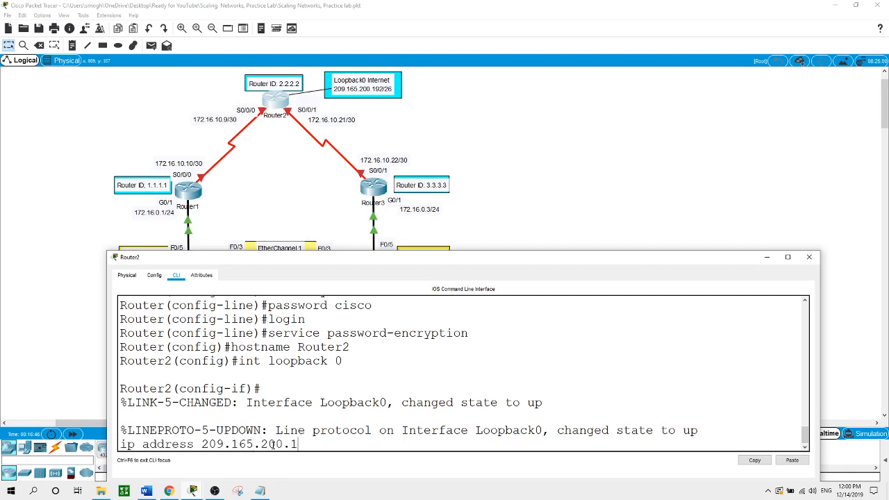
{"action": "type", "text": "93 255.255.255.1"}
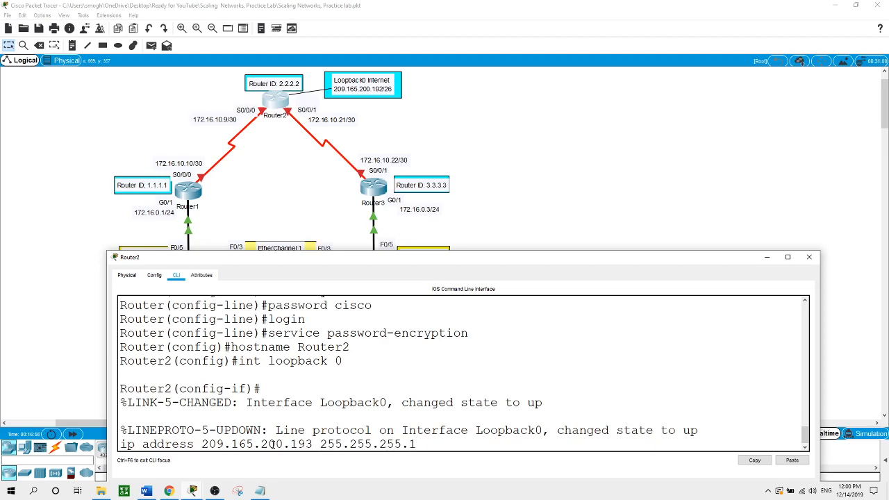
{"action": "type", "text": "92"}
{"action": "key", "text": "Return"}
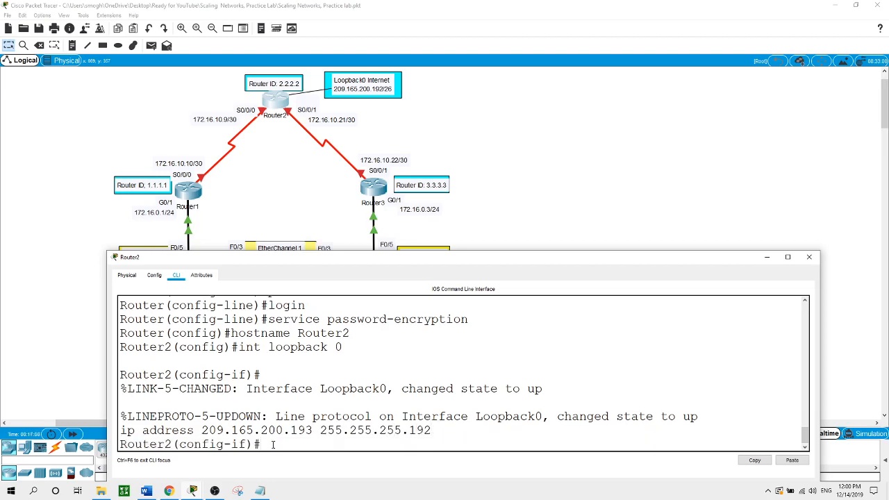
{"action": "type", "text": "int s0/0/0"}
- Give Router2's Serial0/0/0 172.16.10.9 255.255.255.252 and enable it
{"action": "key", "text": "Return"}
{"action": "type", "text": "ip a"}
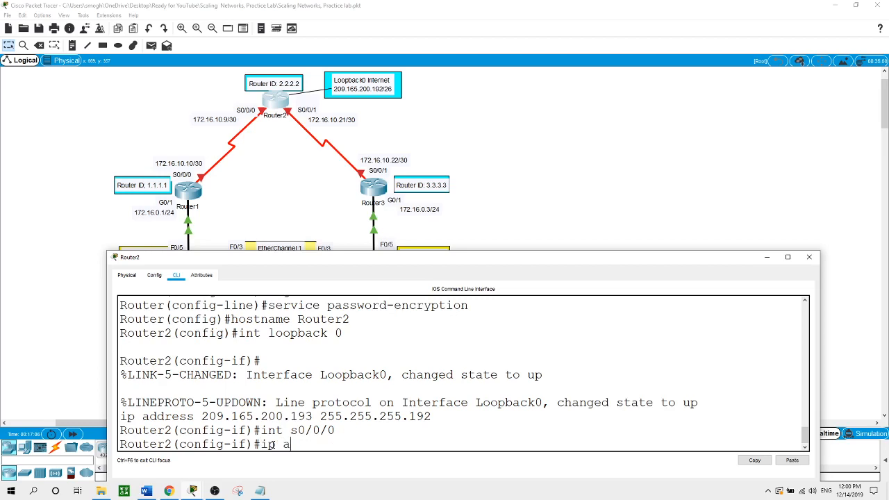
{"action": "type", "text": "ddress 172.16.10.9"}
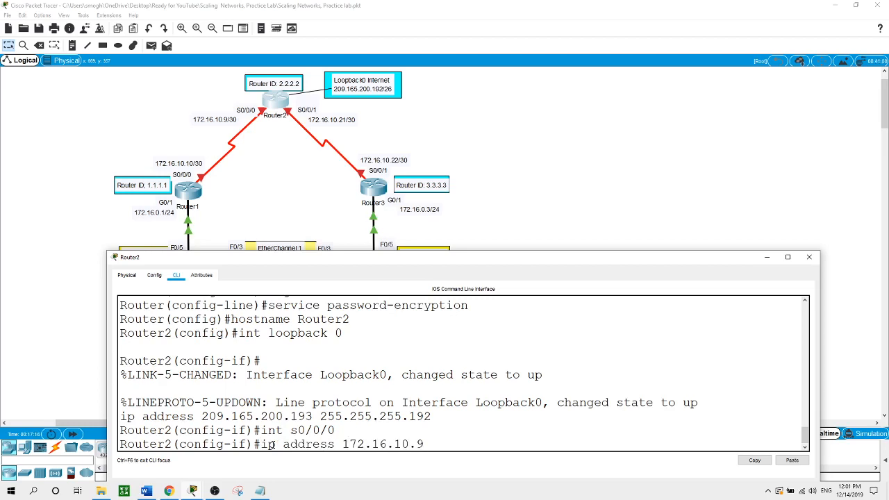
{"action": "type", "text": " 255.255.255.255.252"}
{"action": "key", "text": "Return"}
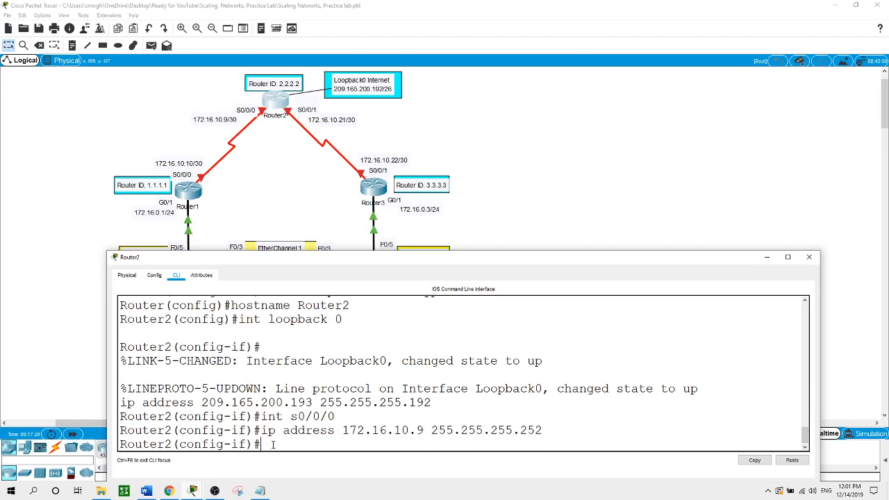
{"action": "type", "text": "no shut"}
{"action": "key", "text": "Return"}
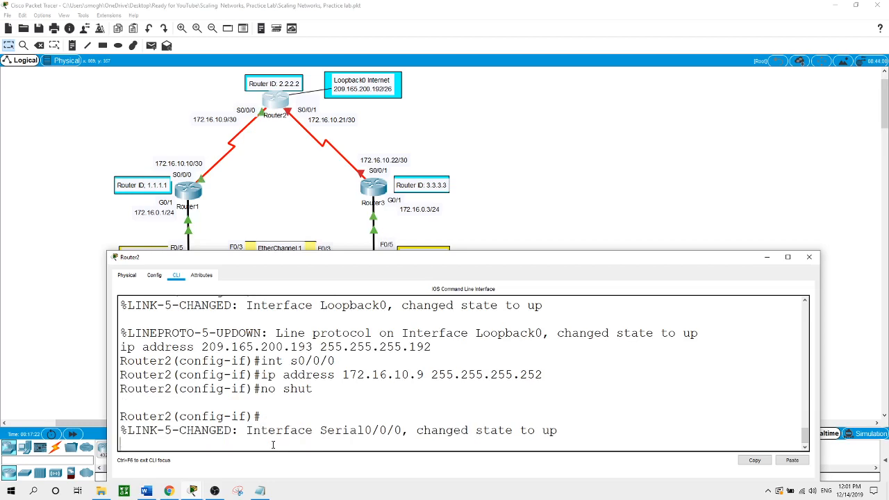
{"action": "key", "text": "Return"}
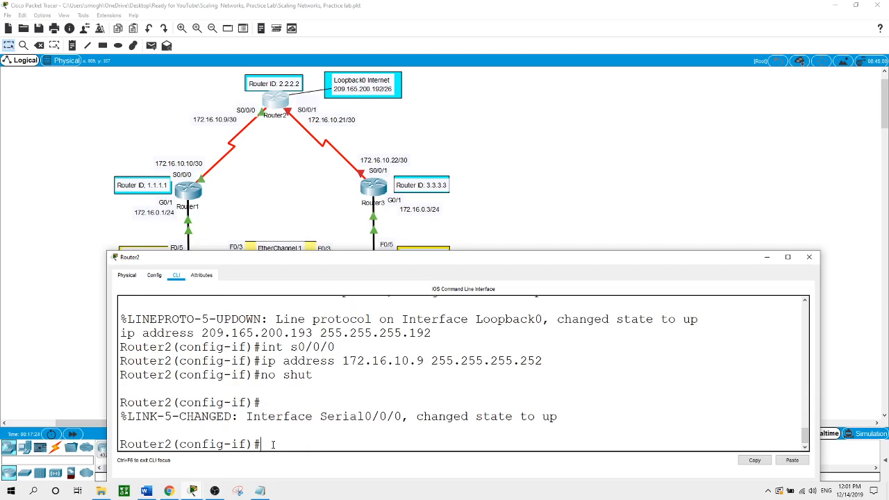
- Give Router2's Serial0/0/1 172.16.10.21 255.255.255.252 and enable it
{"action": "type", "text": "int s0/0"}
{"action": "type", "text": "/"}
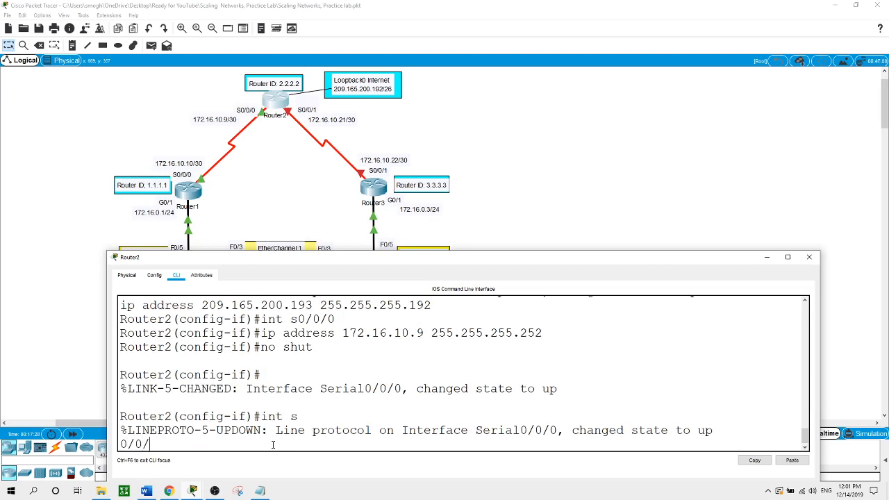
{"action": "type", "text": "1"}
{"action": "key", "text": "Return"}
{"action": "type", "text": "ip ad"}
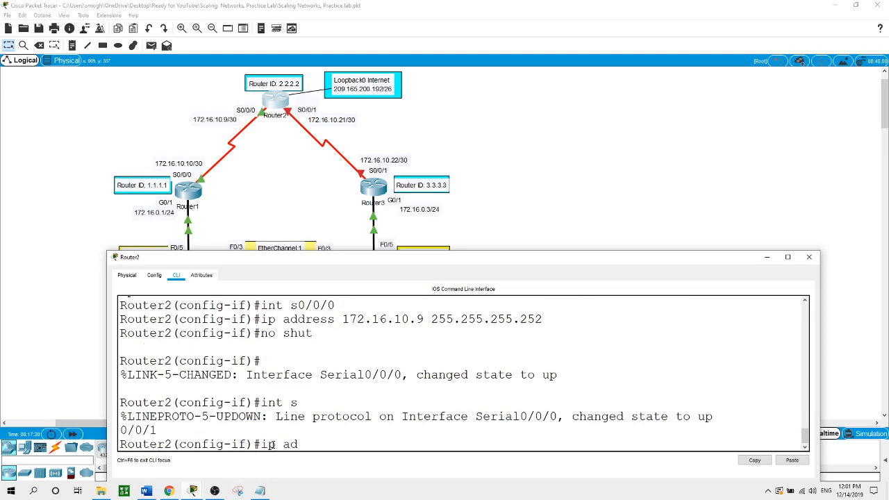
{"action": "type", "text": "dress 172.16.10"}
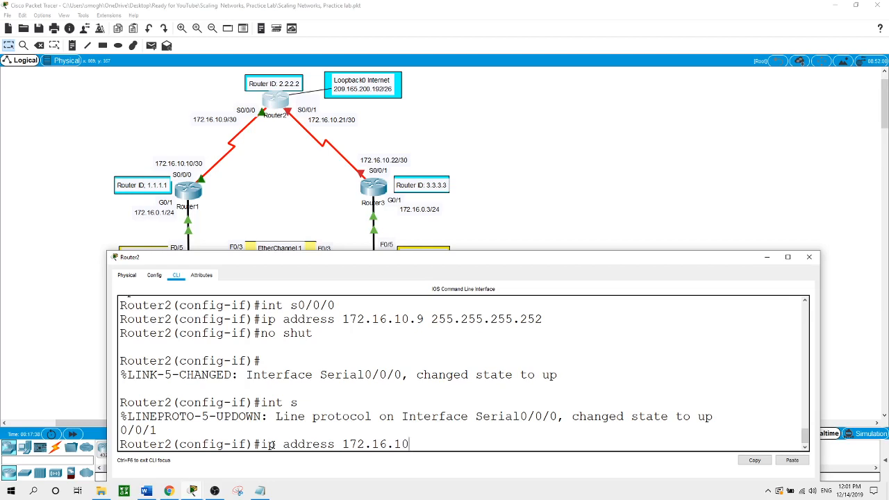
{"action": "type", "text": ".21 255.255.255.252"}
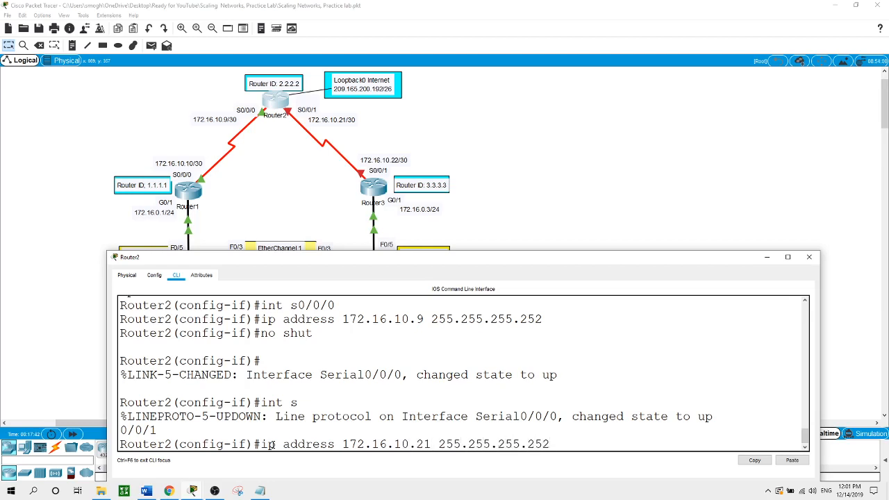
{"action": "key", "text": "Return"}
{"action": "type", "text": "no shut"}
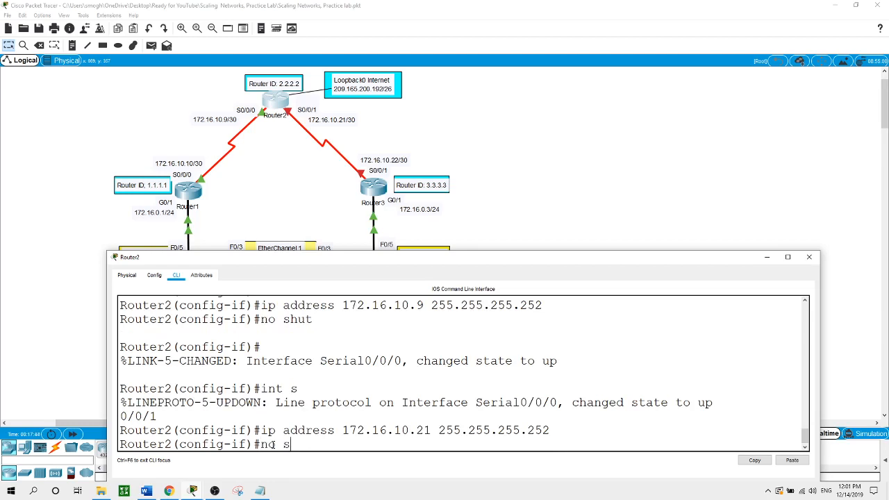
{"action": "key", "text": "Return"}
{"action": "key", "text": "Return"}
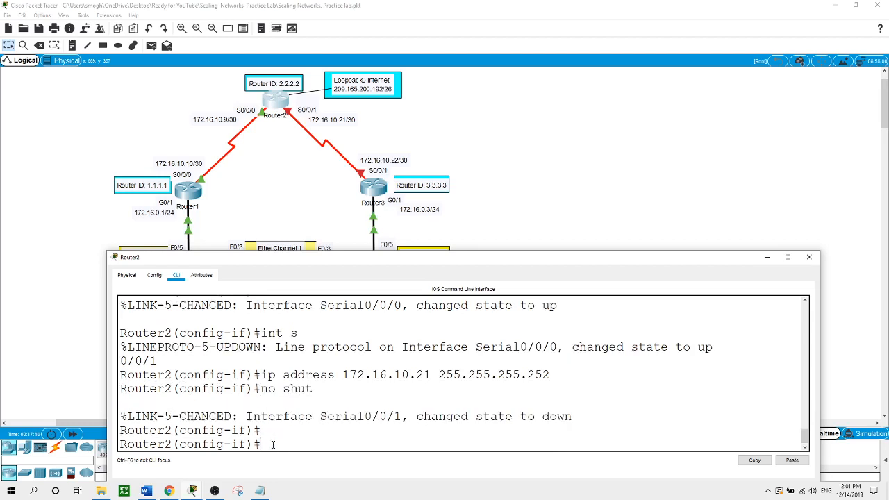
- Give Router3's Serial0/0/1 172.16.10.22 255.255.255.252 and enable it
{"action": "left_click", "coordinate": [381, 193]}
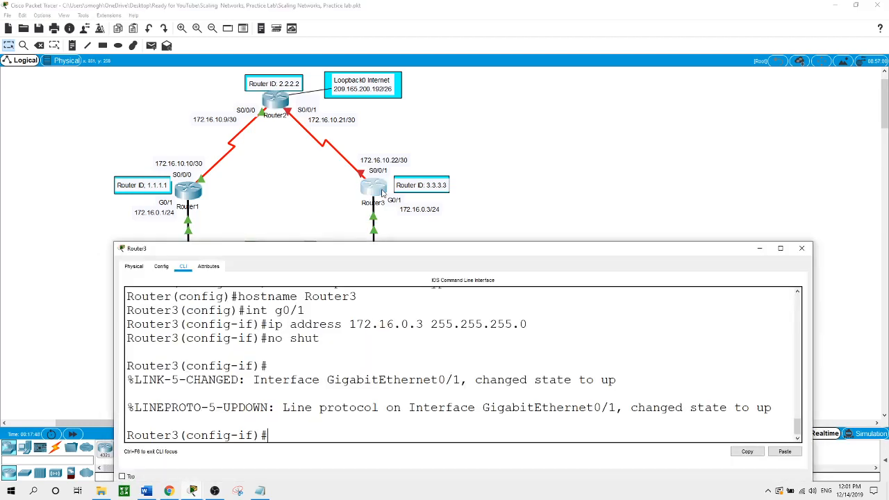
{"action": "left_click", "coordinate": [335, 427]}
{"action": "type", "text": "int s0/0/1"}
{"action": "key", "text": "Return"}
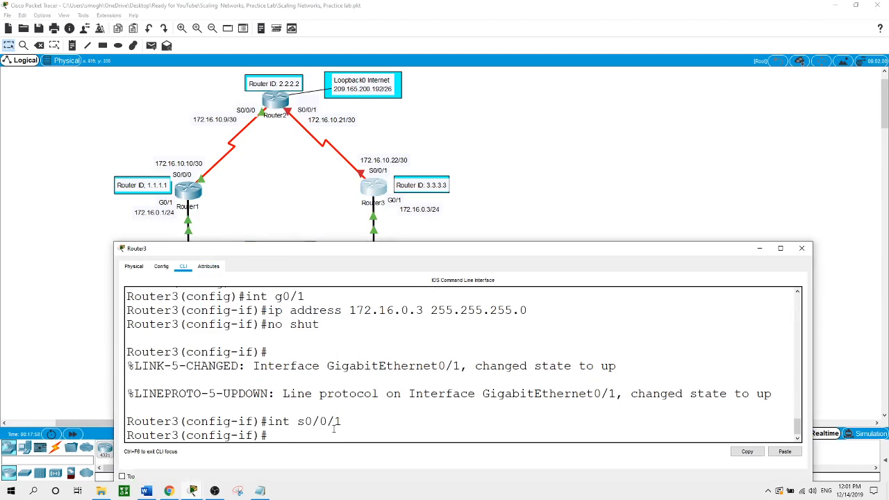
{"action": "type", "text": "ip address 172.1"}
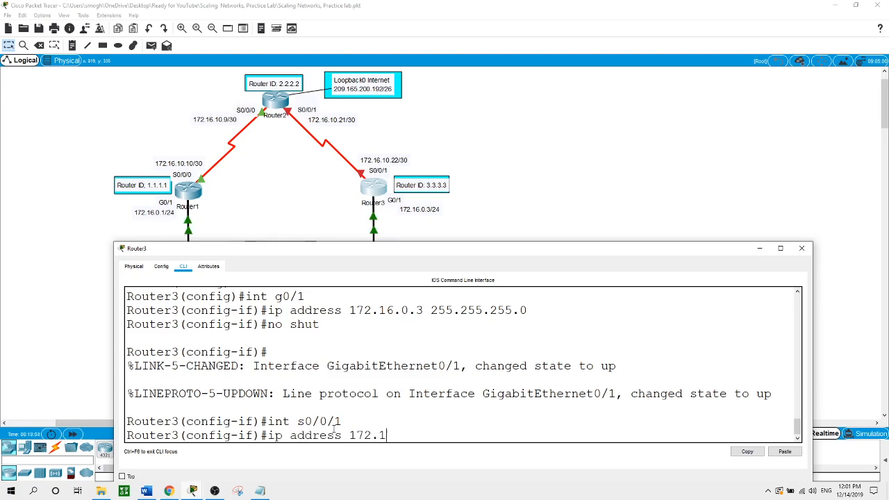
{"action": "type", "text": "6.10.22 255.255.255.252"}
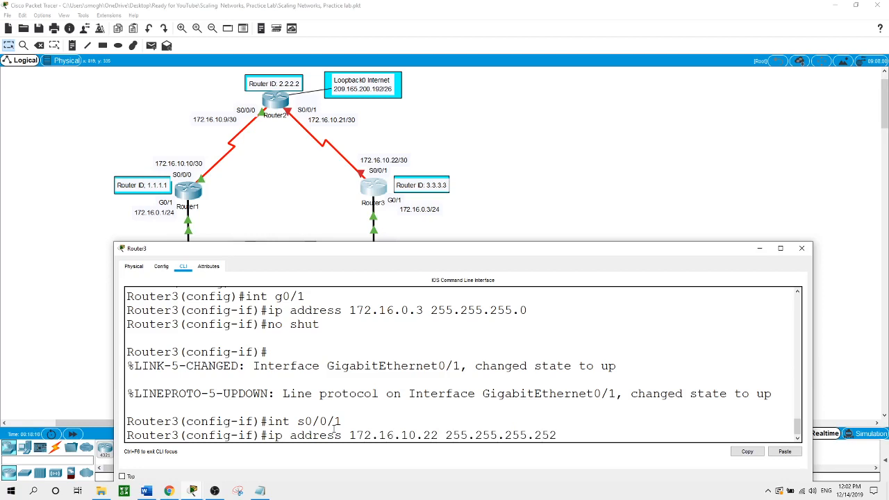
{"action": "key", "text": "Return"}
{"action": "type", "text": "no shut"}
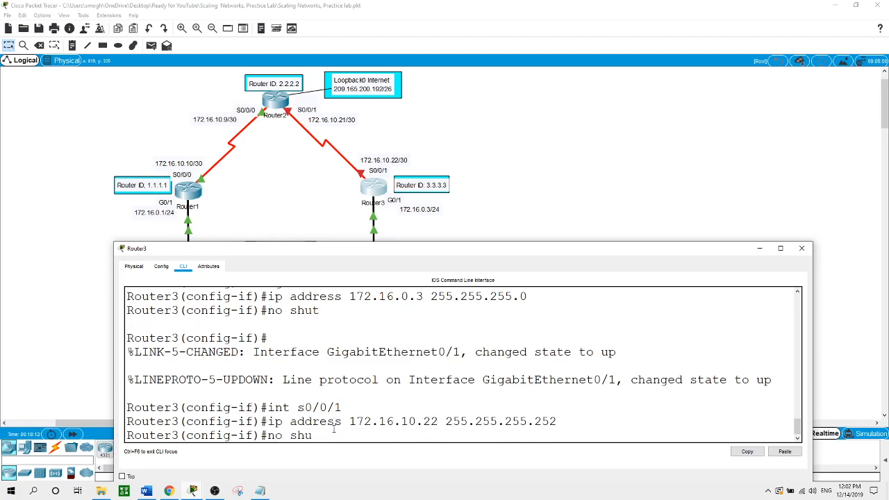
{"action": "key", "text": "Return"}
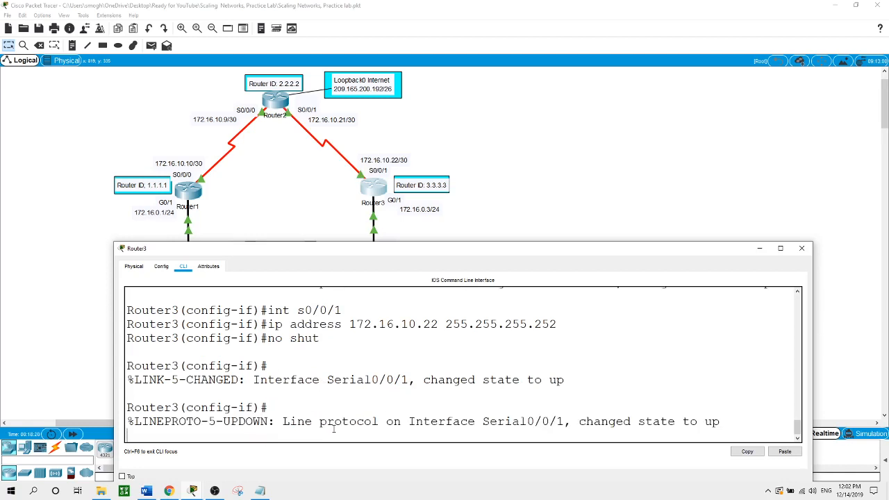
- Return to the topology and reopen SW-1's configuration window
{"action": "left_click", "coordinate": [556, 196]}
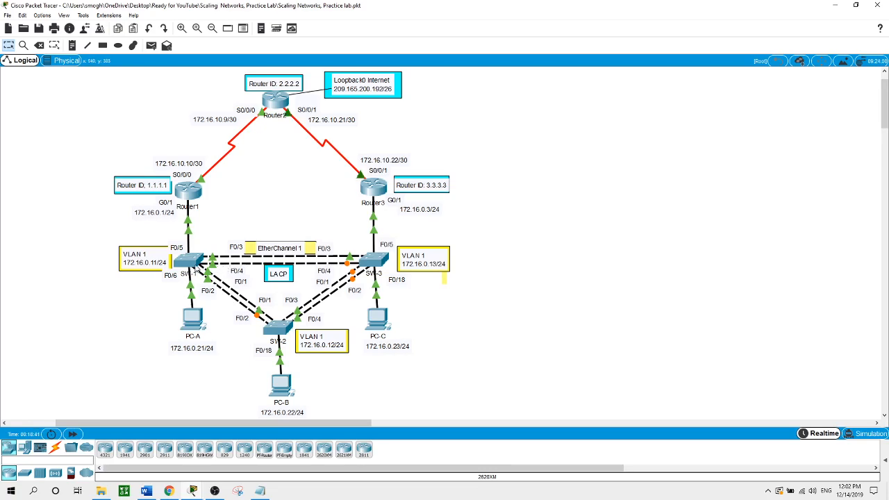
{"action": "left_click", "coordinate": [195, 266]}
{"action": "left_click_drag", "start_coordinate": [406, 271], "coordinate": [417, 262]}
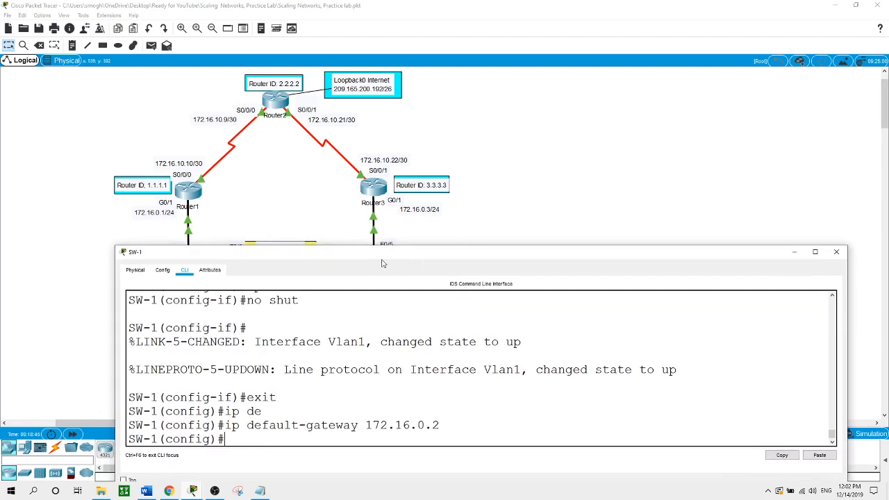
- Make SW-1 ports F0/1 through F0/4 trunk ports using int range f0/1-4
{"action": "left_click", "coordinate": [491, 204]}
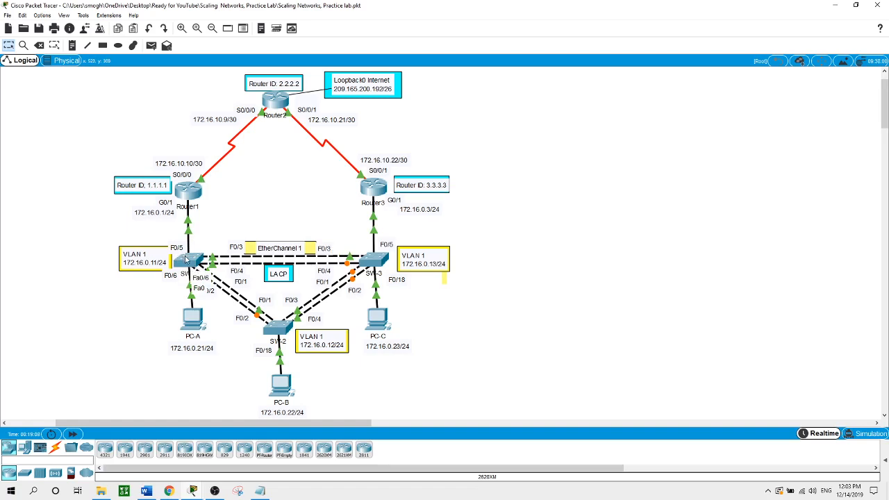
{"action": "left_click", "coordinate": [186, 258]}
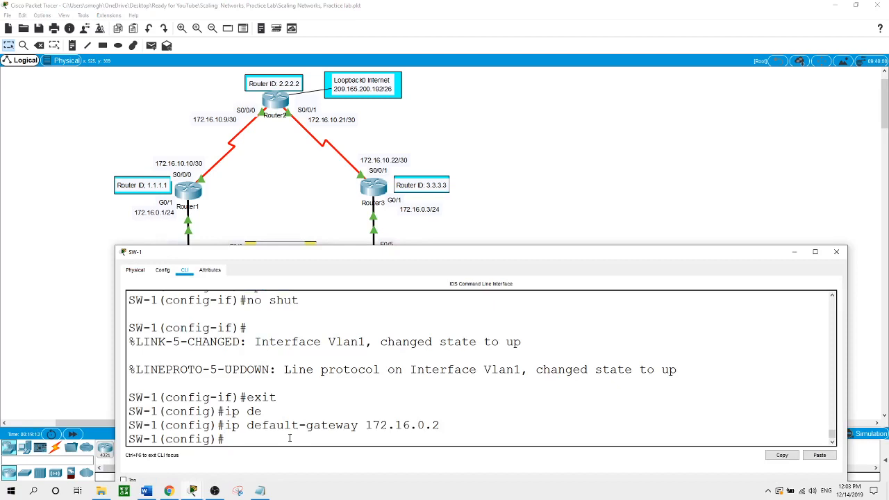
{"action": "type", "text": "int range f0/1-4"}
{"action": "key", "text": "Return"}
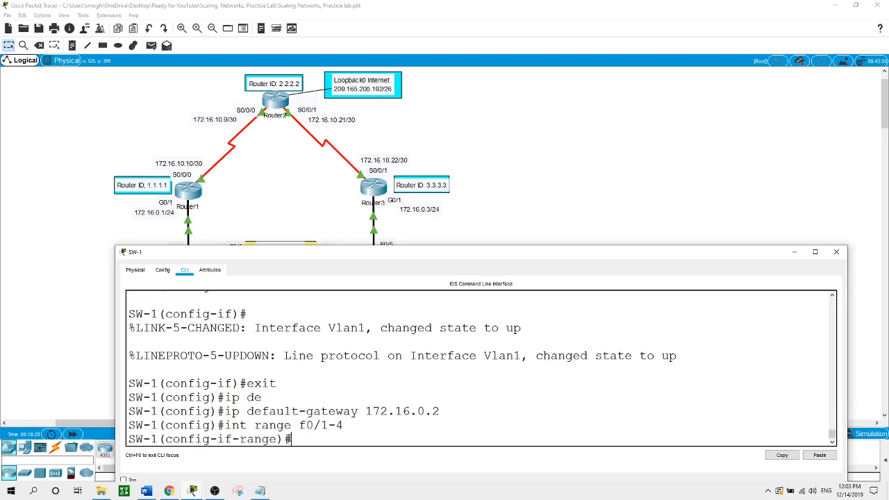
{"action": "type", "text": "swi"}
{"action": "key", "text": "Tab"}
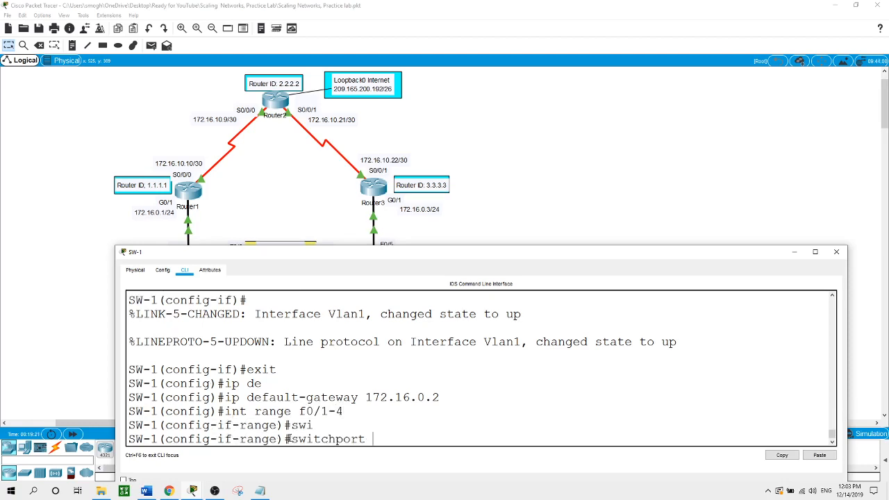
{"action": "type", "text": "mo"}
{"action": "key", "text": "Tab"}
{"action": "type", "text": "tr"}
{"action": "key", "text": "Return"}
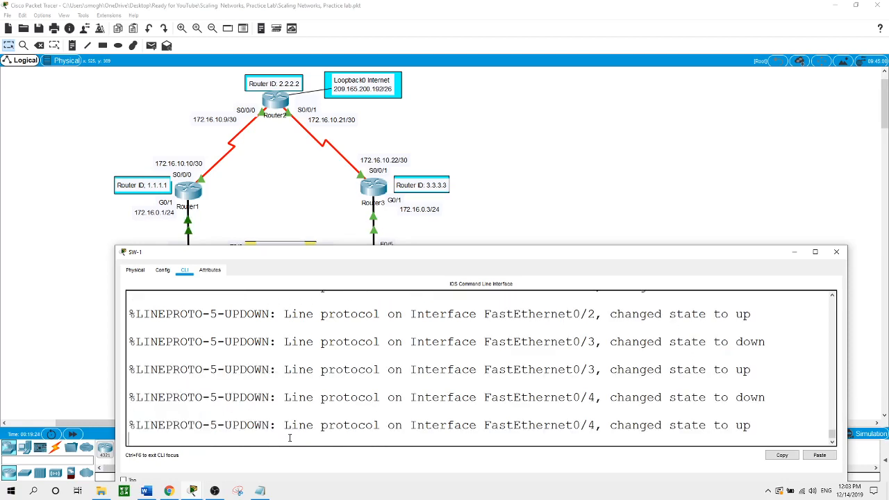
- Set native VLAN 1 on the F0/1–4 trunks and exit to global configuration
{"action": "type", "text": "swi"}
{"action": "key", "text": "Tab"}
{"action": "type", "text": "tr"}
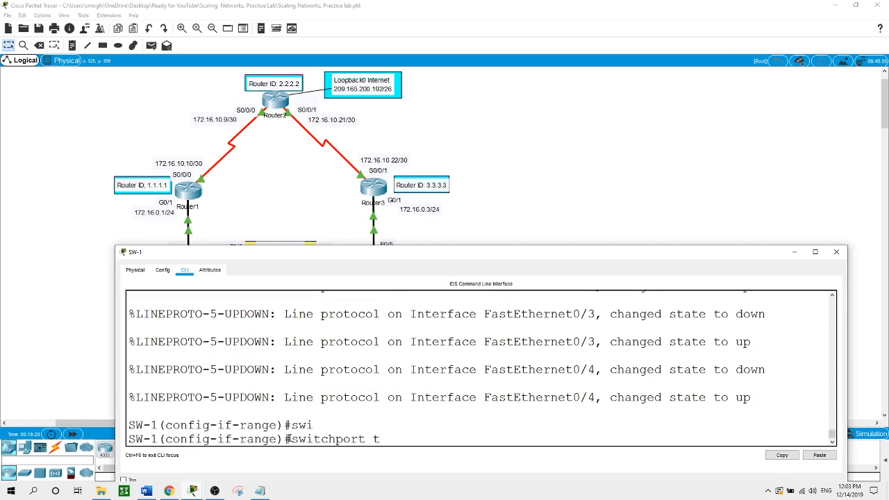
{"action": "key", "text": "Tab"}
{"action": "type", "text": "n"}
{"action": "key", "text": "Tab"}
{"action": "type", "text": "v"}
{"action": "key", "text": "Tab"}
{"action": "type", "text": "1"}
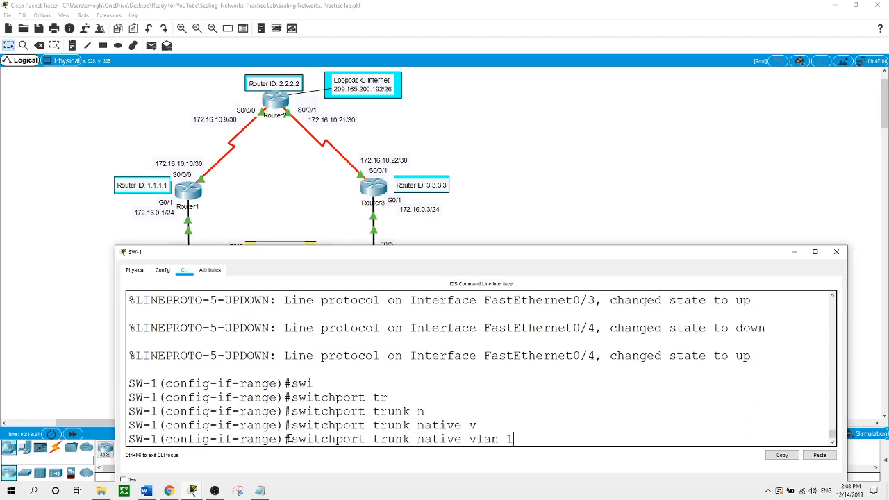
{"action": "key", "text": "Return"}
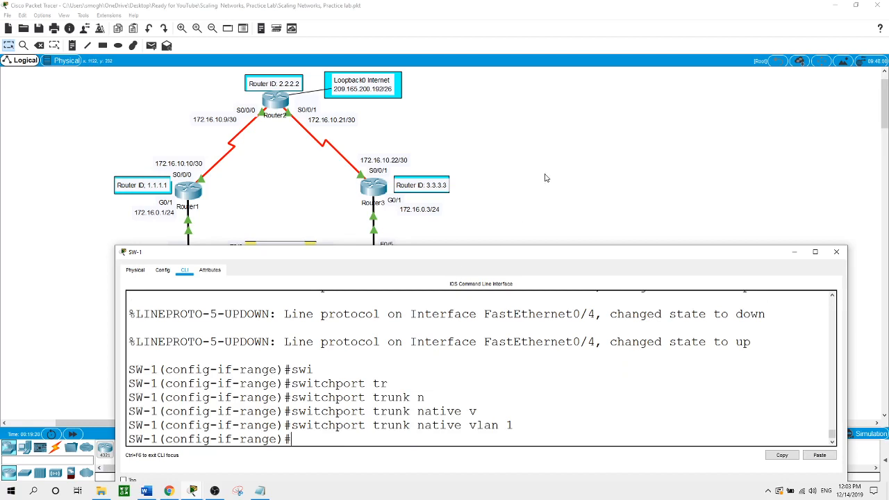
{"action": "left_click", "coordinate": [493, 243]}
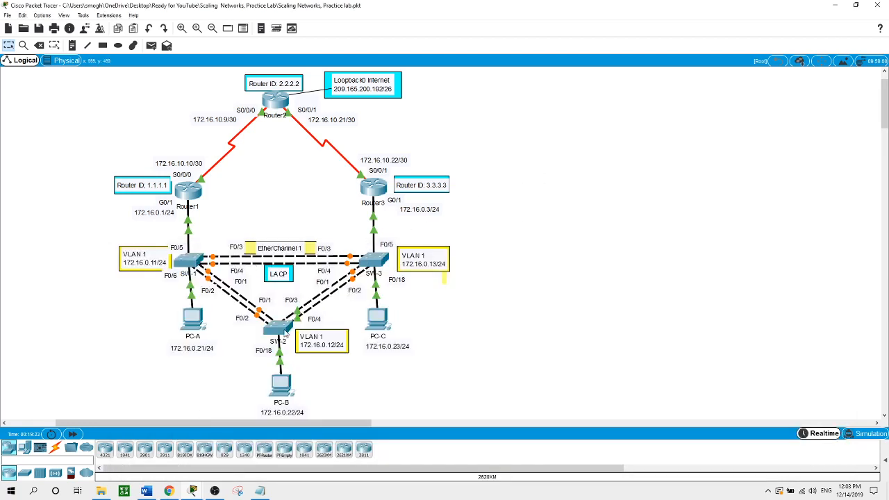
{"action": "left_click", "coordinate": [192, 262]}
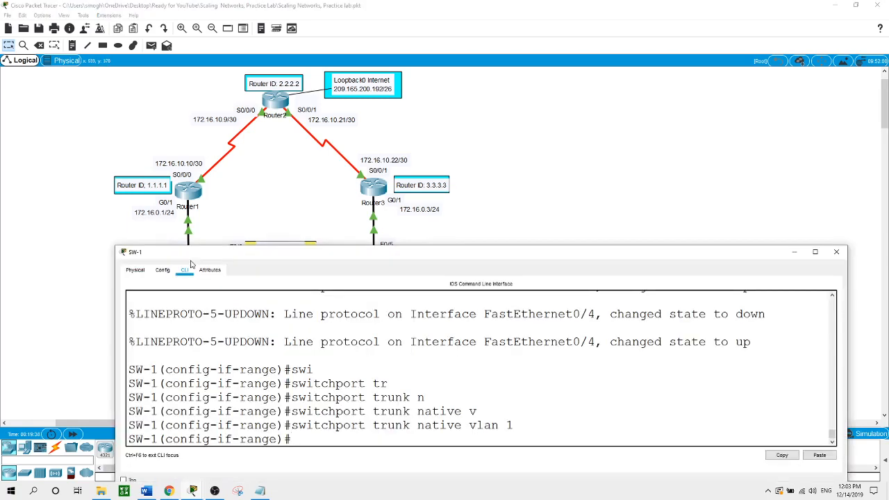
{"action": "type", "text": "exit"}
{"action": "key", "text": "Return"}
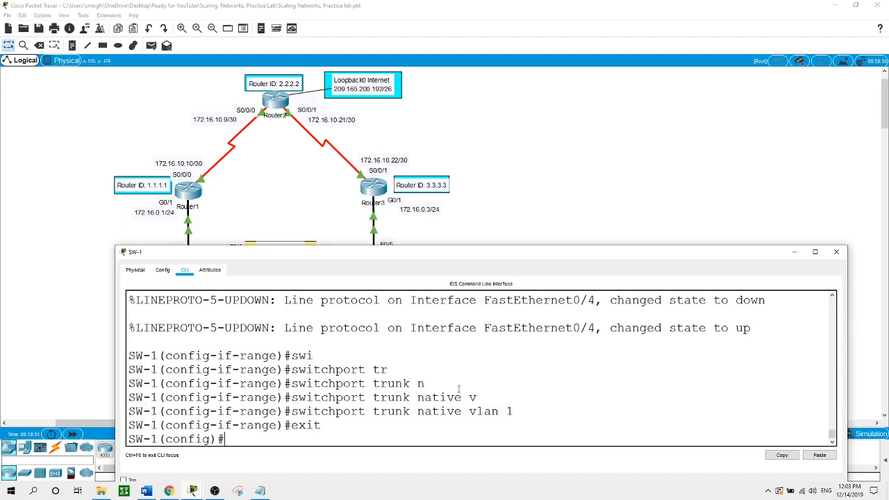
- Make SW-1 ports F0/5–24 and G0/1–2 access ports
{"action": "type", "text": "int range f0/5-24,g0"}
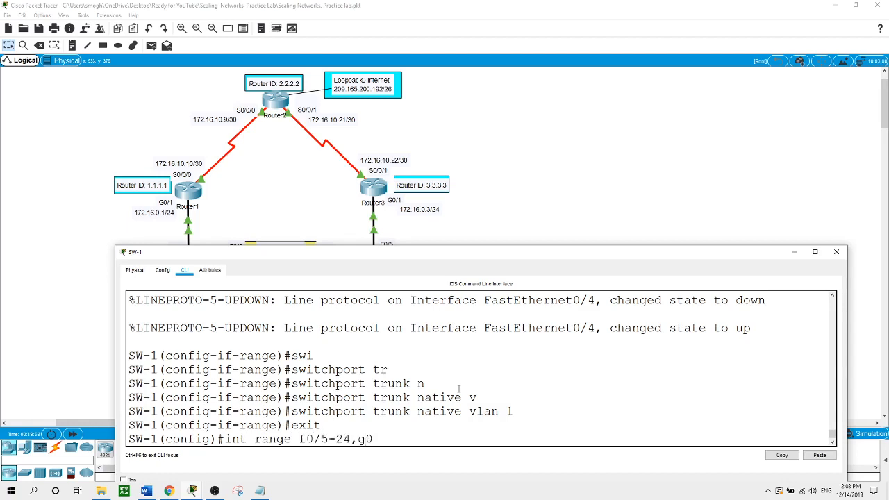
{"action": "type", "text": "/1-2"}
{"action": "key", "text": "Return"}
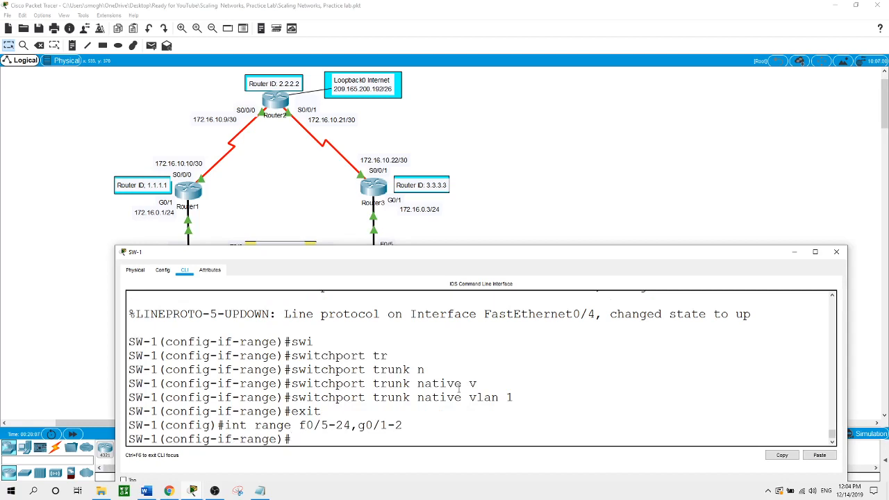
{"action": "type", "text": "swi"}
{"action": "key", "text": "Tab"}
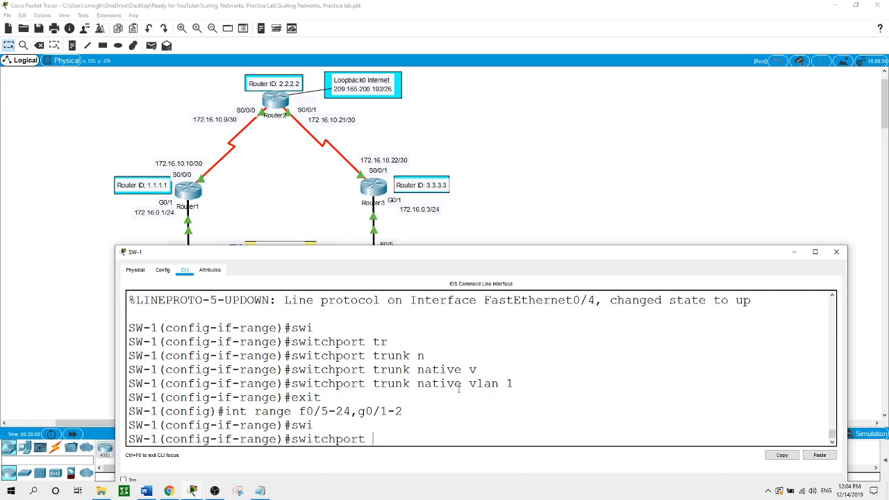
{"action": "type", "text": "mo"}
{"action": "key", "text": "Tab"}
{"action": "type", "text": "ac"}
{"action": "key", "text": "Tab"}
{"action": "key", "text": "Return"}
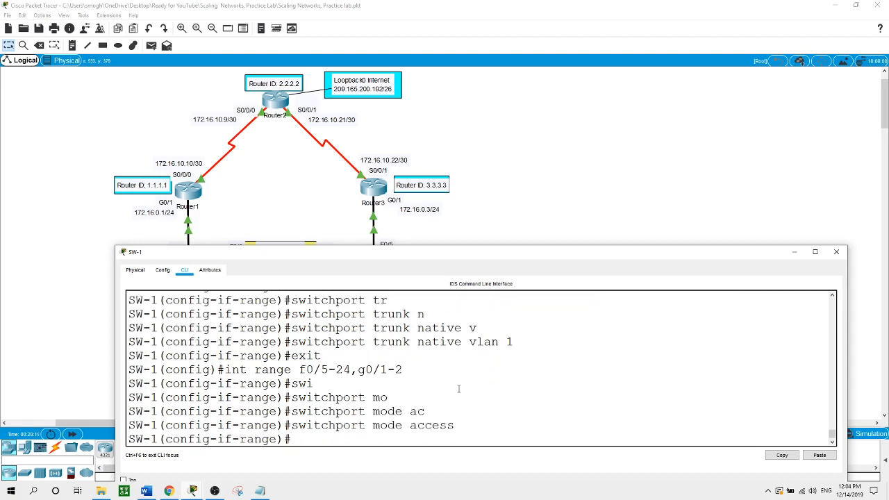
- Disable trunk negotiation with switchport nonegotiate on those ports, then return to the topology
{"action": "type", "text": "swi"}
{"action": "key", "text": "Tab"}
{"action": "type", "text": "no"}
{"action": "key", "text": "Tab"}
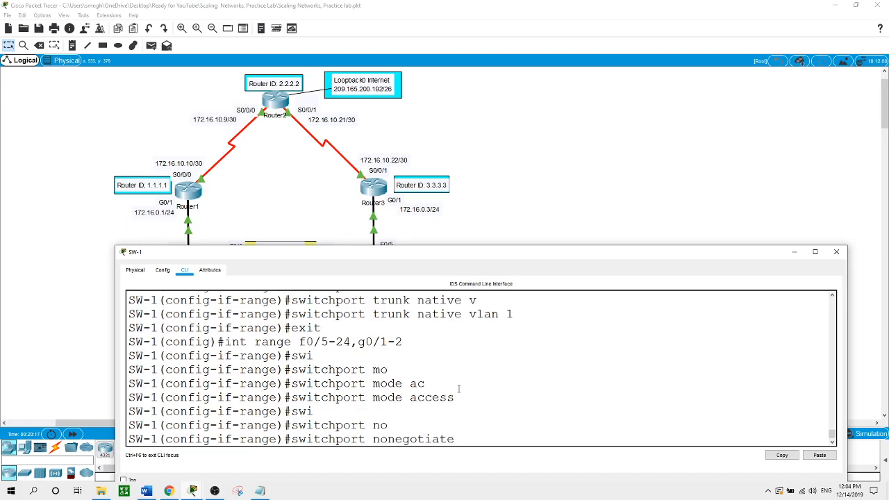
{"action": "key", "text": "Return"}
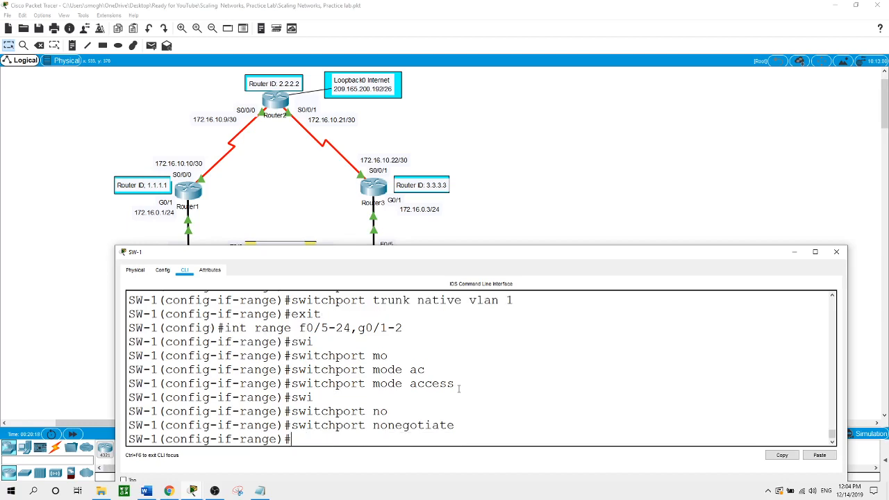
{"action": "type", "text": "exit"}
{"action": "key", "text": "Return"}
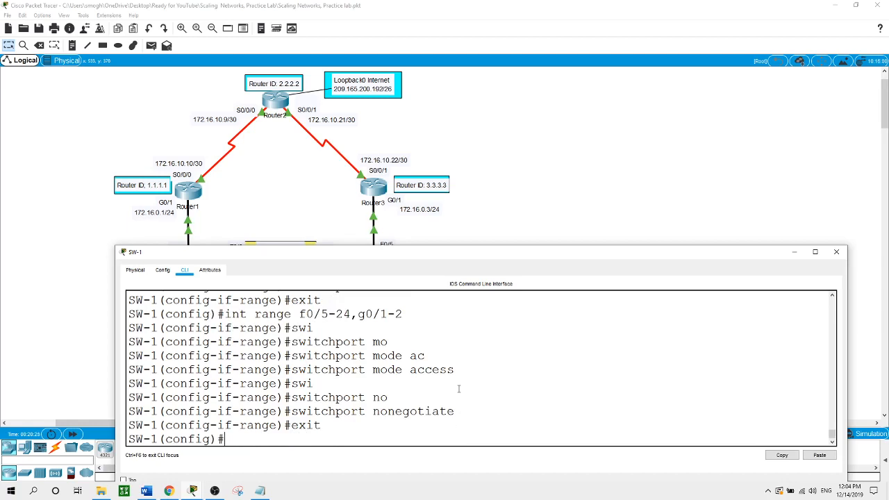
{"action": "left_click", "coordinate": [633, 143]}
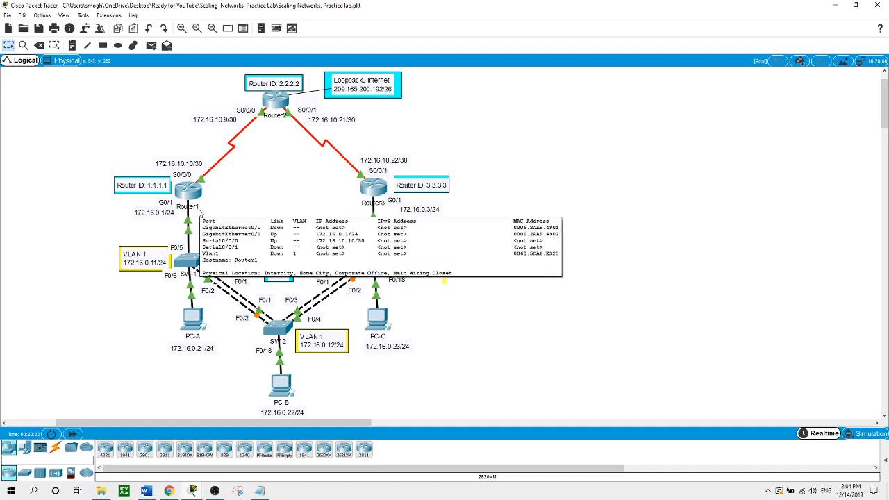
- Shut down SW-1's unused ports F0/7–24 and G0/1–2 and return to the topology
{"action": "left_click", "coordinate": [185, 260]}
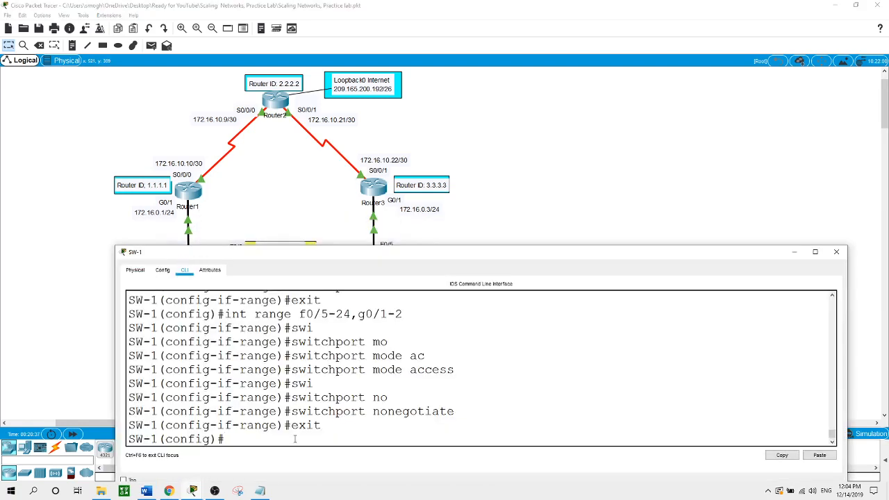
{"action": "type", "text": "int range f0/7-24,g0/1-"}
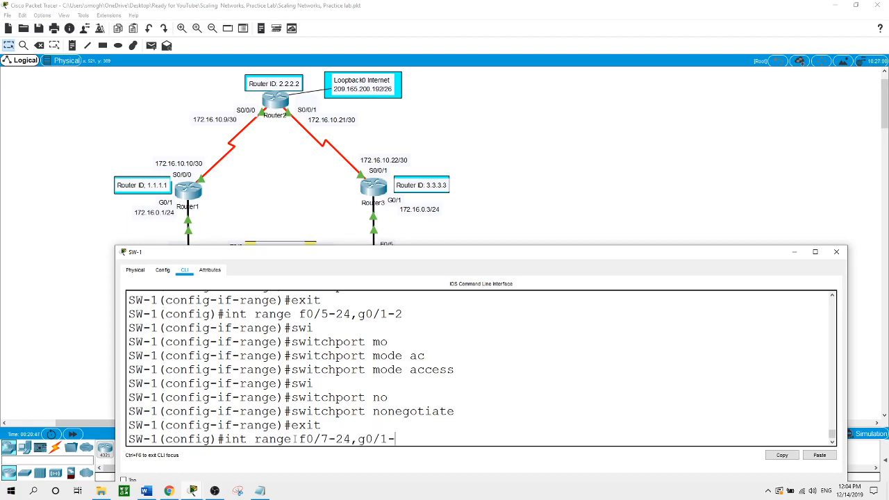
{"action": "type", "text": "2"}
{"action": "key", "text": "Return"}
{"action": "type", "text": "shut"}
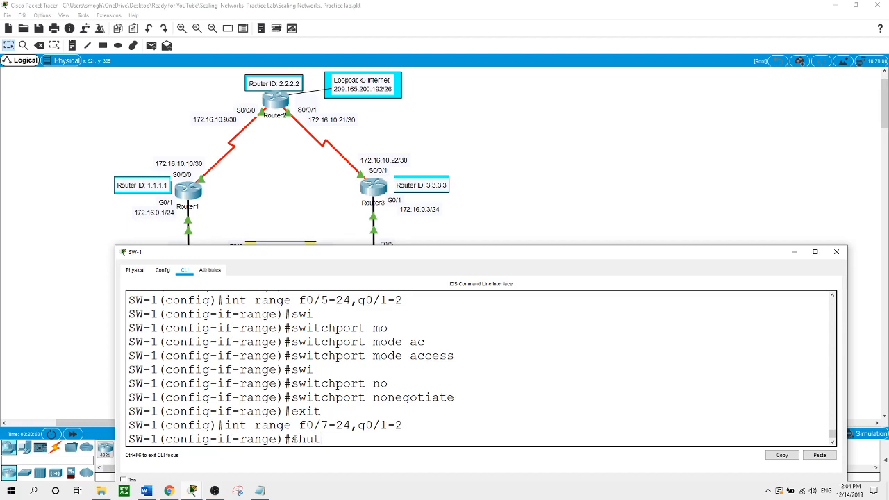
{"action": "key", "text": "Return"}
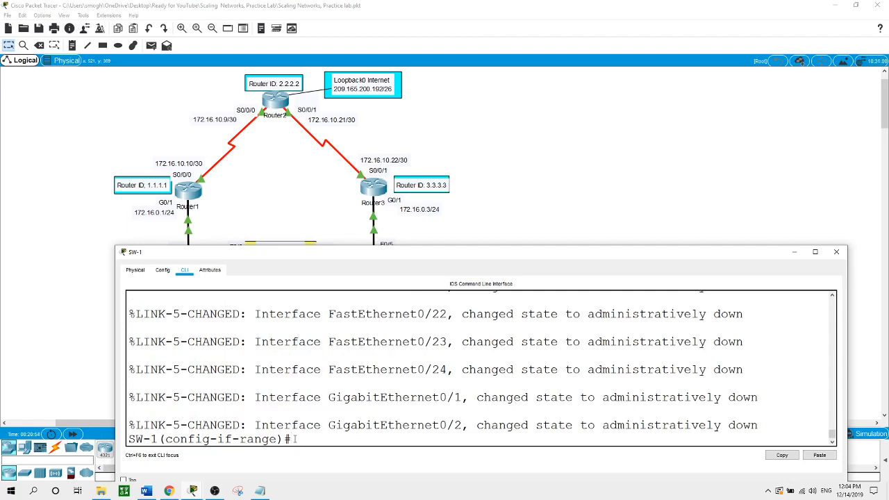
{"action": "left_click", "coordinate": [477, 187]}
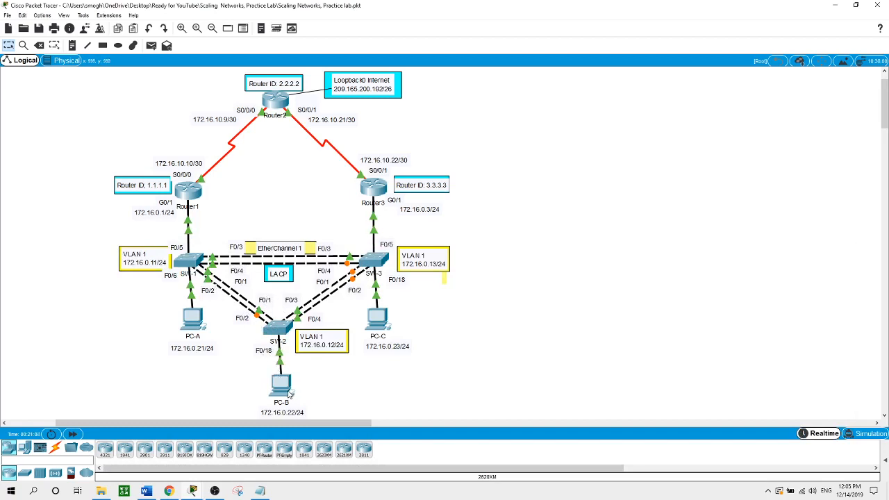
- In SW-2's CLI, select interface range f0/1-4 and set switchport mode trunk
{"action": "left_click", "coordinate": [272, 333]}
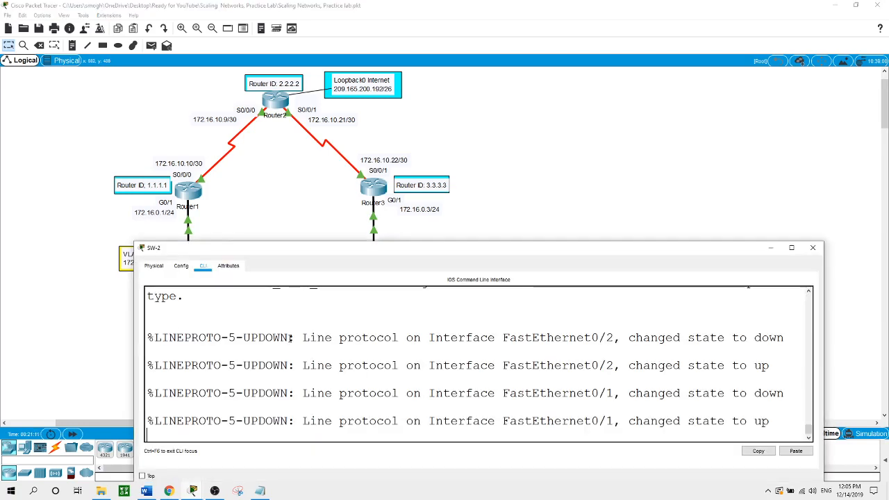
{"action": "key", "text": "Return"}
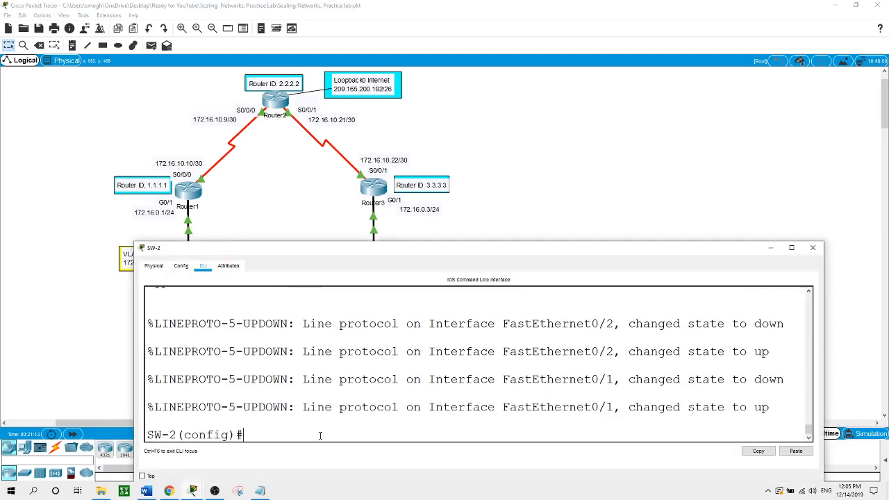
{"action": "type", "text": "int range f0/1-4"}
{"action": "key", "text": "Return"}
{"action": "type", "text": "swi"}
{"action": "key", "text": "Tab"}
{"action": "type", "text": "mo"}
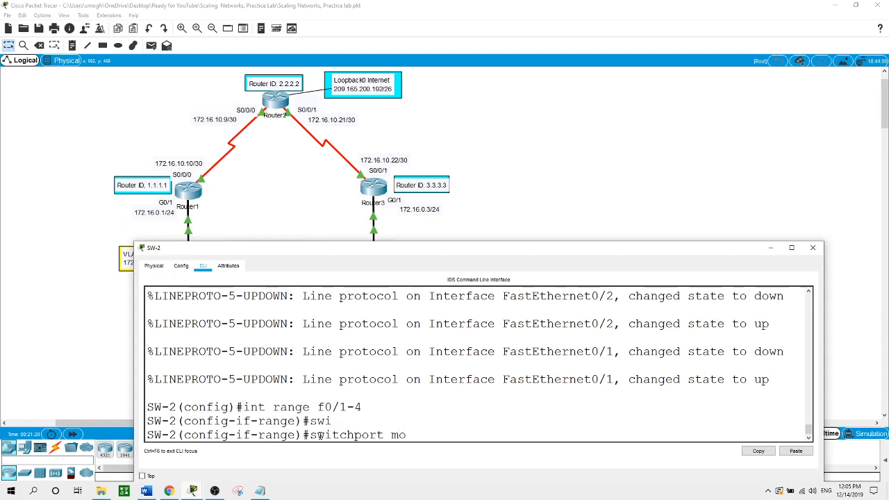
{"action": "key", "text": "Tab"}
{"action": "type", "text": "tr"}
{"action": "key", "text": "Tab"}
{"action": "key", "text": "Return"}
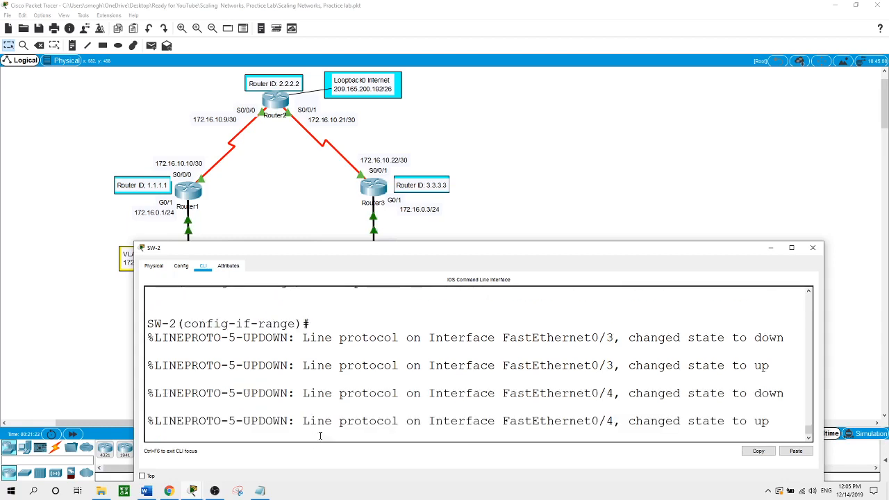
- Set the native VLAN on the f0/1-4 trunks to VLAN 1
{"action": "type", "text": "swi"}
{"action": "key", "text": "Tab"}
{"action": "type", "text": "tr"}
{"action": "key", "text": "Tab"}
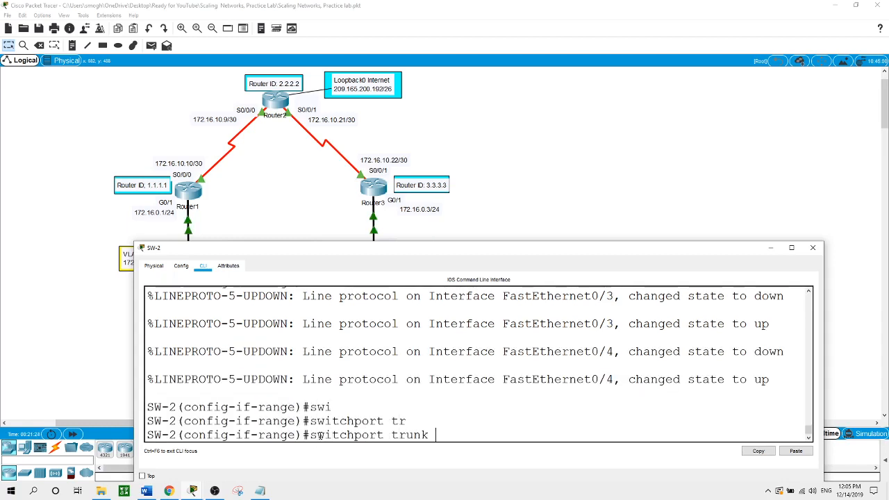
{"action": "type", "text": "n"}
{"action": "key", "text": "Tab"}
{"action": "type", "text": "v"}
{"action": "key", "text": "Tab"}
{"action": "type", "text": "1"}
{"action": "key", "text": "Return"}
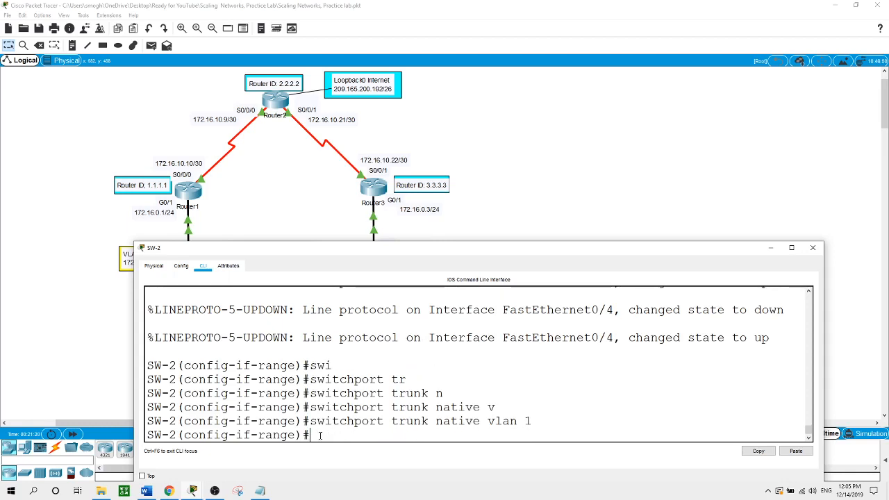
- Exit interface configuration on SW-2 and enter the range command for f0/5-24,g0/1-2
{"action": "left_click", "coordinate": [502, 159]}
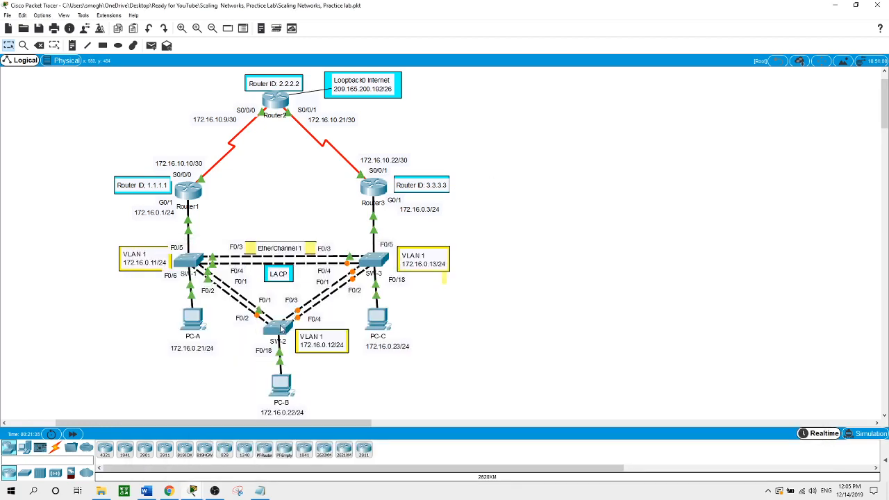
{"action": "left_click", "coordinate": [281, 330]}
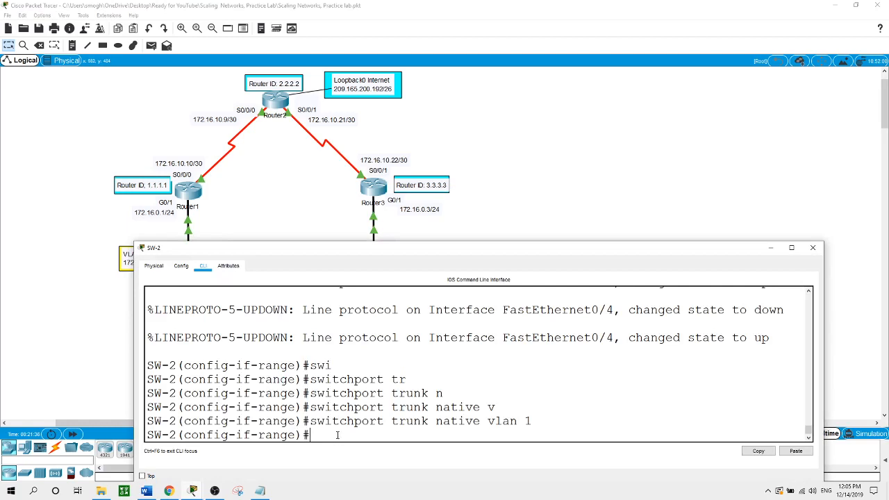
{"action": "type", "text": "exit"}
{"action": "key", "text": "Return"}
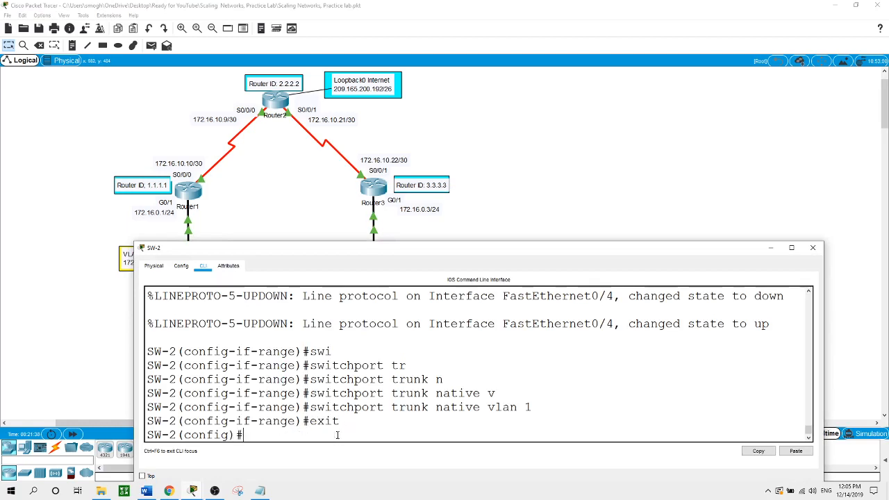
{"action": "type", "text": "int range f0/5-24,g0"}
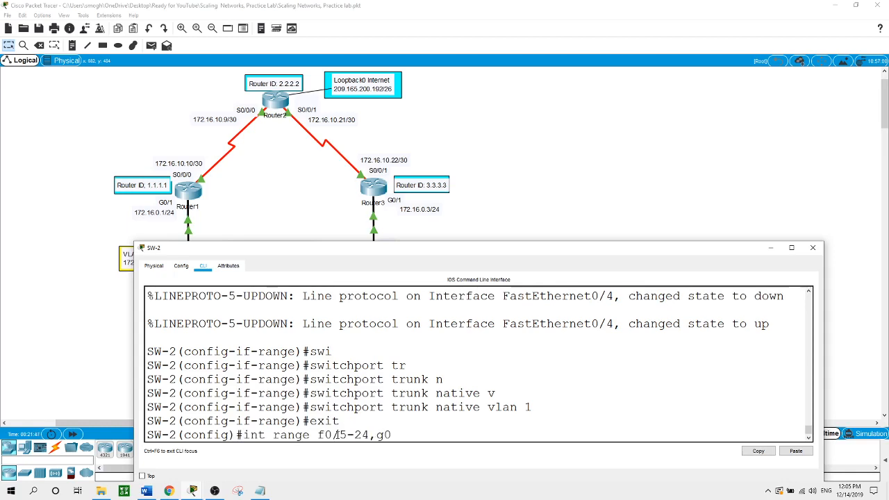
{"action": "type", "text": "/1-2"}
- Make SW-2 ports f0/5-24 and g0/1-2 access ports with switchport mode access
{"action": "key", "text": "Return"}
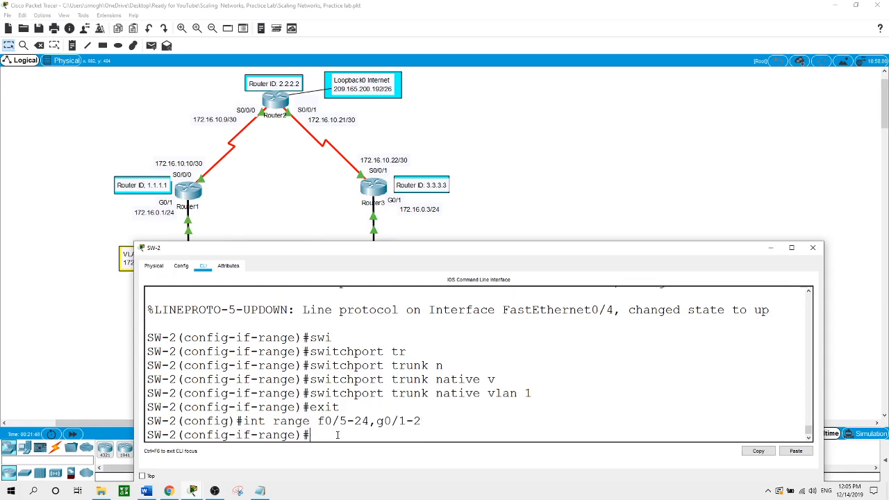
{"action": "type", "text": "swi"}
{"action": "key", "text": "Tab"}
{"action": "type", "text": "mo"}
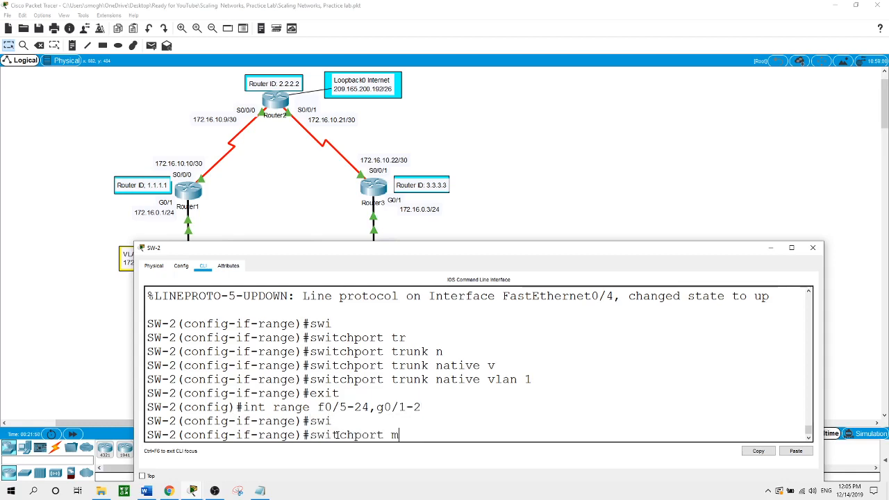
{"action": "key", "text": "Tab"}
{"action": "type", "text": "ac"}
{"action": "key", "text": "Tab"}
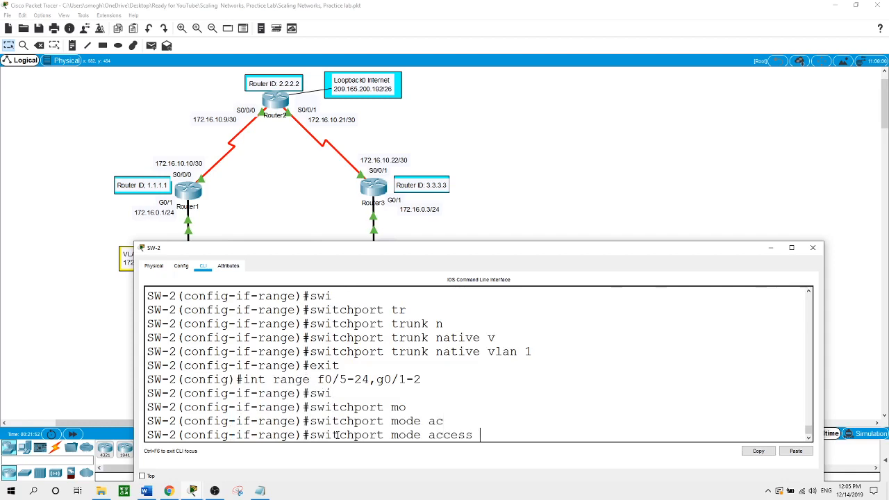
{"action": "key", "text": "Return"}
- Disable trunk negotiation with switchport nonegotiate, exit interface configuration, and return to the topology
{"action": "type", "text": "swi"}
{"action": "key", "text": "Tab"}
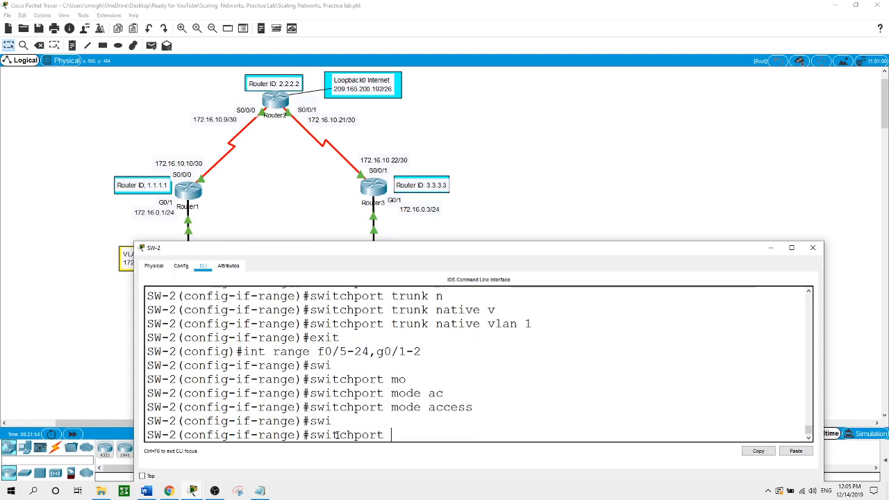
{"action": "type", "text": "no"}
{"action": "key", "text": "Tab"}
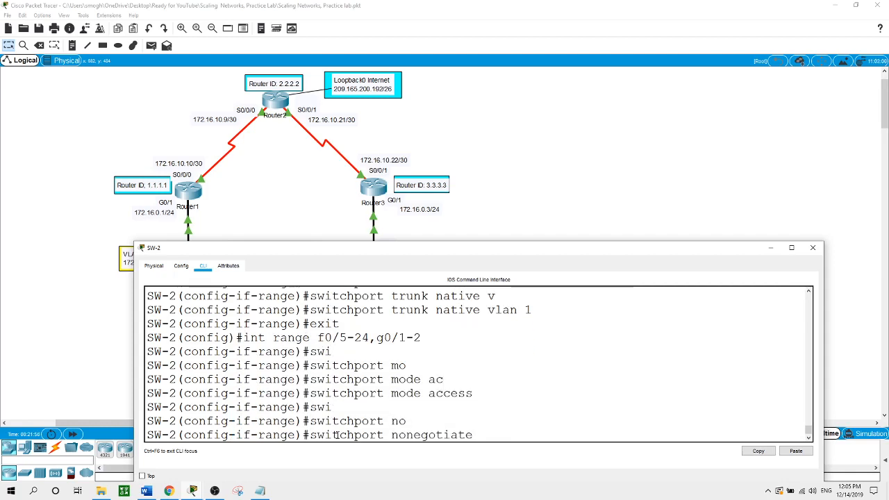
{"action": "key", "text": "Return"}
{"action": "type", "text": "exit"}
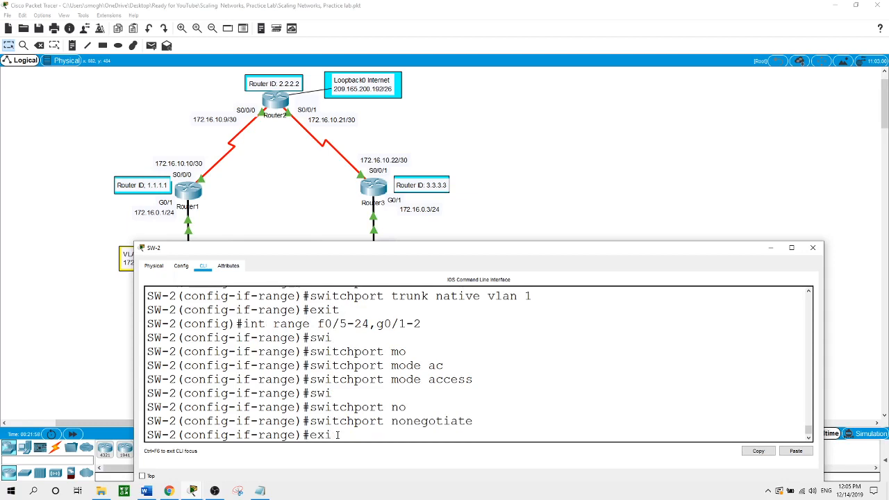
{"action": "key", "text": "Return"}
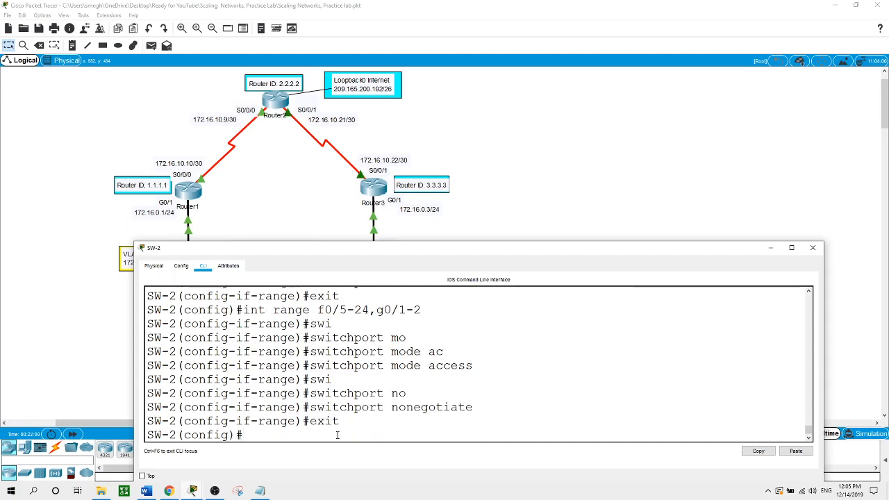
{"action": "left_click", "coordinate": [512, 151]}
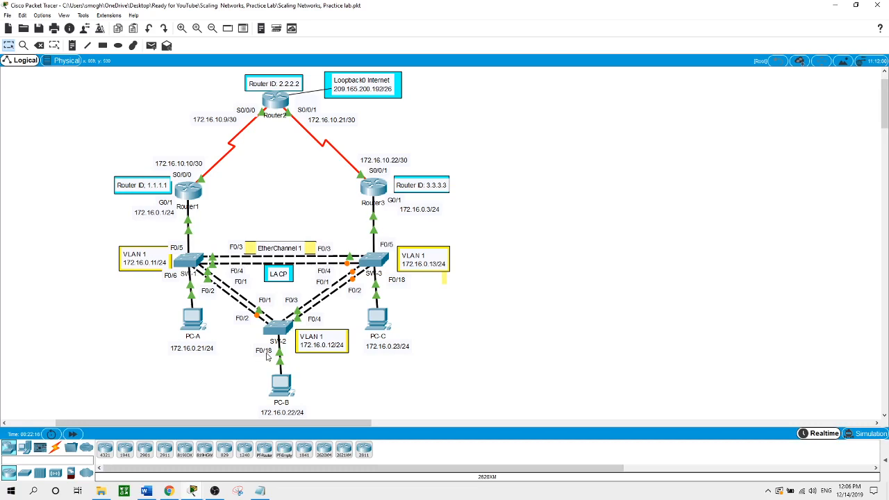
- Shut down SW-2's unused ports F0/5-17, F0/19-24 and G0/1-2, then return to the topology
{"action": "left_click", "coordinate": [277, 333]}
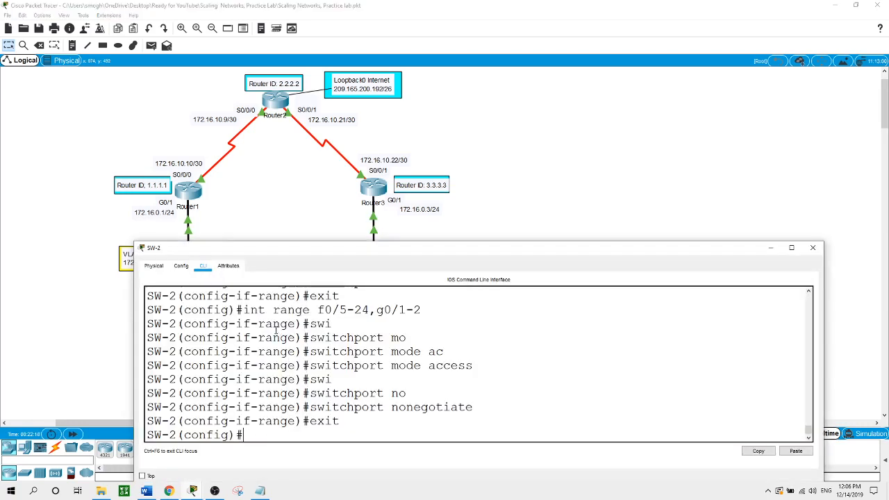
{"action": "type", "text": "int range f0/"}
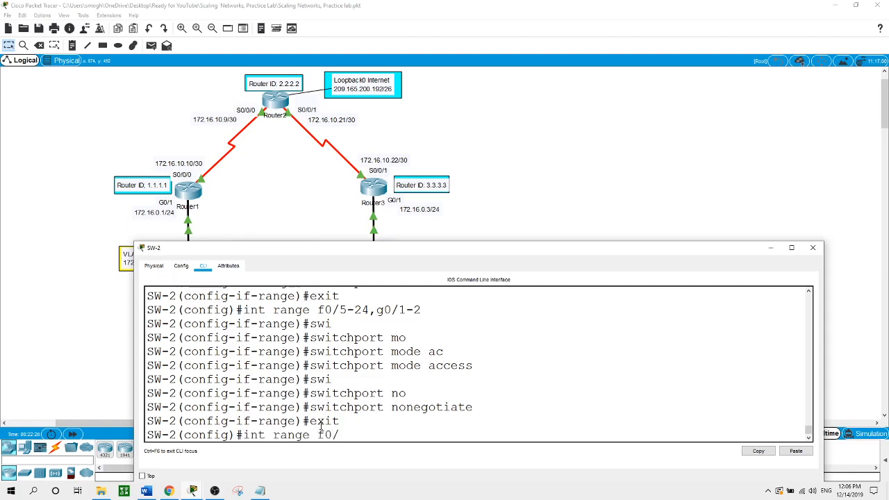
{"action": "type", "text": "5-17,f0/19-24,g0/1-2"}
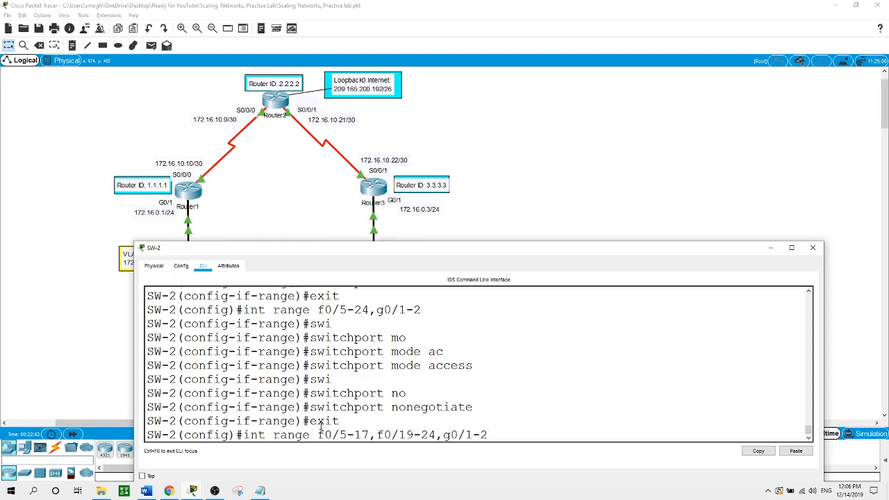
{"action": "key", "text": "Return"}
{"action": "type", "text": "shut"}
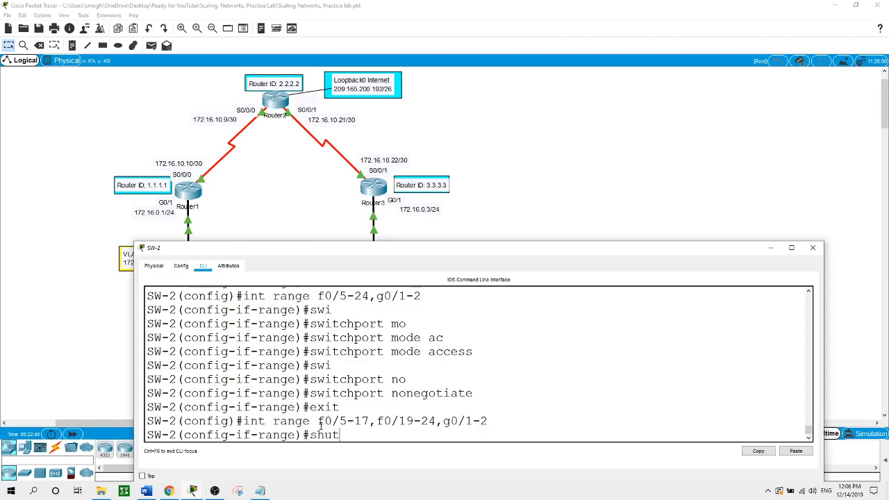
{"action": "key", "text": "Return"}
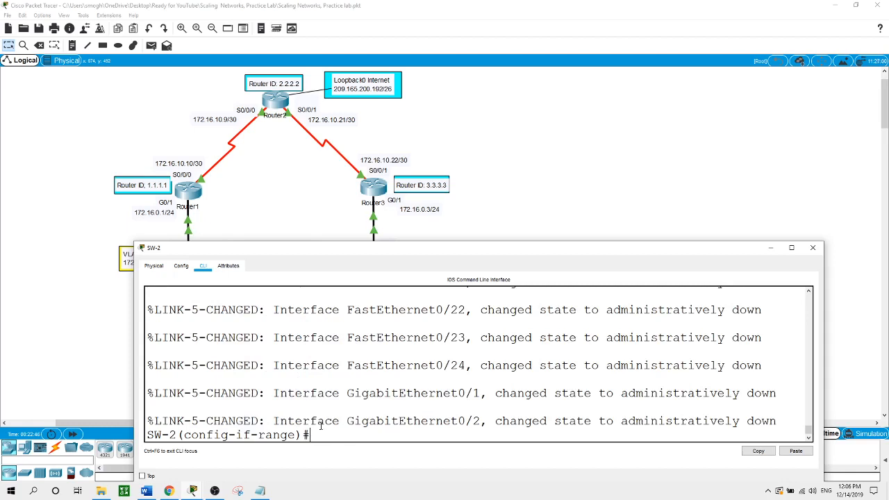
{"action": "left_click", "coordinate": [511, 162]}
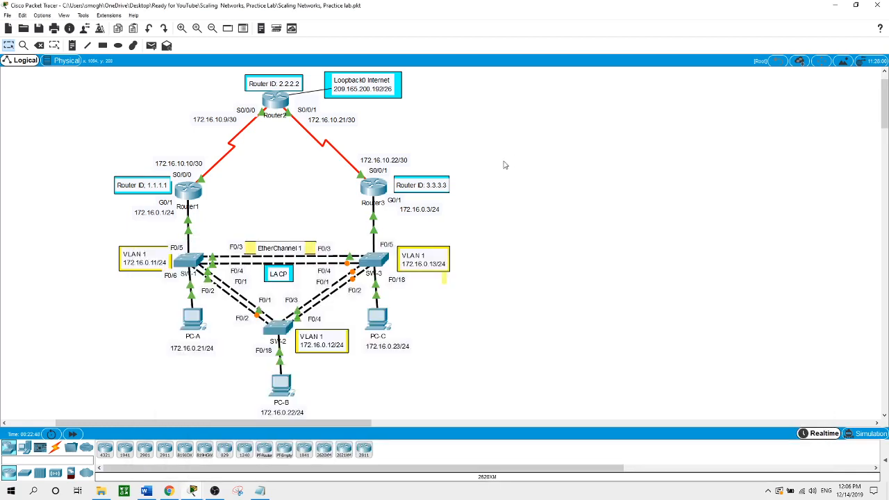
- Open SW-3's command-line window at a fresh configuration prompt
{"action": "left_click", "coordinate": [382, 261]}
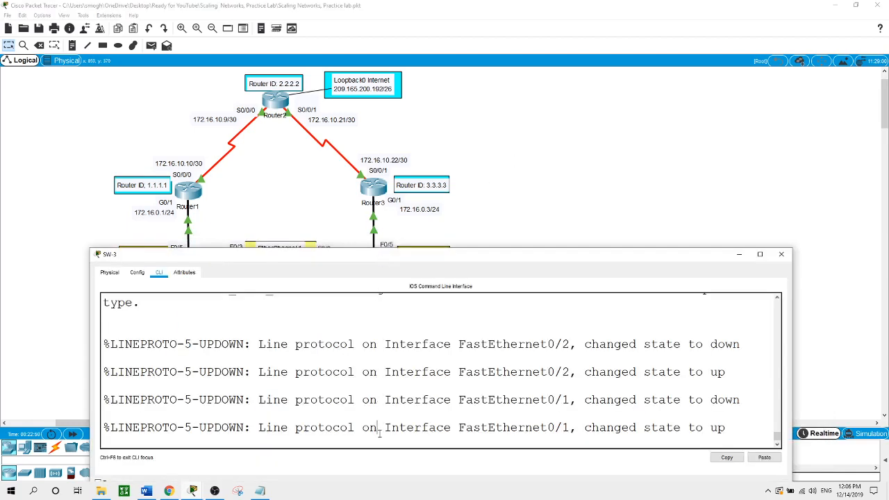
{"action": "key", "text": "Return"}
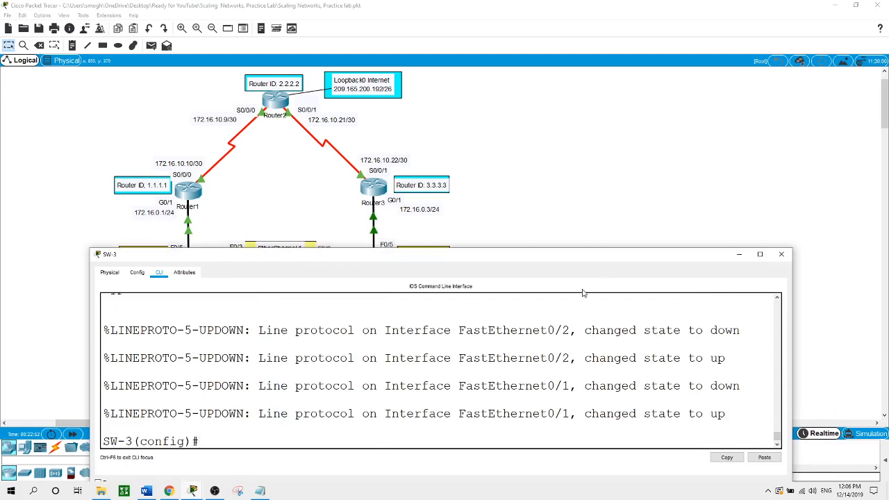
{"action": "left_click", "coordinate": [615, 187]}
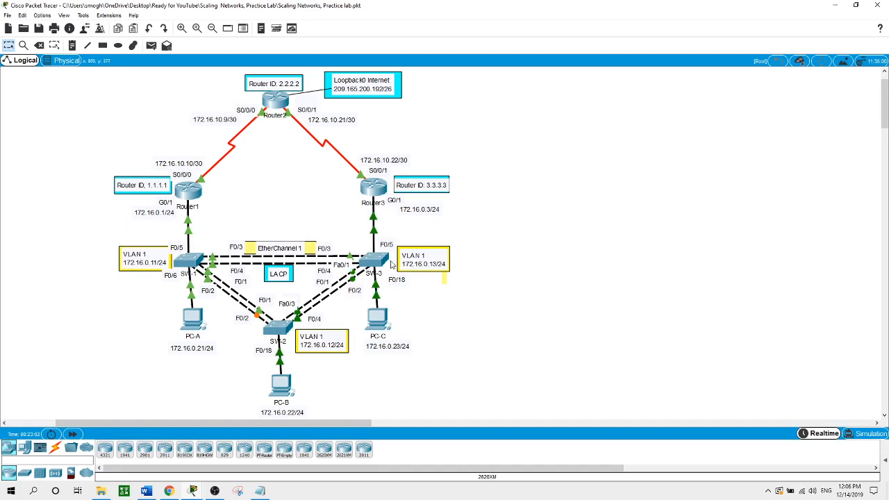
{"action": "mouse_move", "coordinate": [390, 263]}
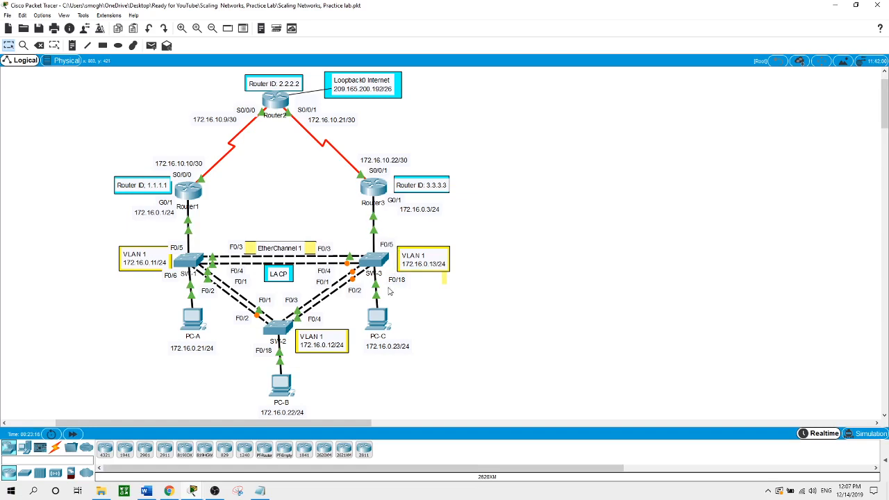
{"action": "left_click", "coordinate": [375, 261]}
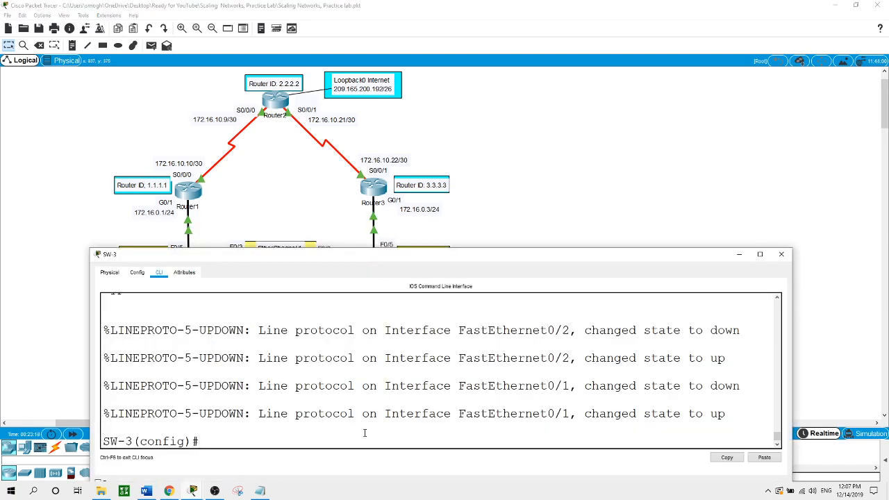
- Make SW-3 ports F0/1-4 trunk ports with switchport mode trunk
{"action": "type", "text": "int range f0/1-4"}
{"action": "key", "text": "Return"}
{"action": "type", "text": "swi"}
{"action": "key", "text": "Tab"}
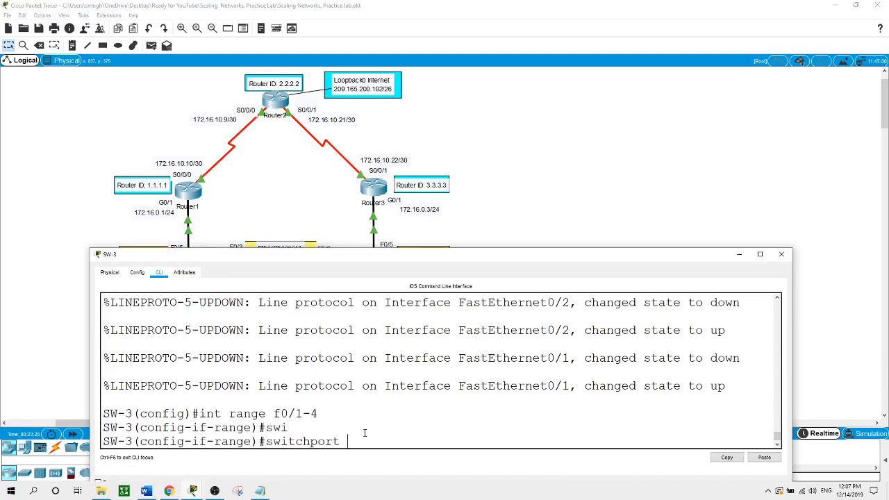
{"action": "type", "text": "mo"}
{"action": "key", "text": "Tab"}
{"action": "type", "text": "tr"}
{"action": "key", "text": "Tab"}
{"action": "key", "text": "Tab"}
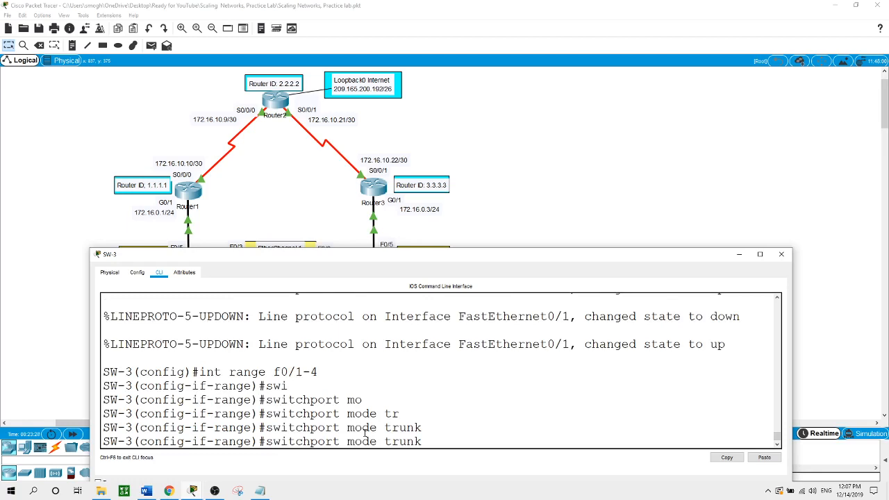
{"action": "key", "text": "Return"}
- Set native VLAN 1 on SW-3's F0/1-4 trunks
{"action": "type", "text": "swi"}
{"action": "key", "text": "Tab"}
{"action": "type", "text": "tr"}
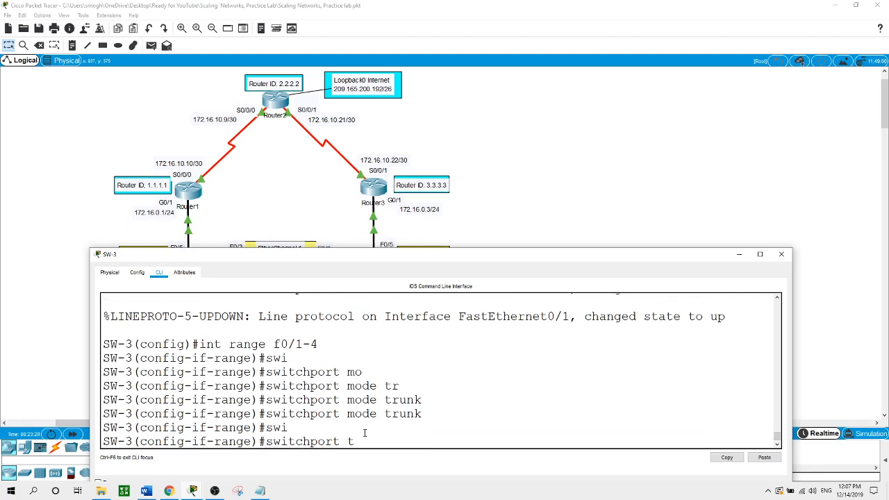
{"action": "key", "text": "Tab"}
{"action": "type", "text": "n"}
{"action": "key", "text": "Tab"}
{"action": "type", "text": "v"}
{"action": "key", "text": "Tab"}
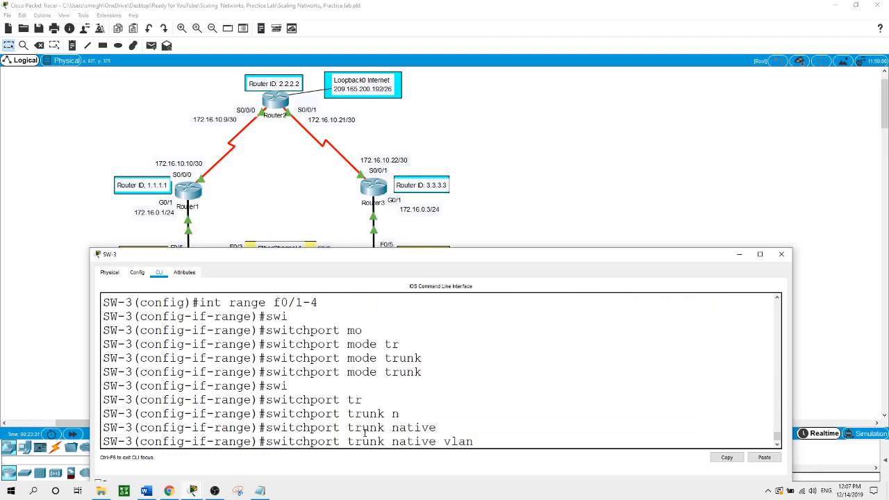
{"action": "type", "text": "1"}
{"action": "key", "text": "Return"}
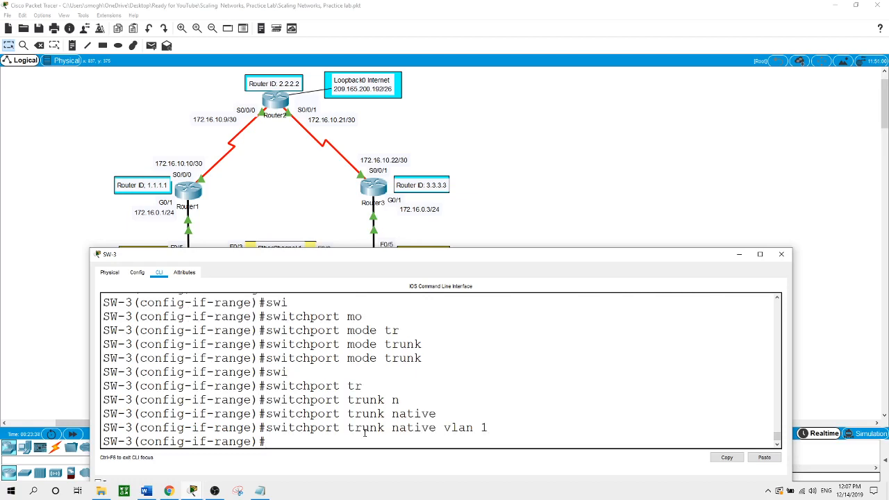
- Exit interface configuration and enter the range command for f0/5-24,g0/1-2
{"action": "type", "text": "exit"}
{"action": "key", "text": "Return"}
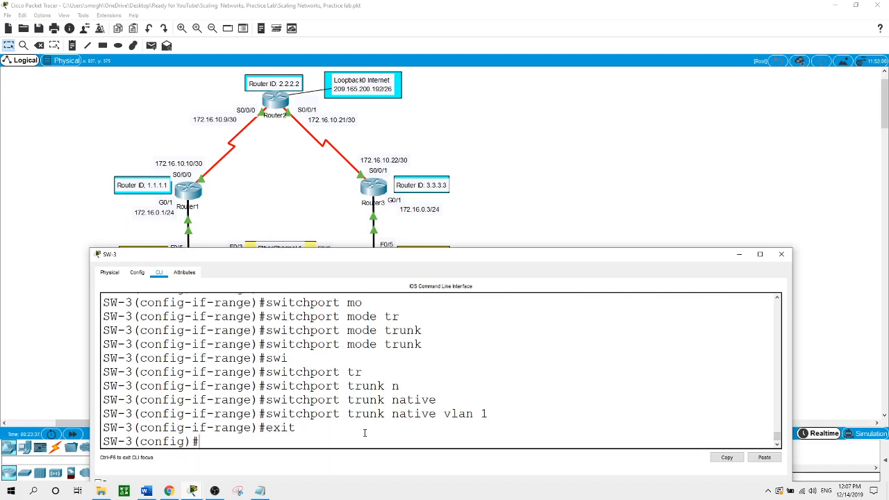
{"action": "type", "text": "int range f0/5-24"}
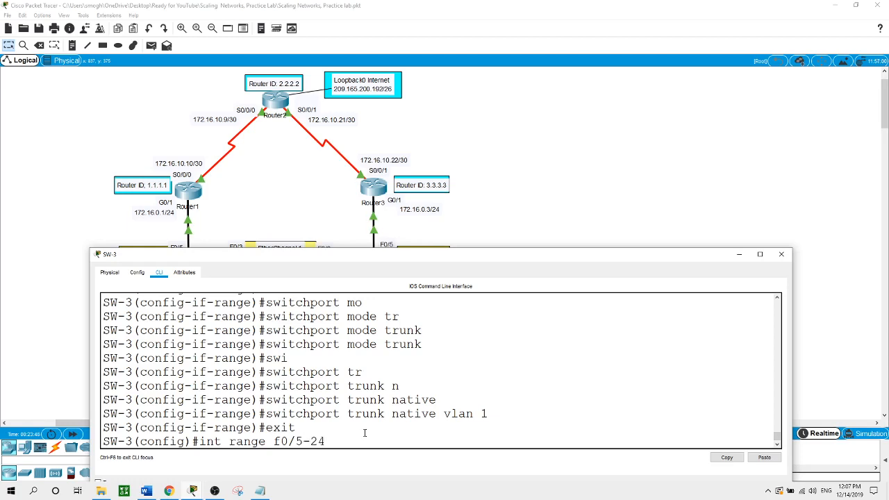
{"action": "type", "text": ",g0/1-2"}
- Make SW-3 ports F0/5-24 and G0/1-2 access ports with switchport mode access
{"action": "key", "text": "Return"}
{"action": "type", "text": "swi"}
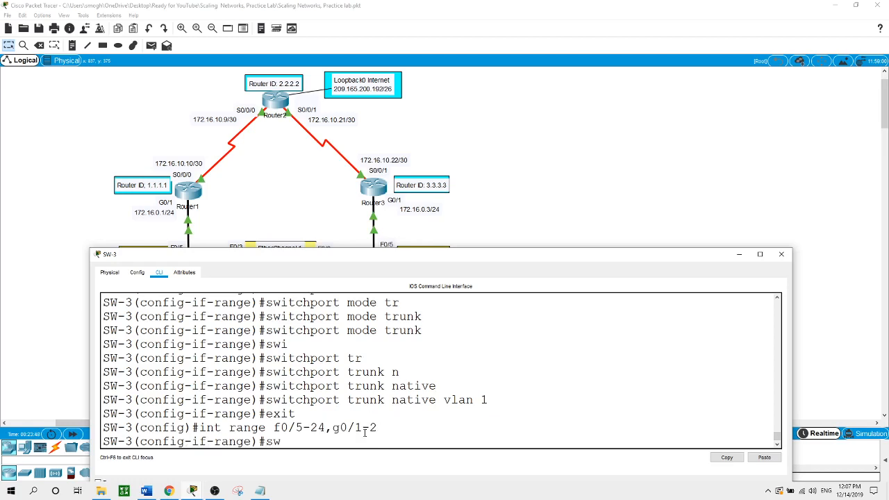
{"action": "key", "text": "Tab"}
{"action": "type", "text": "mo"}
{"action": "key", "text": "Tab"}
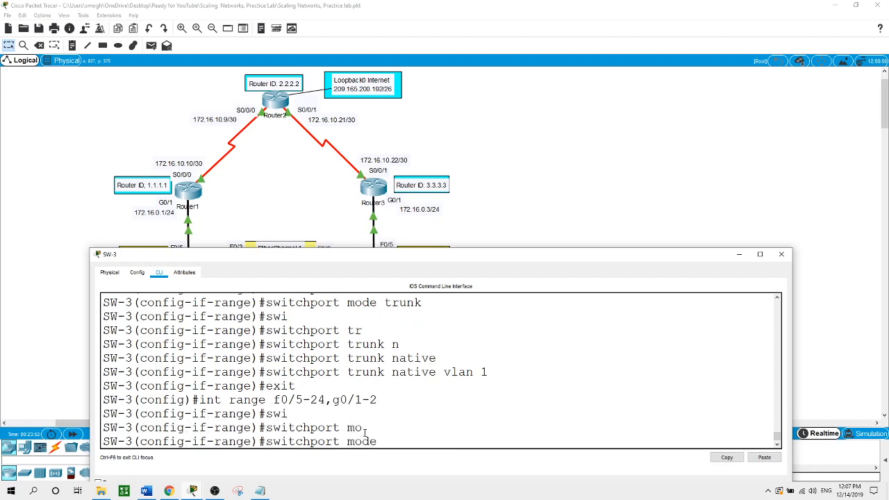
{"action": "type", "text": "ac"}
{"action": "key", "text": "Tab"}
{"action": "key", "text": "Return"}
- Disable trunk negotiation with switchport nonegotiate and exit interface configuration
{"action": "type", "text": "swi"}
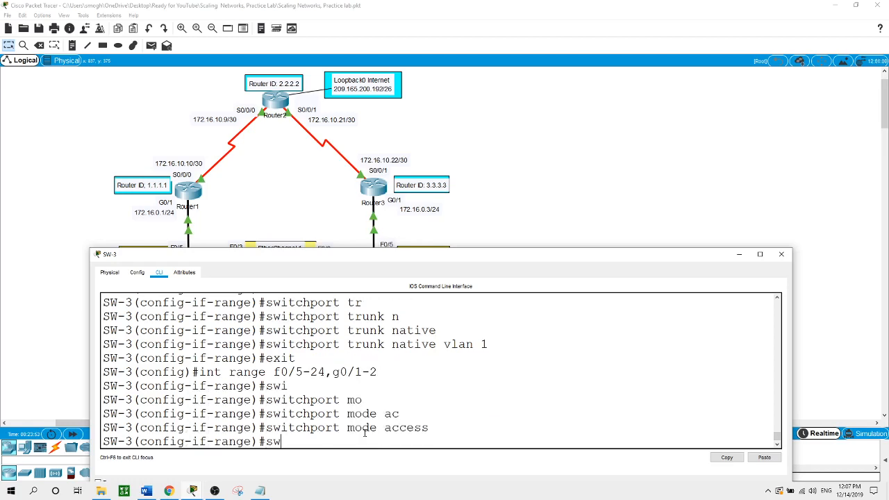
{"action": "key", "text": "Tab"}
{"action": "type", "text": "non"}
{"action": "key", "text": "Tab"}
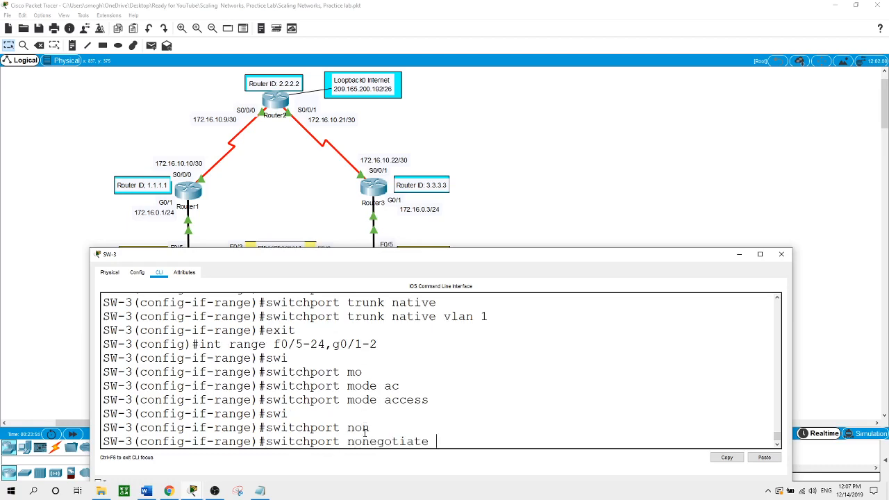
{"action": "key", "text": "Return"}
{"action": "type", "text": "exit"}
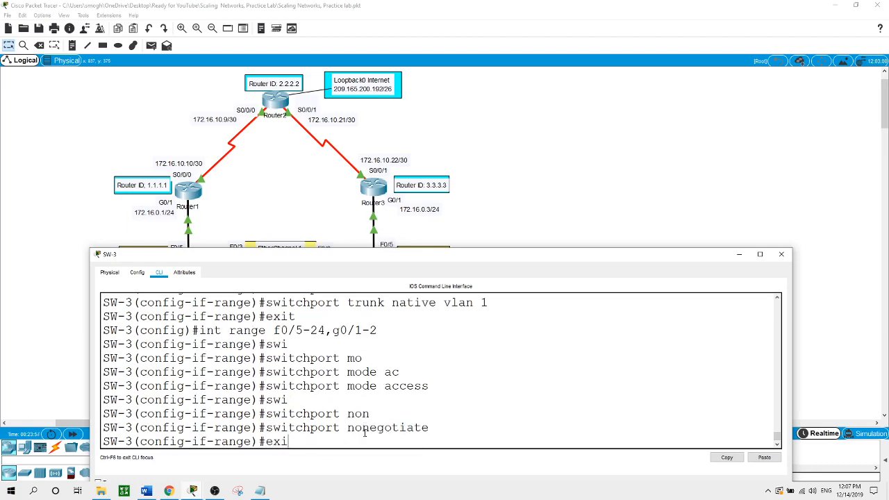
{"action": "key", "text": "Return"}
- Shut down SW-3's unused ports F0/6-17, F0/19-24 and G0/1-2
{"action": "type", "text": "int range f"}
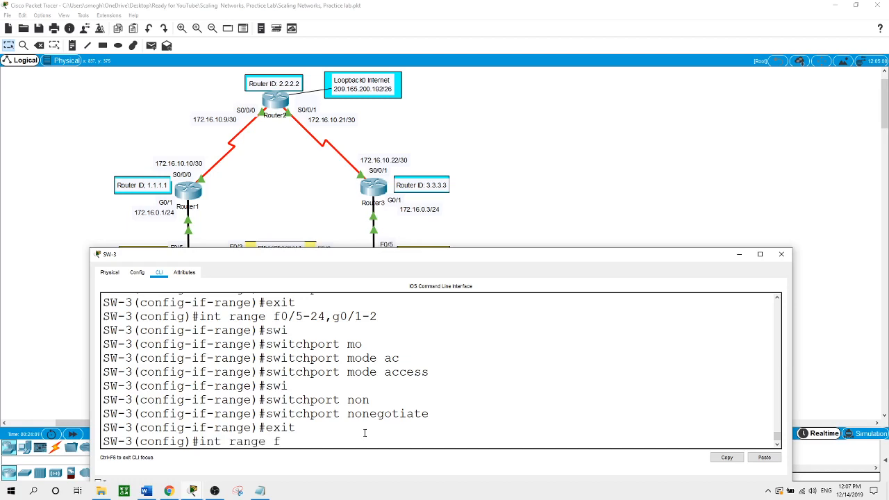
{"action": "type", "text": "0/6-17,g"}
{"action": "key", "text": "BackSpace"}
{"action": "type", "text": "f0/19-24,g0/1-2"}
{"action": "key", "text": "Return"}
{"action": "type", "text": "shut"}
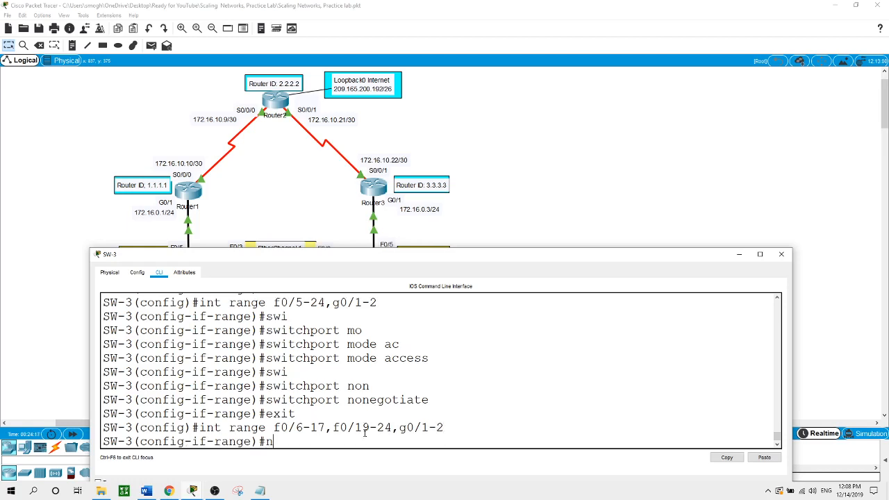
{"action": "key", "text": "Return"}
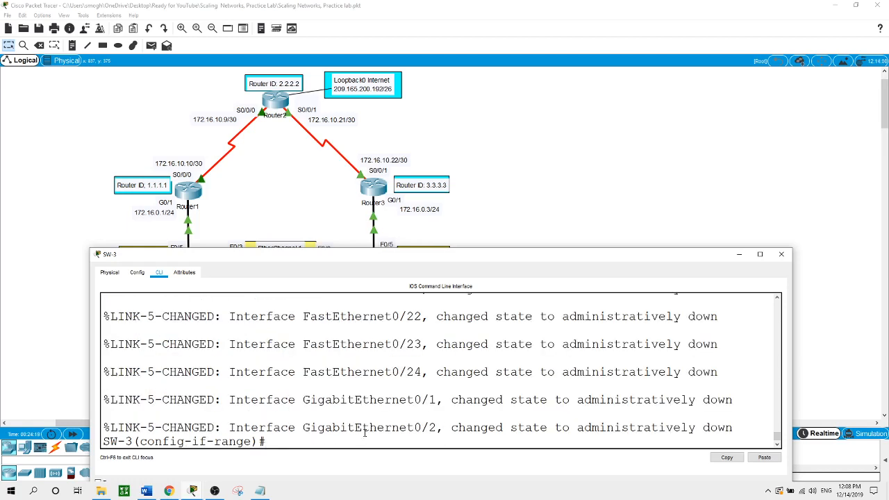
{"action": "key", "text": "Return"}
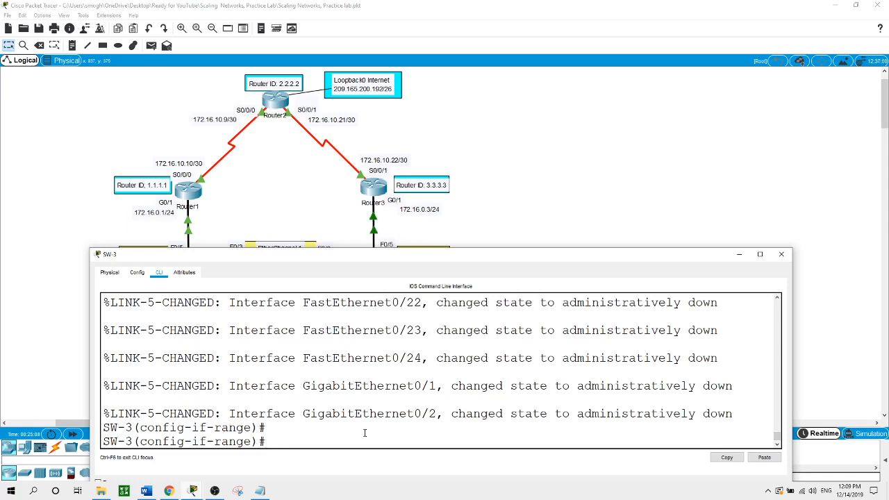
- Return to the full network topology showing SW-1, SW-2 and SW-3
{"action": "left_click", "coordinate": [629, 164]}
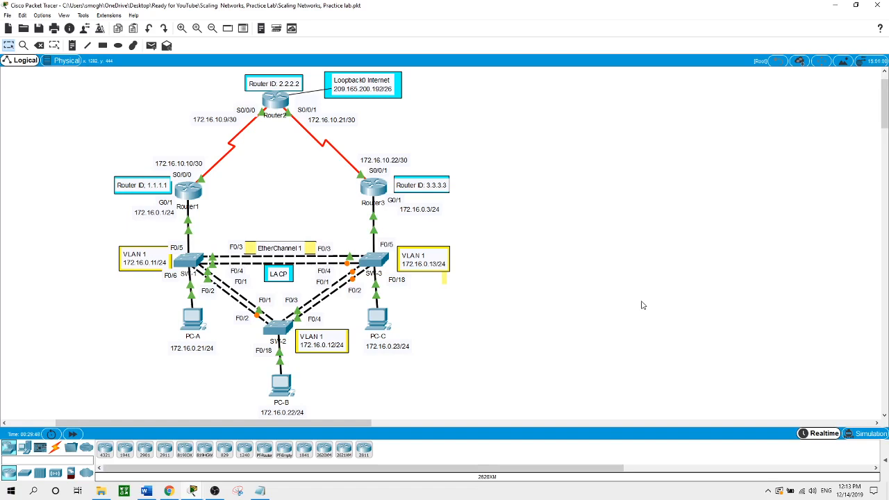
- Set SW-1's spanning tree mode to rapid-pvst
{"action": "left_click", "coordinate": [189, 261]}
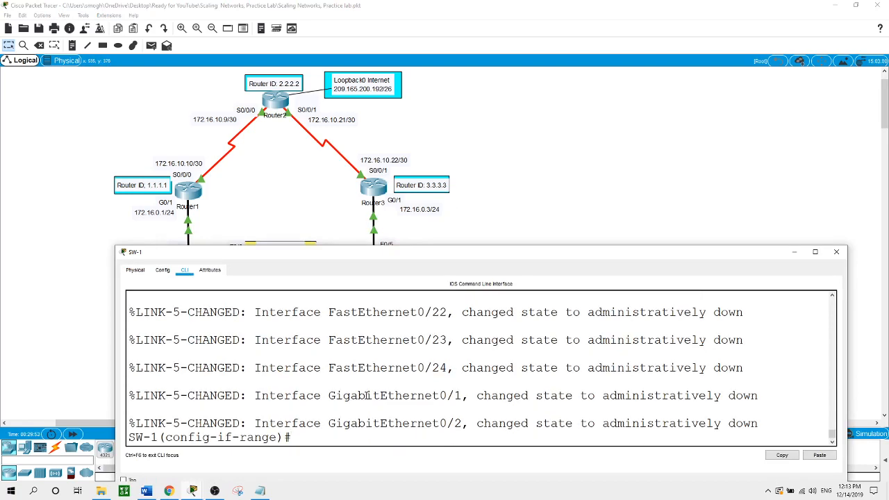
{"action": "type", "text": "exit"}
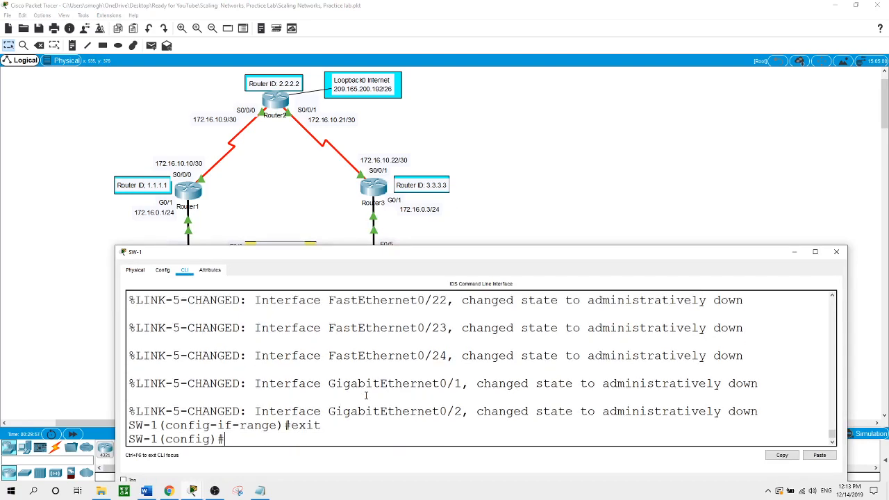
{"action": "type", "text": "span"}
{"action": "key", "text": "Tab"}
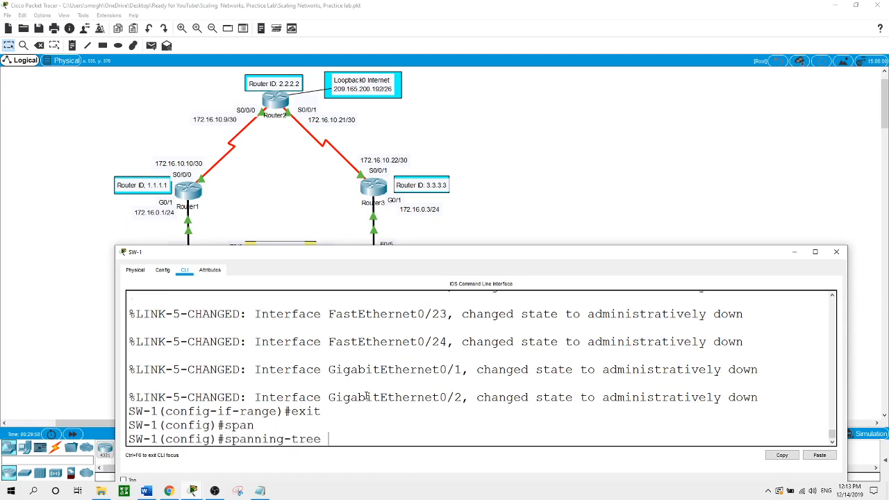
{"action": "type", "text": "mo"}
{"action": "key", "text": "Tab"}
{"action": "type", "text": "r"}
{"action": "key", "text": "Tab"}
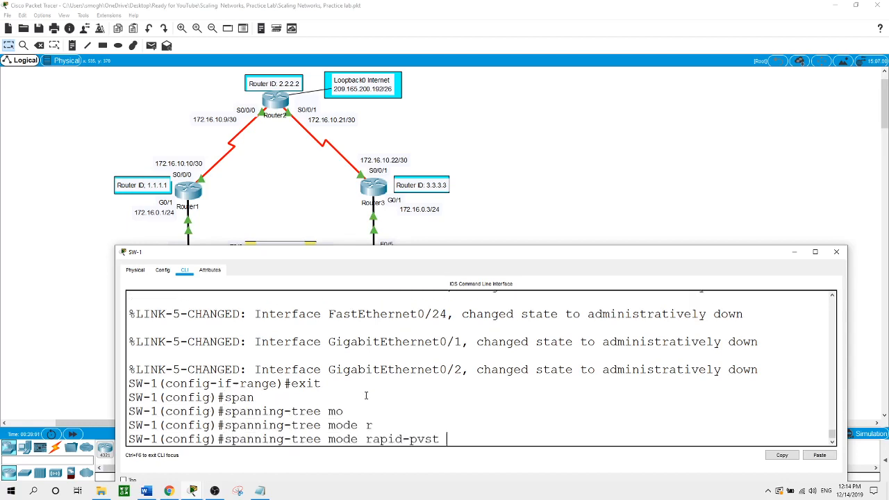
{"action": "key", "text": "Return"}
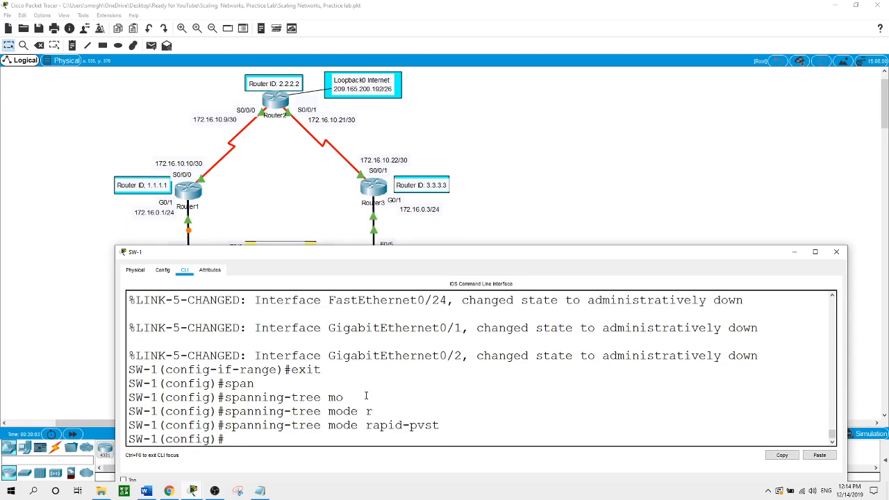
- Make SW-1 the primary root bridge for VLAN 1, then enter int f0/6
{"action": "type", "text": "span"}
{"action": "key", "text": "Tab"}
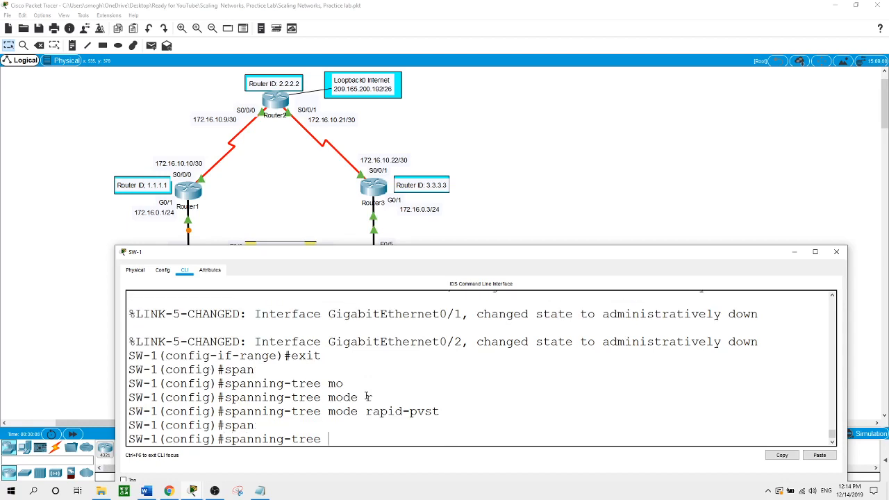
{"action": "type", "text": "vl"}
{"action": "key", "text": "Tab"}
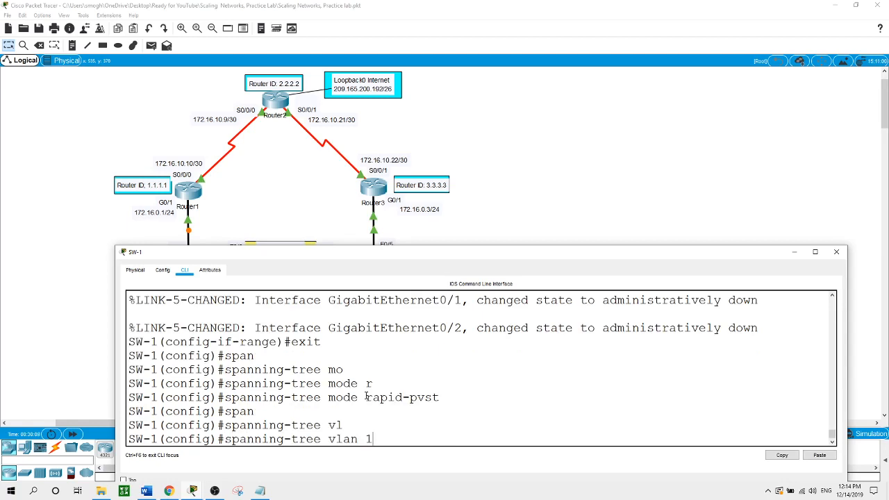
{"action": "type", "text": "1 ro"}
{"action": "key", "text": "Tab"}
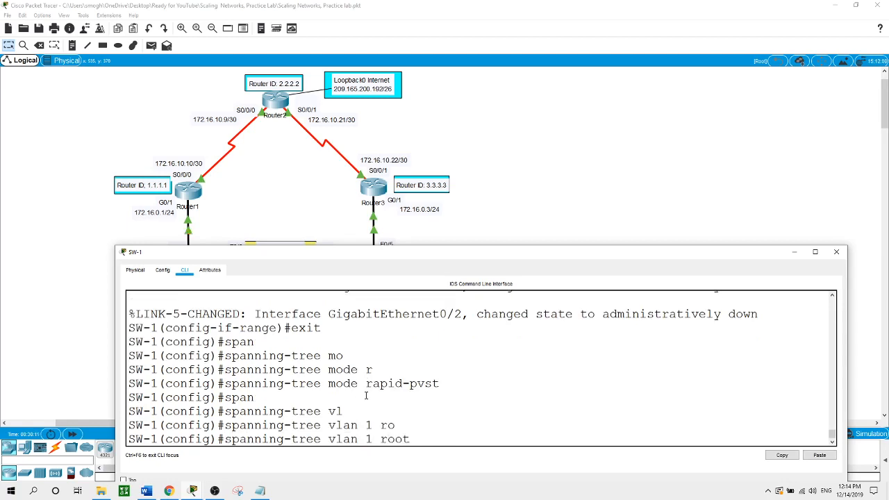
{"action": "type", "text": "pr"}
{"action": "key", "text": "Tab"}
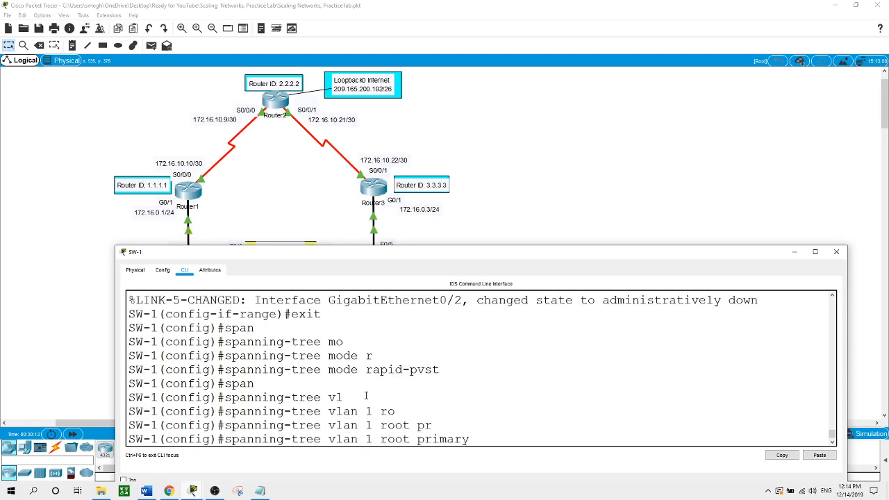
{"action": "key", "text": "Return"}
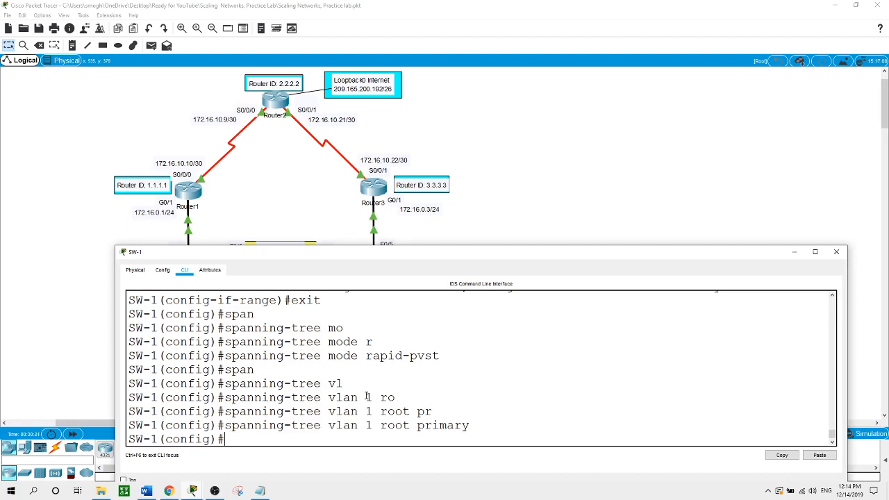
{"action": "type", "text": "int f0/6"}
- Enable spanning-tree PortFast on SW-1's FastEthernet0/6
{"action": "key", "text": "Return"}
{"action": "type", "text": "spann"}
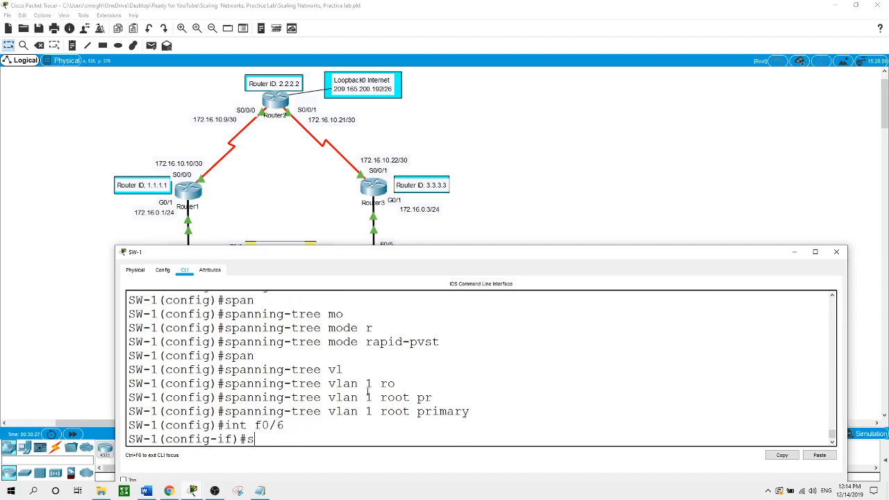
{"action": "key", "text": "Tab"}
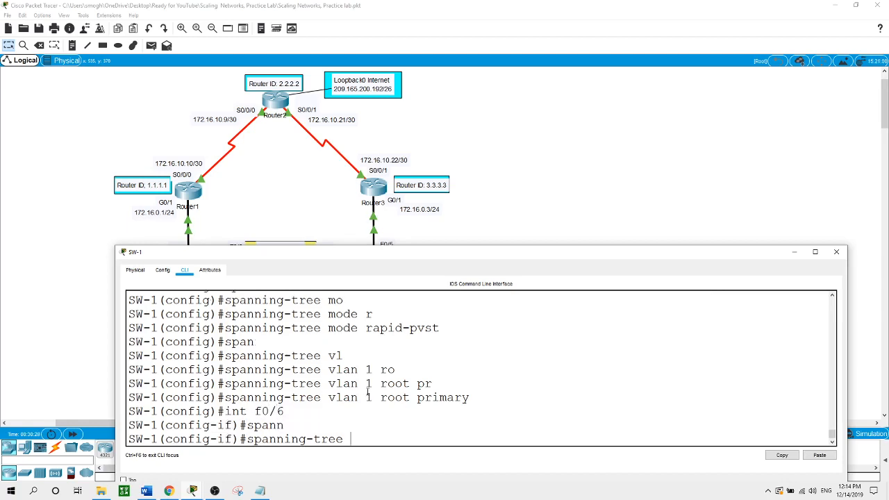
{"action": "type", "text": "p"}
{"action": "key", "text": "Tab"}
{"action": "key", "text": "Return"}
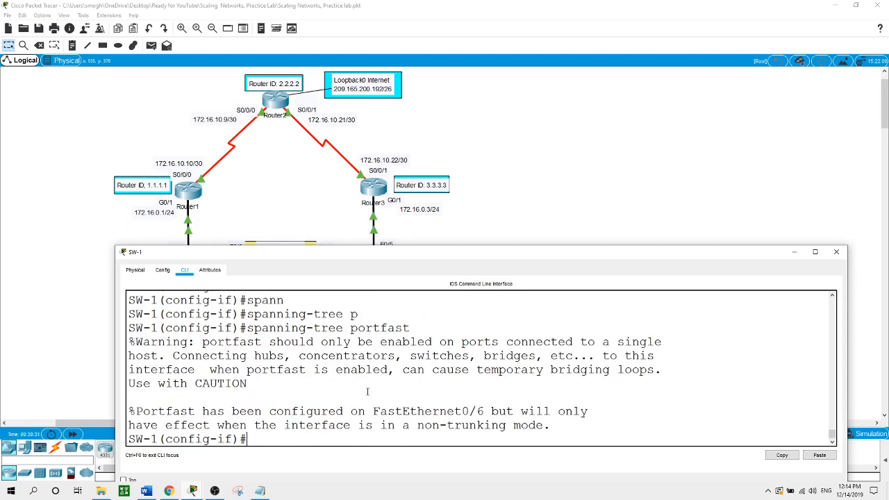
- Enable BPDU Guard on FastEthernet0/6 and return to the topology
{"action": "type", "text": "spann"}
{"action": "key", "text": "Tab"}
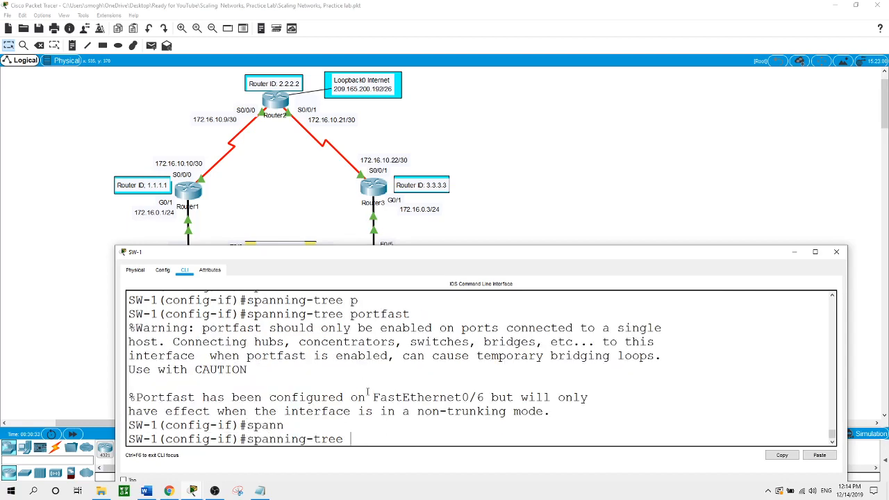
{"action": "type", "text": "bp"}
{"action": "key", "text": "Tab"}
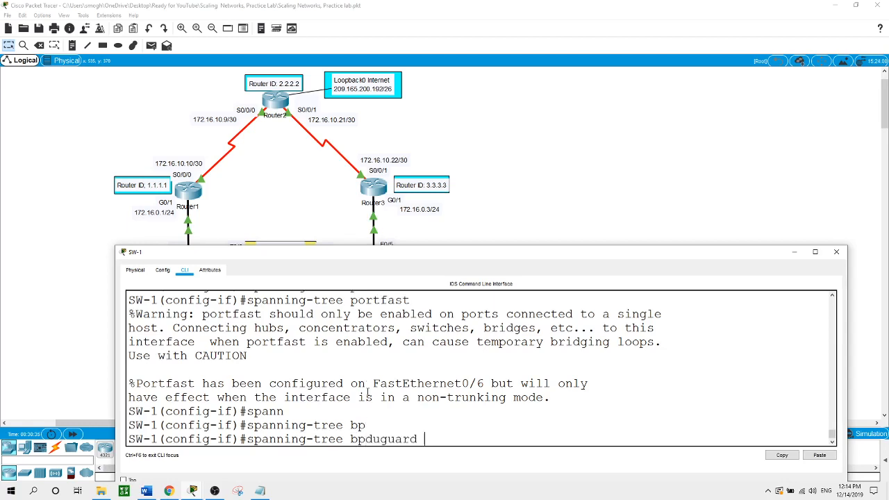
{"action": "type", "text": "en"}
{"action": "key", "text": "Tab"}
{"action": "key", "text": "Return"}
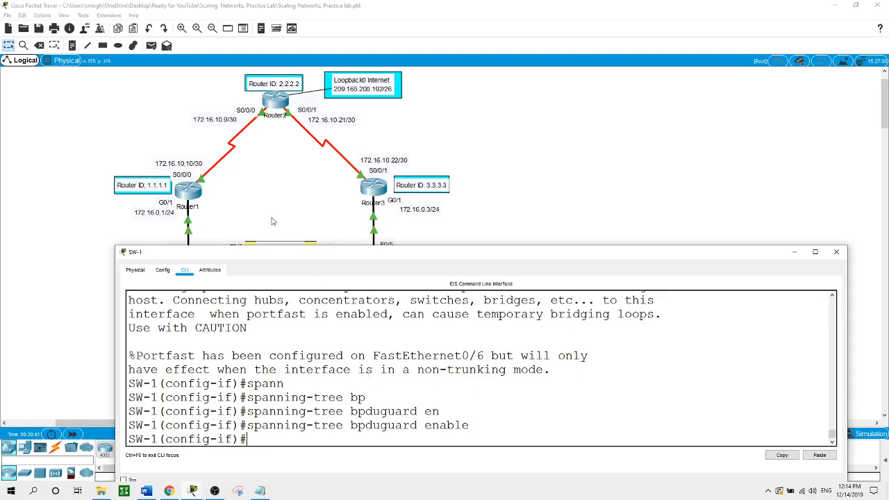
{"action": "left_click", "coordinate": [276, 194]}
- Set SW-2's spanning tree mode to rapid-pvst
{"action": "left_click", "coordinate": [286, 326]}
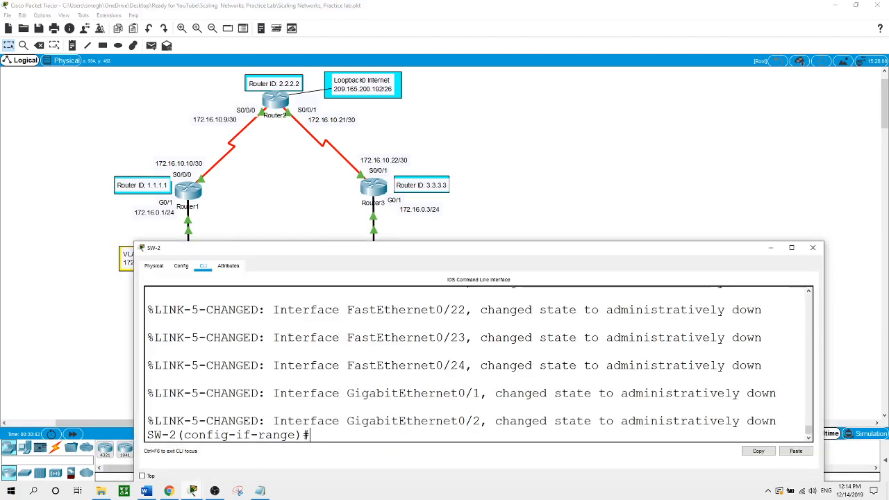
{"action": "type", "text": "exit"}
{"action": "key", "text": "Return"}
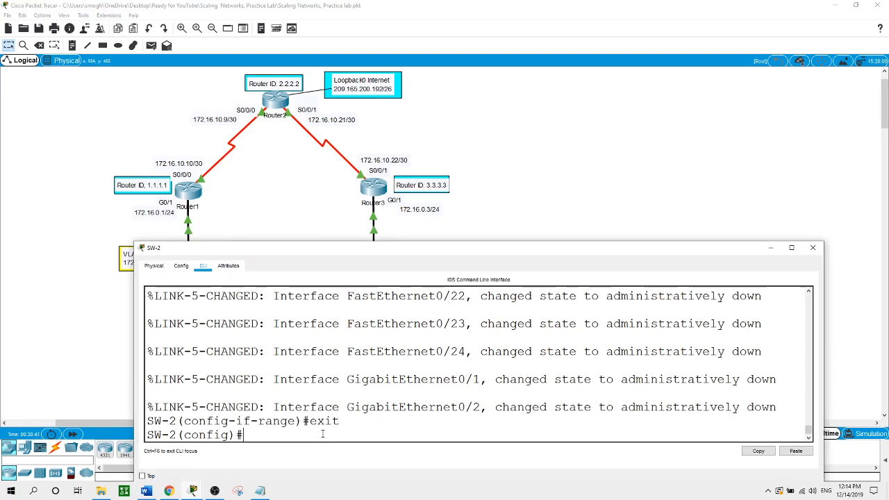
{"action": "type", "text": "span"}
{"action": "key", "text": "Tab"}
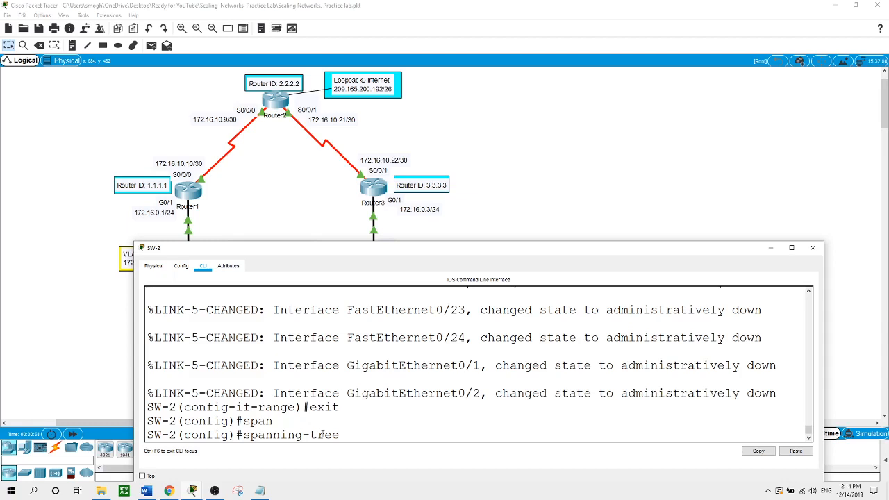
{"action": "type", "text": "mo"}
{"action": "key", "text": "Tab"}
{"action": "type", "text": "r"}
{"action": "key", "text": "Tab"}
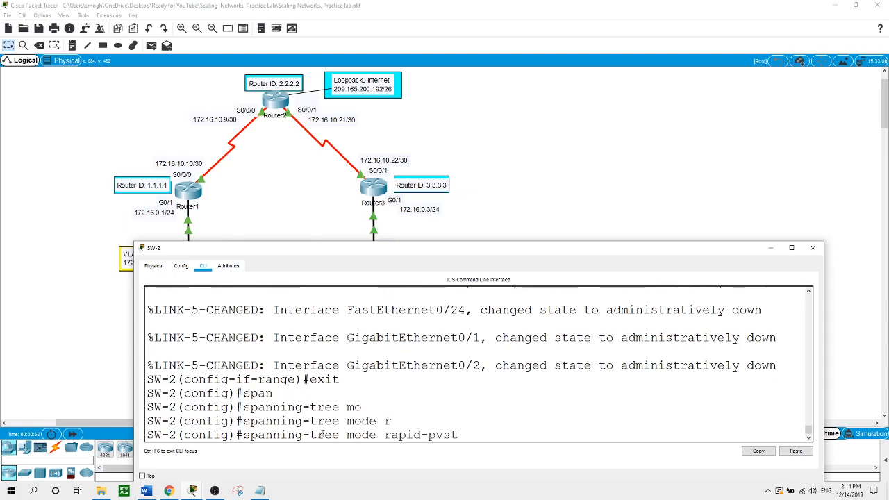
{"action": "key", "text": "Return"}
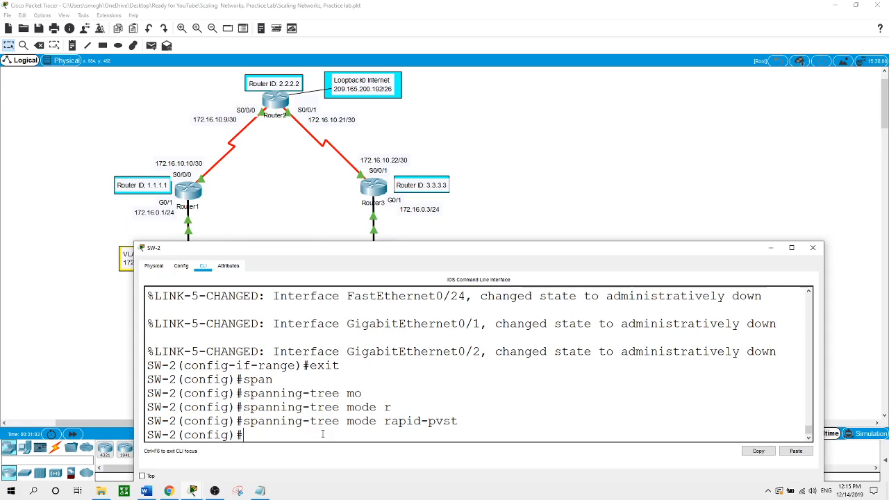
- Enable spanning-tree PortFast on SW-2's FastEthernet0/18
{"action": "type", "text": "int f0/18"}
{"action": "key", "text": "Return"}
{"action": "type", "text": "spann"}
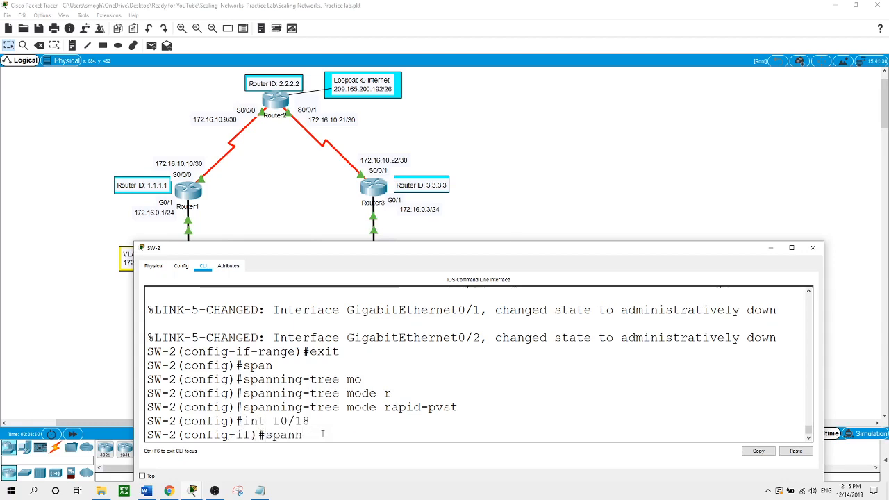
{"action": "key", "text": "Tab"}
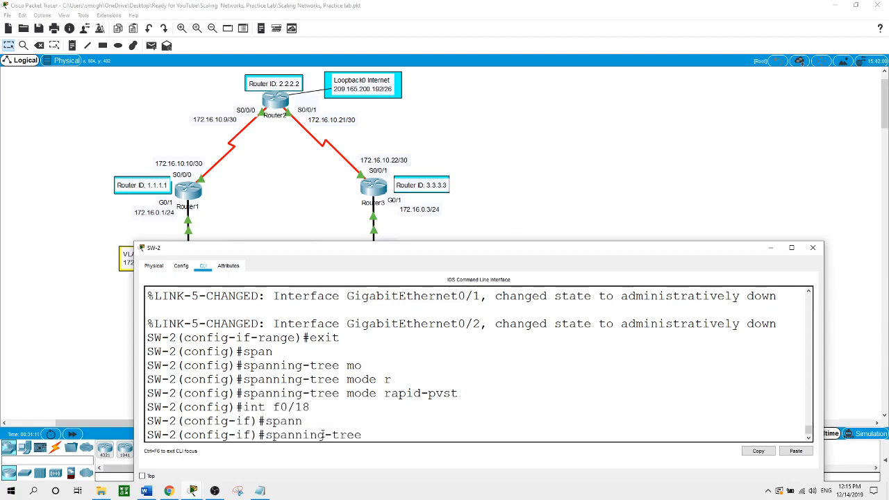
{"action": "type", "text": "po"}
{"action": "key", "text": "Tab"}
{"action": "key", "text": "Return"}
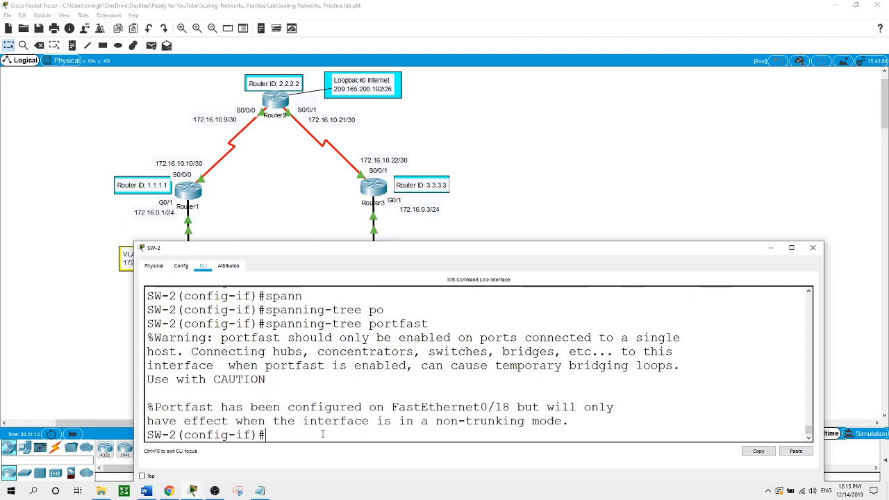
- Enable BPDU Guard on SW-2's FastEthernet0/18
{"action": "type", "text": "span"}
{"action": "key", "text": "Tab"}
{"action": "type", "text": "bp"}
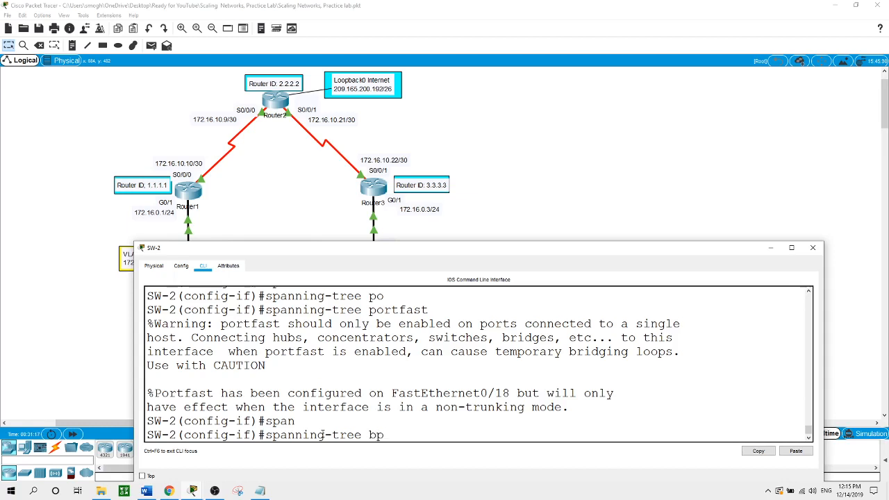
{"action": "key", "text": "Tab"}
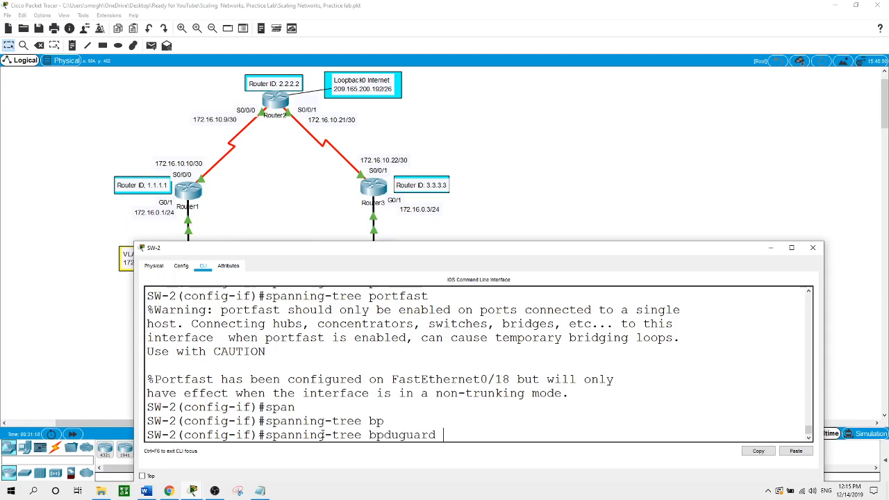
{"action": "type", "text": "en"}
{"action": "key", "text": "Tab"}
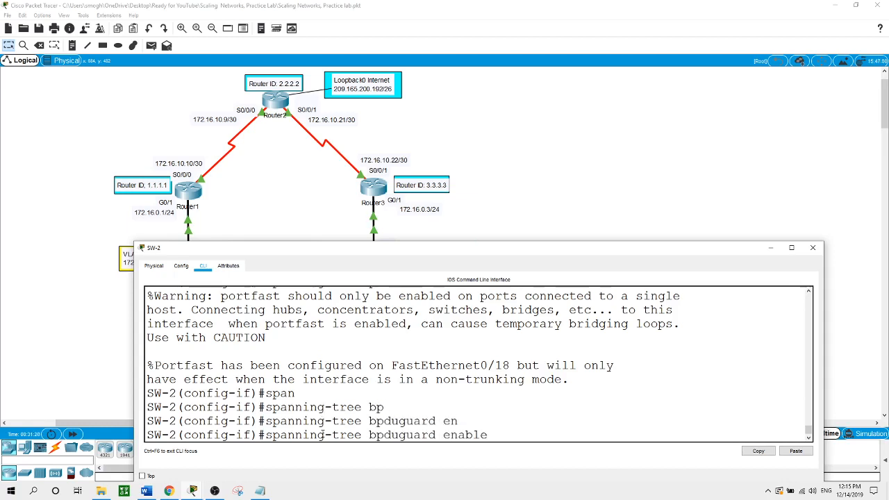
{"action": "key", "text": "Return"}
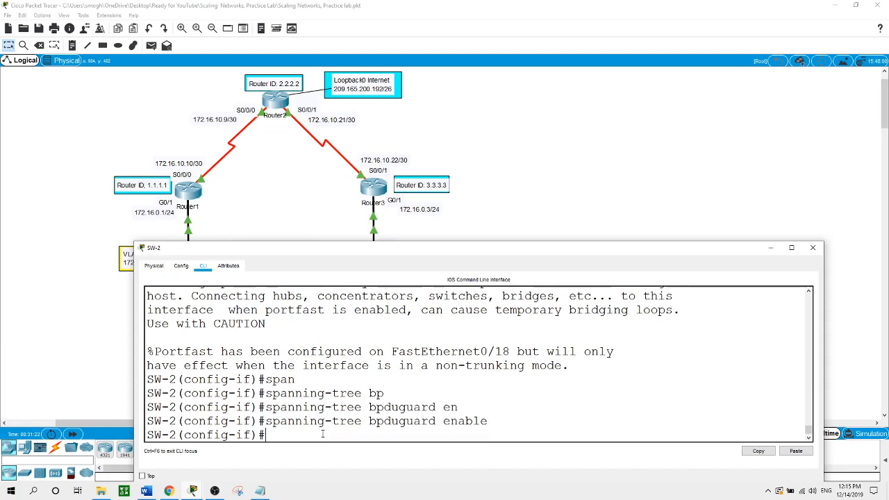
- On SW-3, leave interface-range config and set spanning-tree mode to rapid-pvst
{"action": "left_click", "coordinate": [508, 176]}
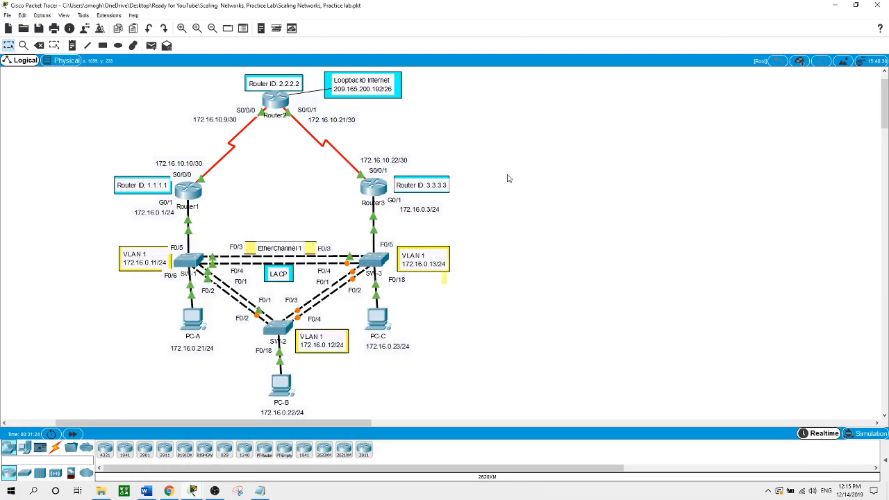
{"action": "left_click", "coordinate": [375, 260]}
{"action": "type", "text": "ex"}
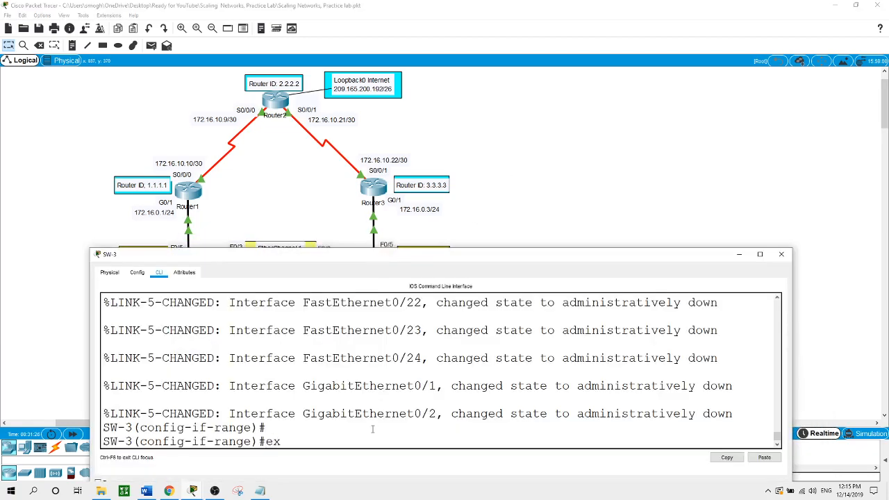
{"action": "type", "text": "it"}
{"action": "key", "text": "Return"}
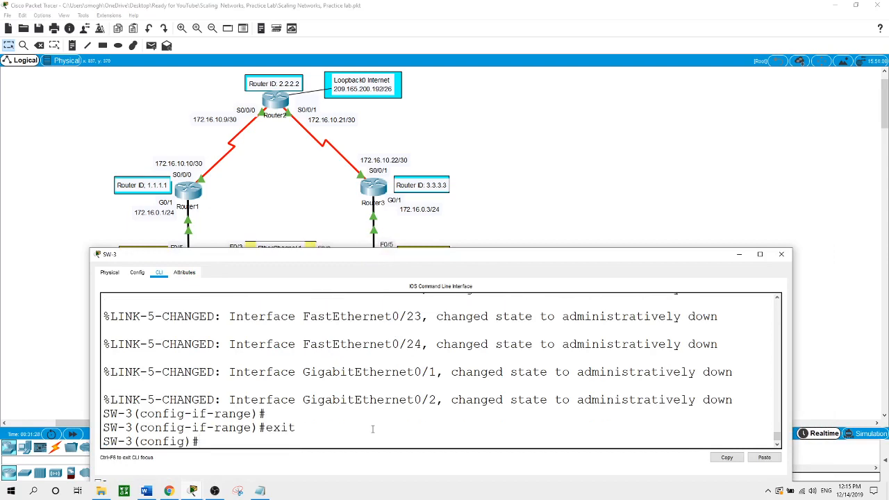
{"action": "type", "text": "span"}
{"action": "key", "text": "Tab"}
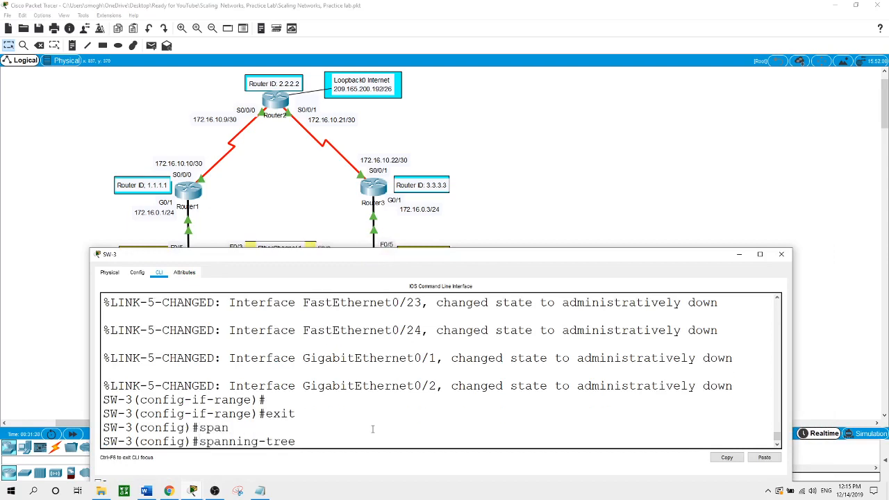
{"action": "type", "text": "mo"}
{"action": "key", "text": "Tab"}
{"action": "type", "text": "r"}
{"action": "key", "text": "Tab"}
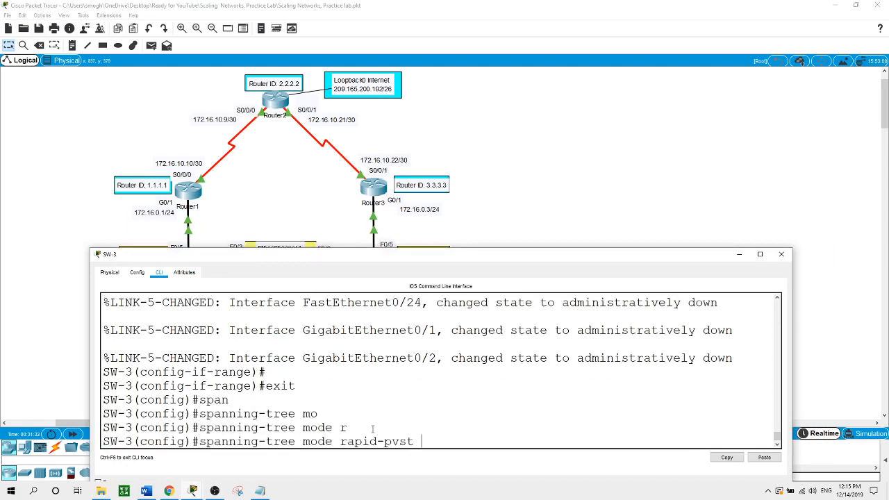
{"action": "key", "text": "Return"}
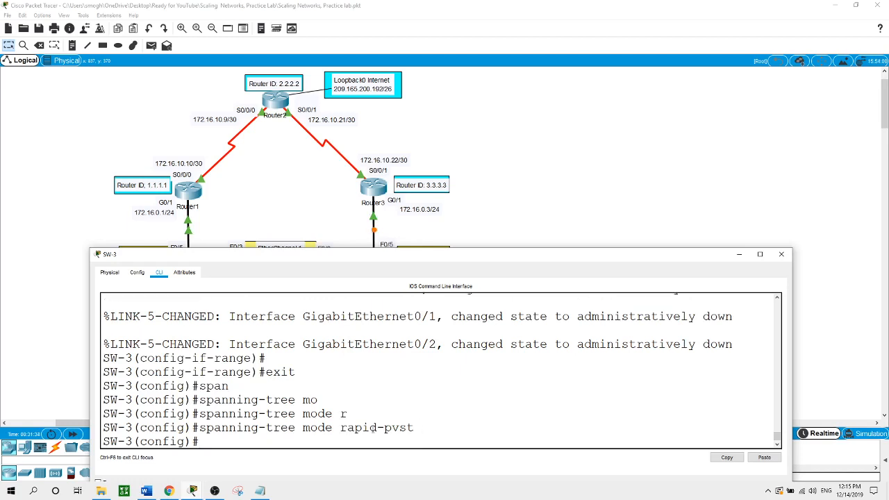
- Make SW-3 the secondary root bridge for VLAN 1
{"action": "type", "text": "span"}
{"action": "key", "text": "Tab"}
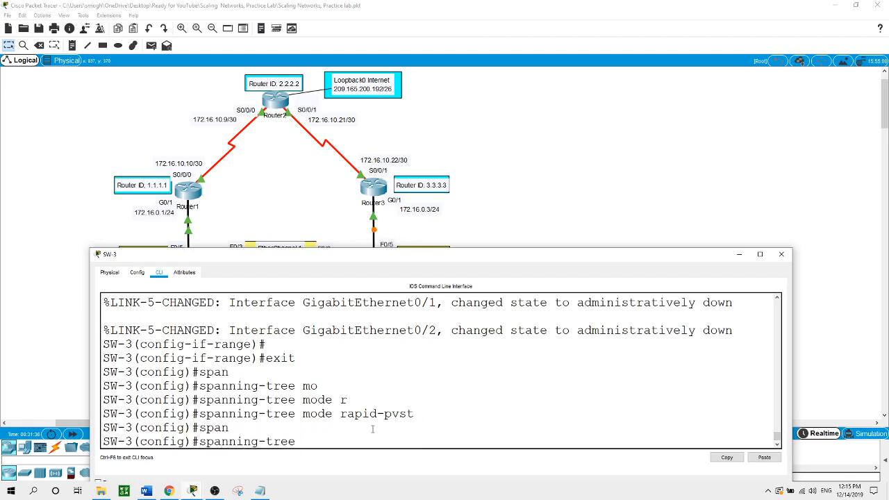
{"action": "type", "text": "vl"}
{"action": "key", "text": "Tab"}
{"action": "type", "text": "1"}
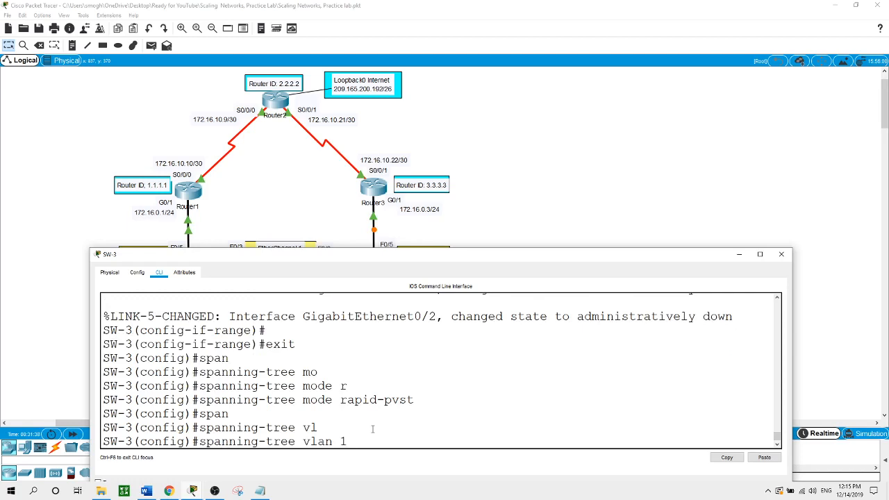
{"action": "type", "text": " ro"}
{"action": "key", "text": "Tab"}
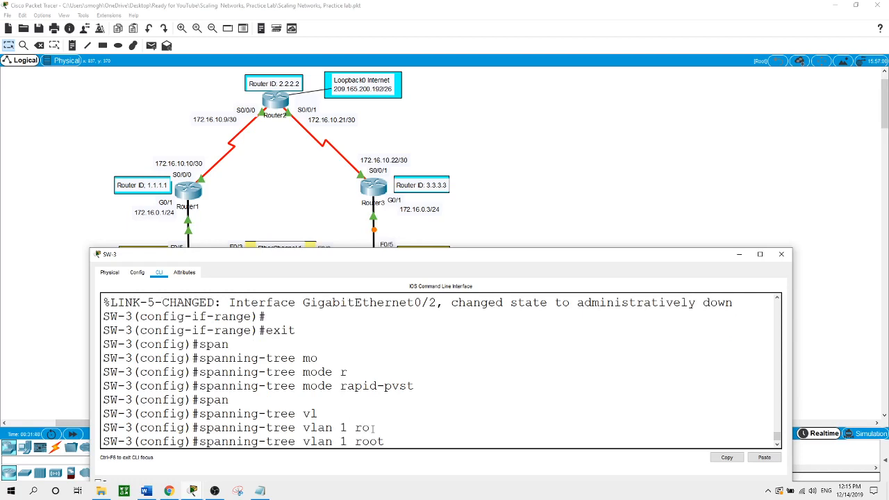
{"action": "type", "text": "se"}
{"action": "key", "text": "Tab"}
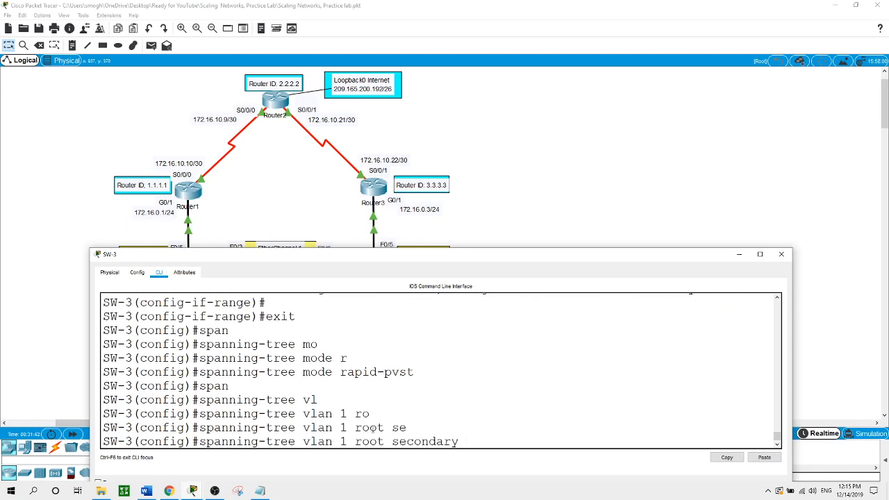
{"action": "key", "text": "Return"}
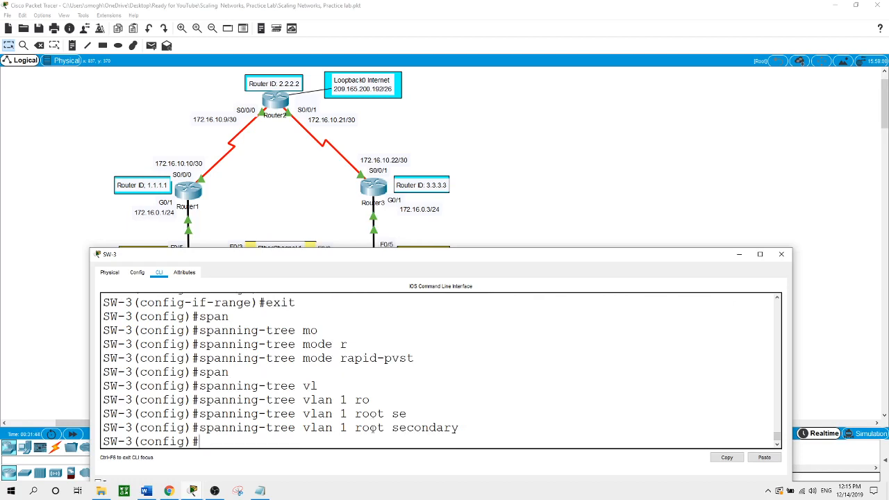
- Enable spanning-tree PortFast on SW-3 interface F0/18
{"action": "type", "text": "int f0/18"}
{"action": "key", "text": "Return"}
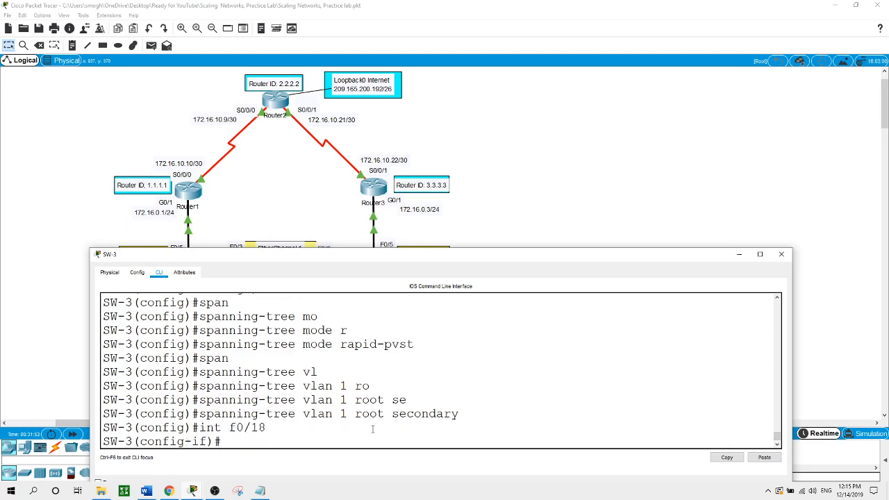
{"action": "type", "text": "span"}
{"action": "key", "text": "Tab"}
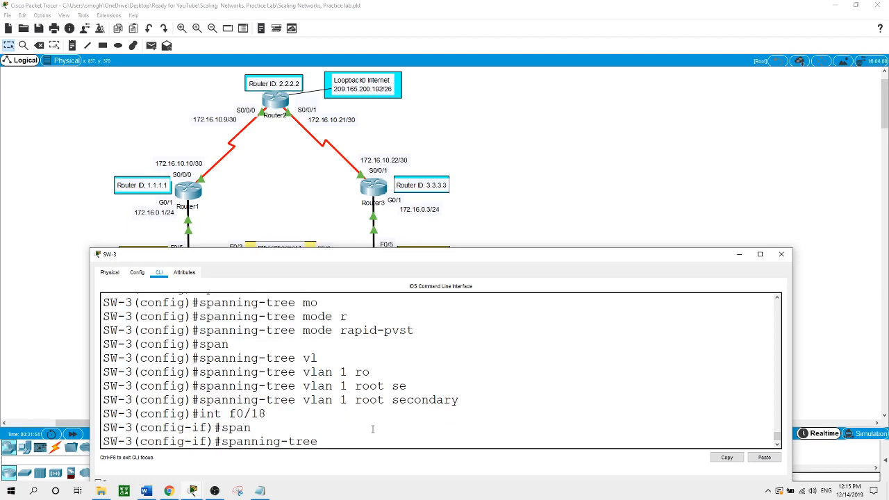
{"action": "type", "text": "po"}
{"action": "key", "text": "Tab"}
{"action": "key", "text": "Return"}
- Enable spanning-tree BPDU Guard on F0/18
{"action": "type", "text": "span"}
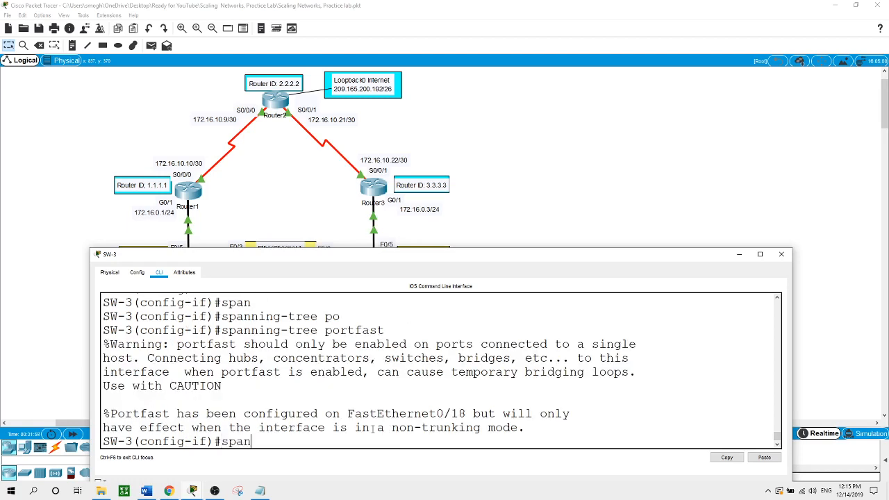
{"action": "key", "text": "Tab"}
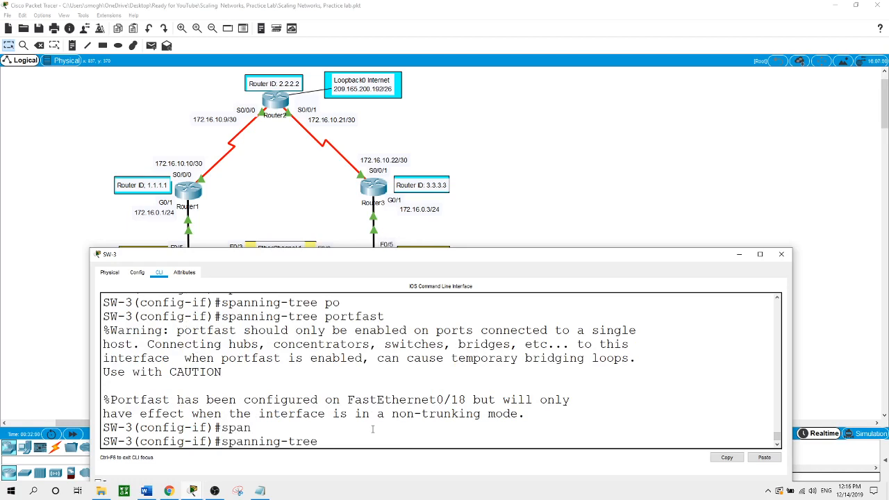
{"action": "type", "text": "bp"}
{"action": "key", "text": "Tab"}
{"action": "type", "text": "en"}
{"action": "key", "text": "Tab"}
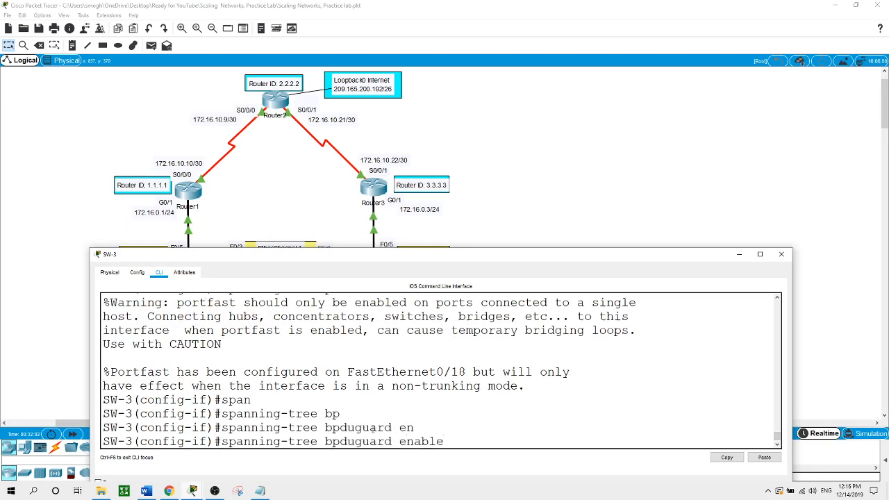
{"action": "key", "text": "Return"}
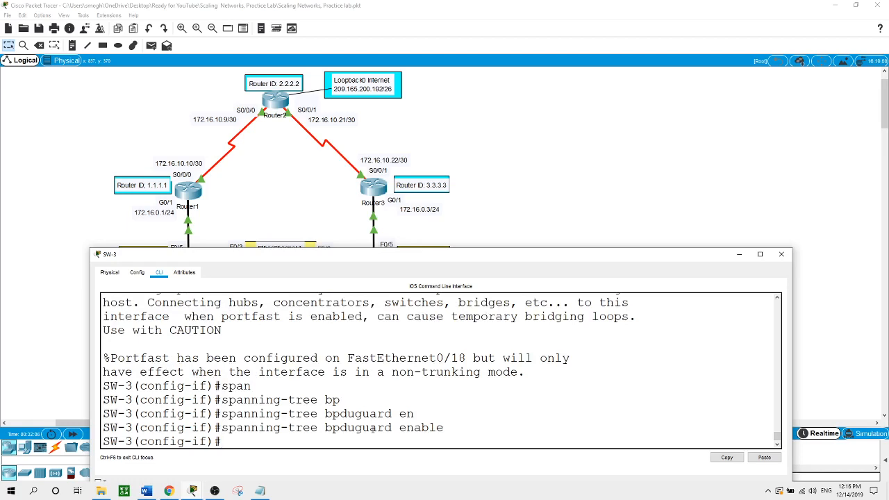
- Send SW-3's console behind the topology and bring up SW-1's CLI
{"action": "left_click", "coordinate": [649, 133]}
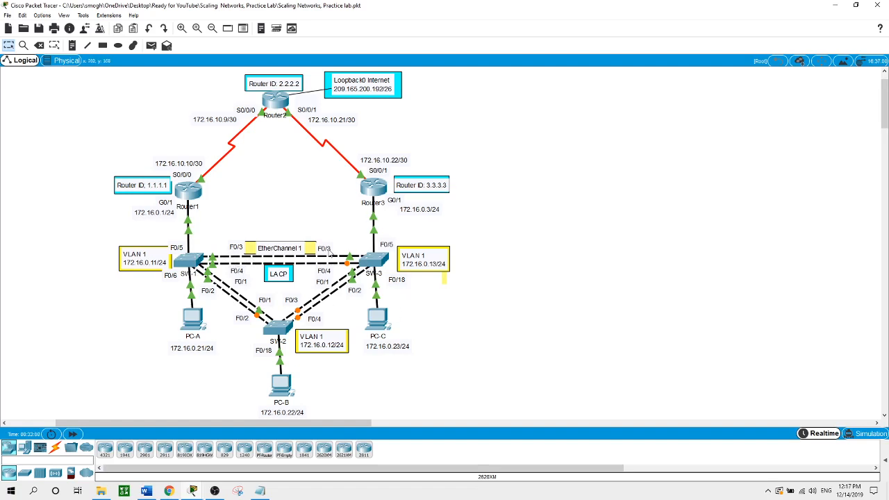
{"action": "left_click", "coordinate": [193, 262]}
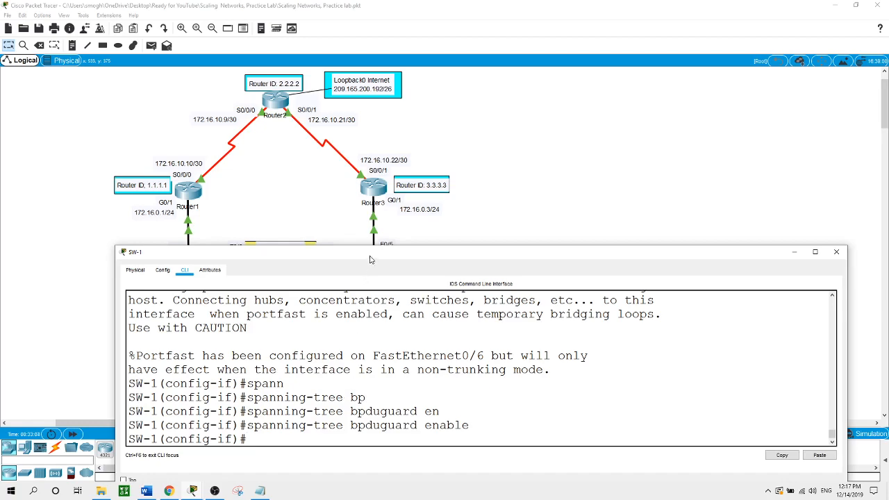
- On SW-1, exit interface config and select the interface range F0/3-4
{"action": "left_click_drag", "start_coordinate": [369, 255], "coordinate": [433, 182]}
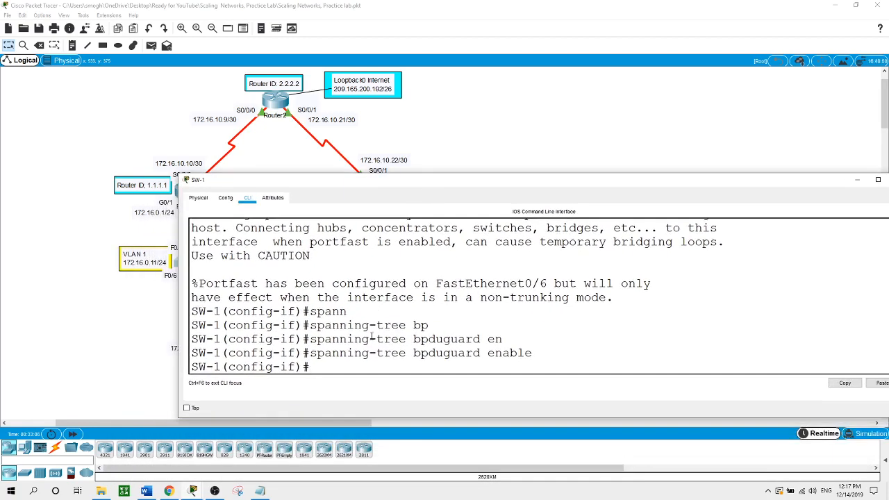
{"action": "type", "text": "exit"}
{"action": "key", "text": "Return"}
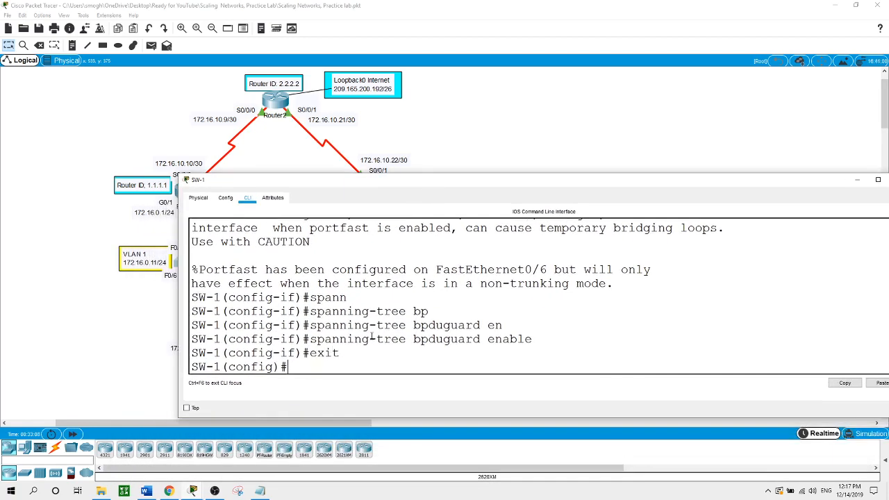
{"action": "type", "text": "int range f0/3-4"}
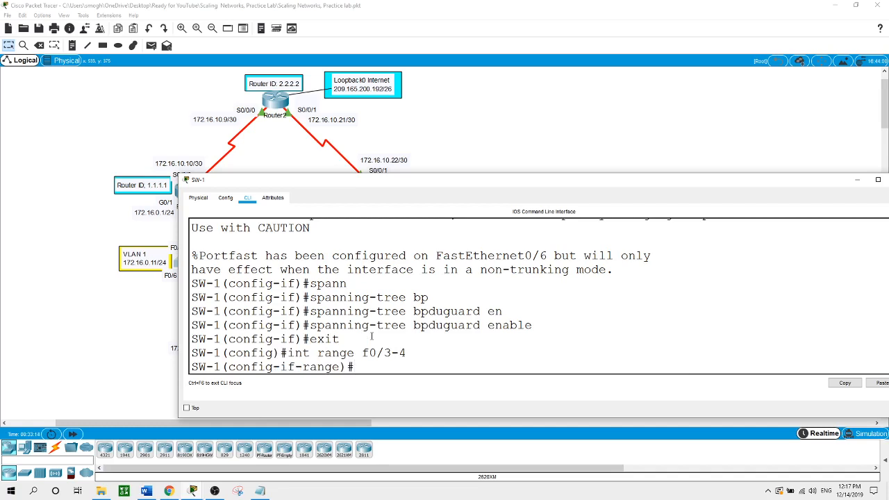
- Review the LACP active/passive options, then apply channel-group 1 mode active
{"action": "type", "text": "channel-g"}
{"action": "key", "text": "Tab"}
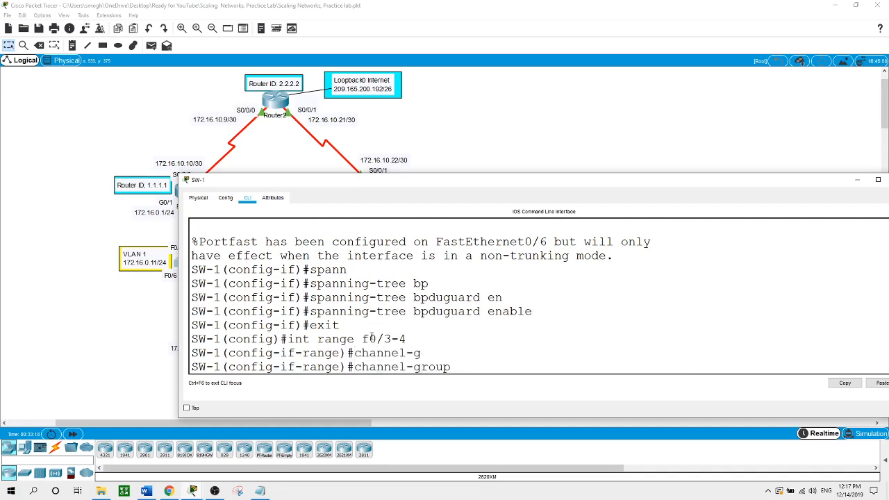
{"action": "type", "text": "1 mo"}
{"action": "key", "text": "Tab"}
{"action": "type", "text": "?"}
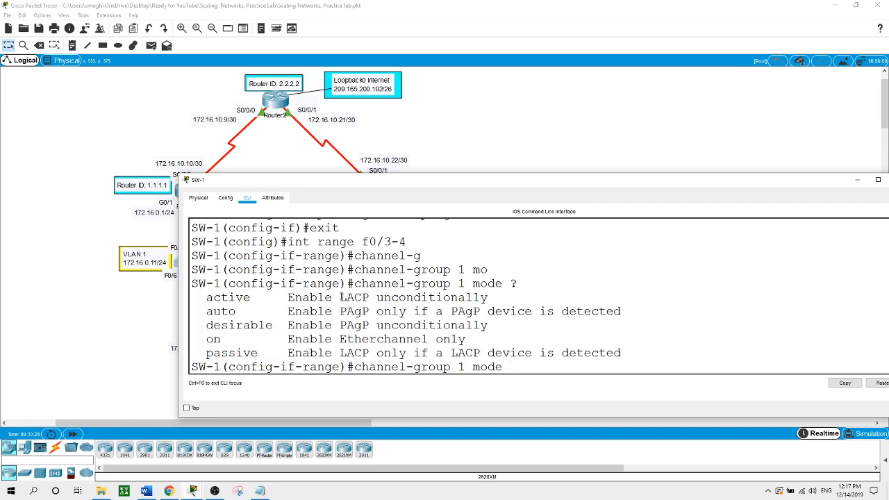
{"action": "left_click_drag", "start_coordinate": [339, 298], "coordinate": [369, 297]}
{"action": "left_click_drag", "start_coordinate": [259, 302], "coordinate": [215, 312]}
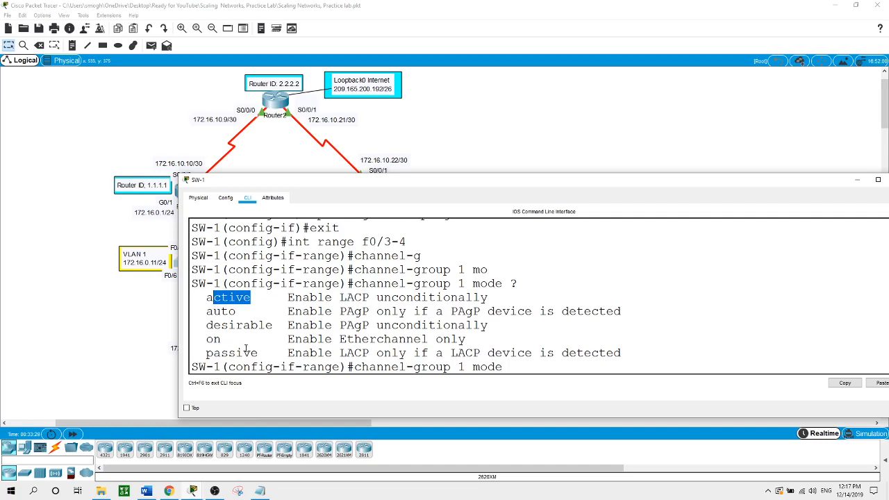
{"action": "left_click_drag", "start_coordinate": [251, 353], "coordinate": [213, 354]}
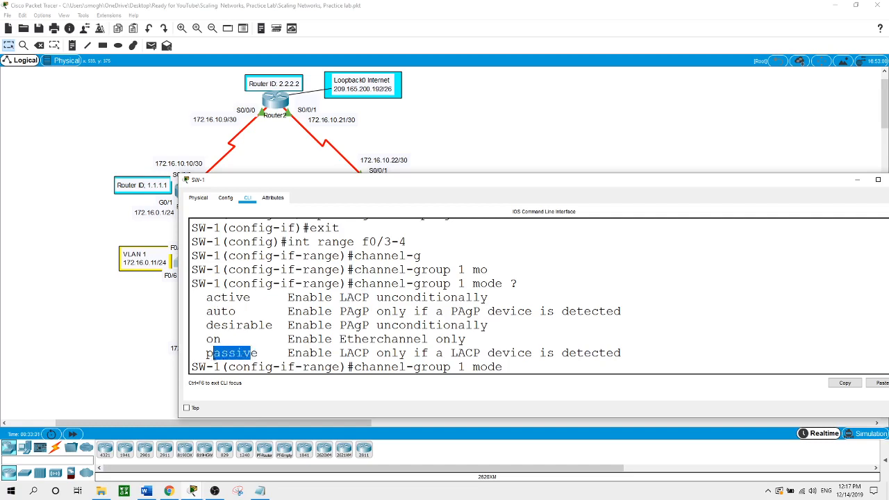
{"action": "left_click", "coordinate": [515, 365]}
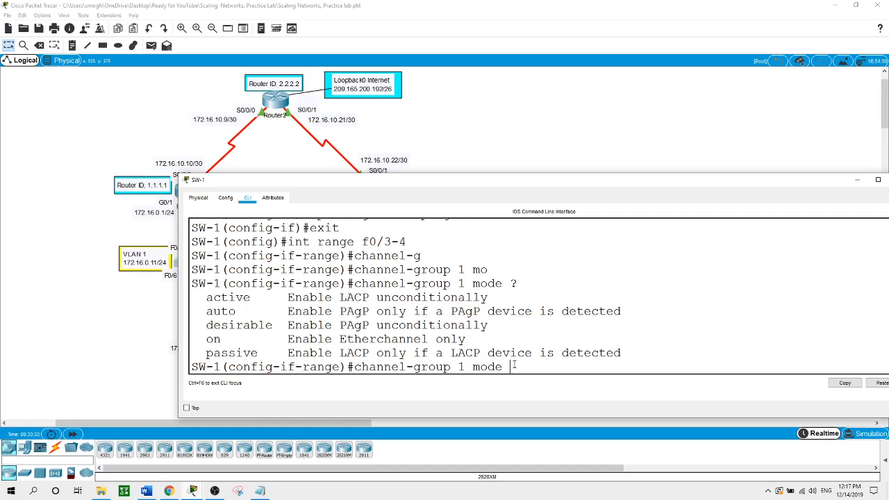
{"action": "type", "text": "ac"}
{"action": "key", "text": "Tab"}
{"action": "key", "text": "Return"}
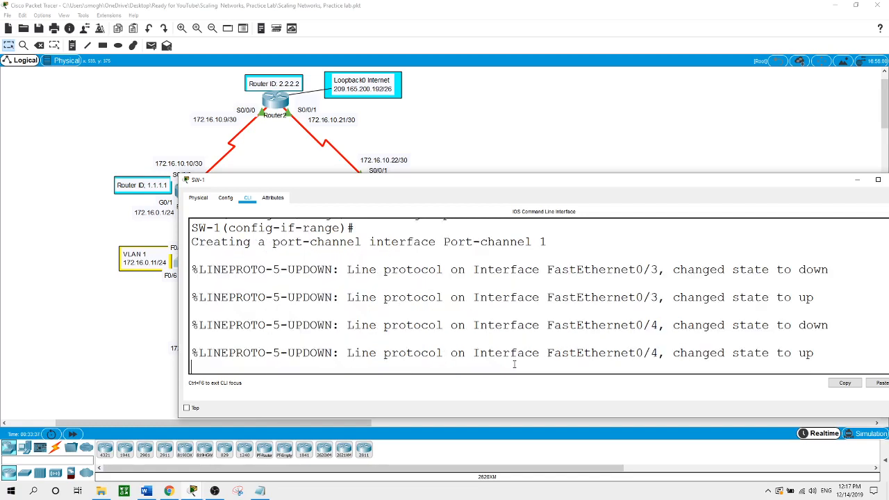
{"action": "key", "text": "Return"}
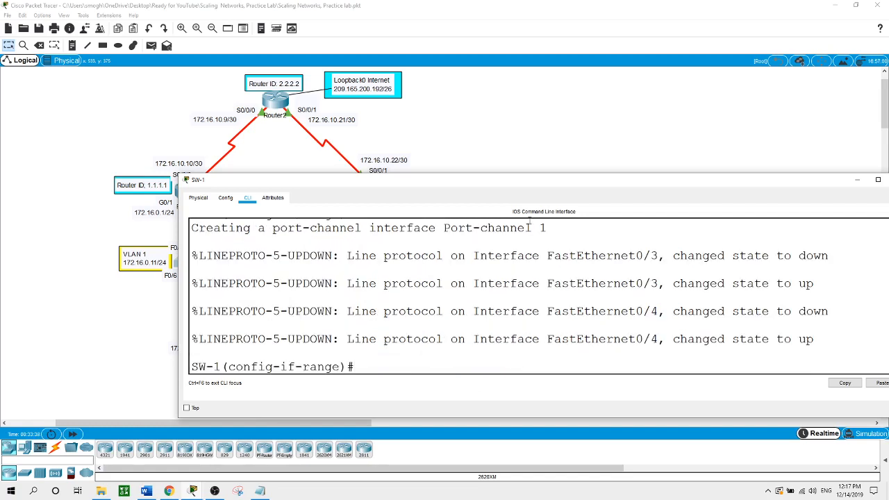
{"action": "left_click", "coordinate": [468, 128]}
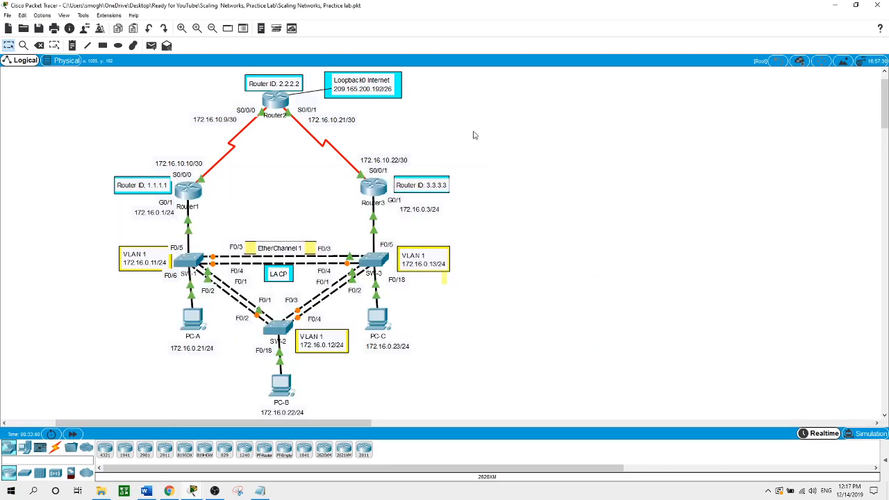
- On SW-3, exit interface config and select the interface range F0/3-4
{"action": "left_click", "coordinate": [376, 258]}
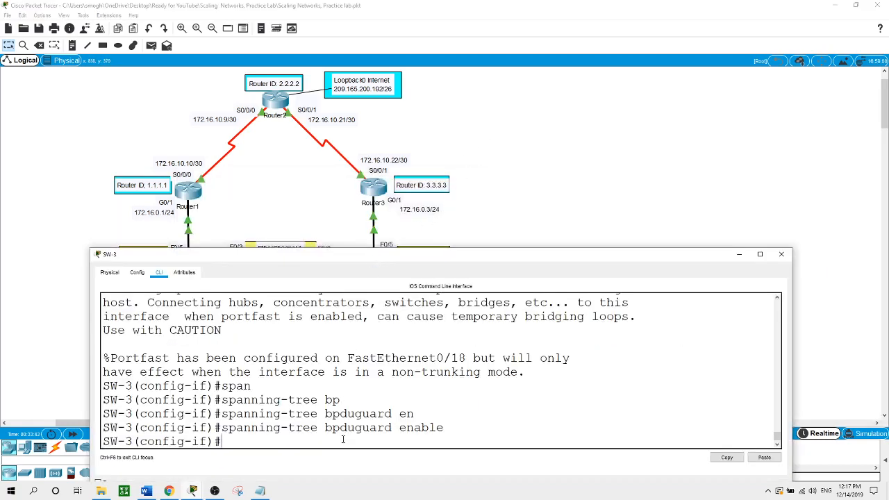
{"action": "type", "text": "exit"}
{"action": "key", "text": "Return"}
{"action": "type", "text": "int ra"}
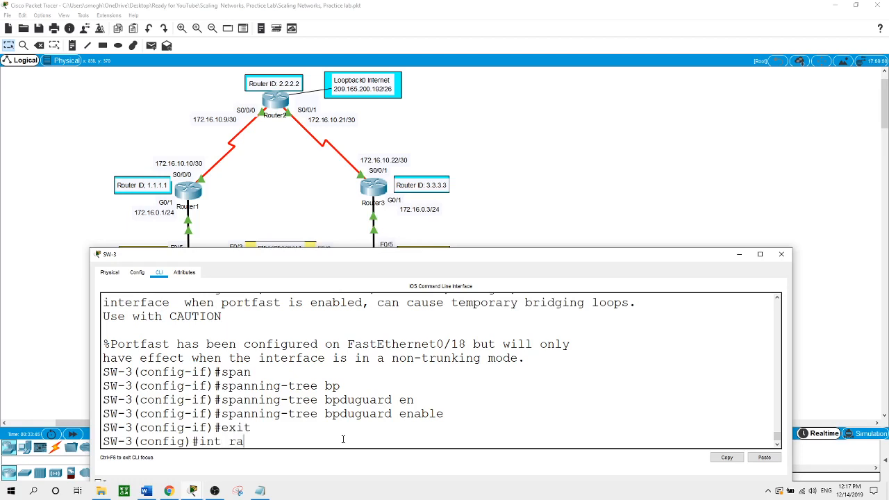
{"action": "type", "text": "nge f0/3-4"}
{"action": "key", "text": "Return"}
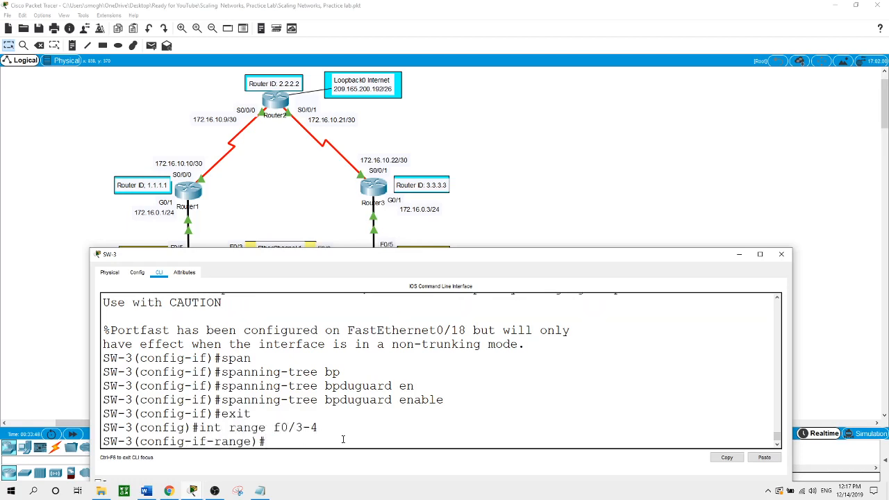
- Apply channel-group 1 mode passive to the ports and return to the topology
{"action": "type", "text": "channel-gr"}
{"action": "key", "text": "Tab"}
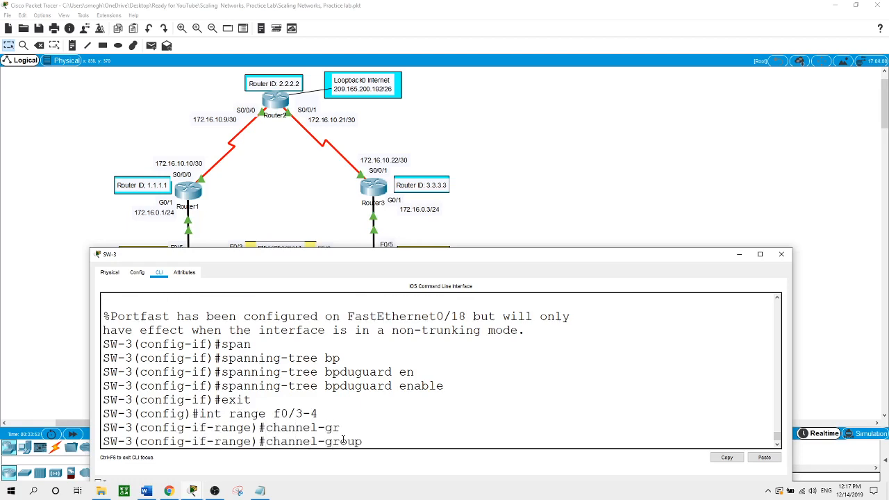
{"action": "type", "text": "1 ?"}
{"action": "type", "text": "mo"}
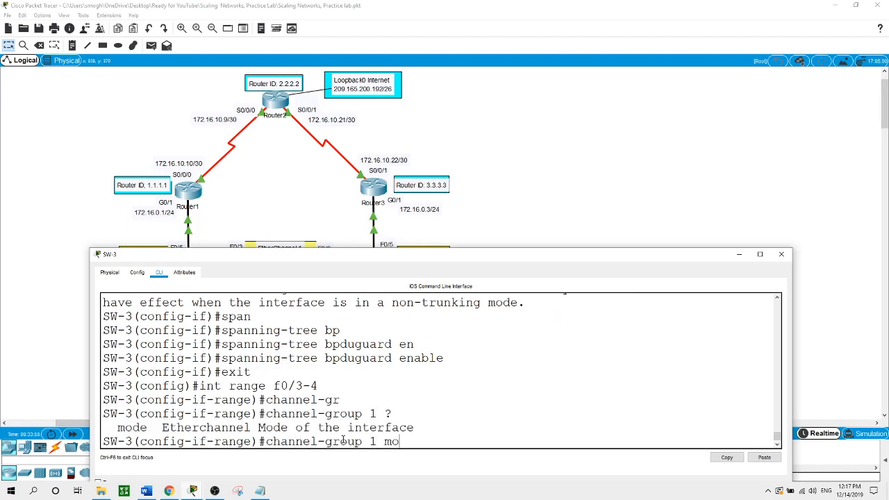
{"action": "key", "text": "Tab"}
{"action": "type", "text": "p"}
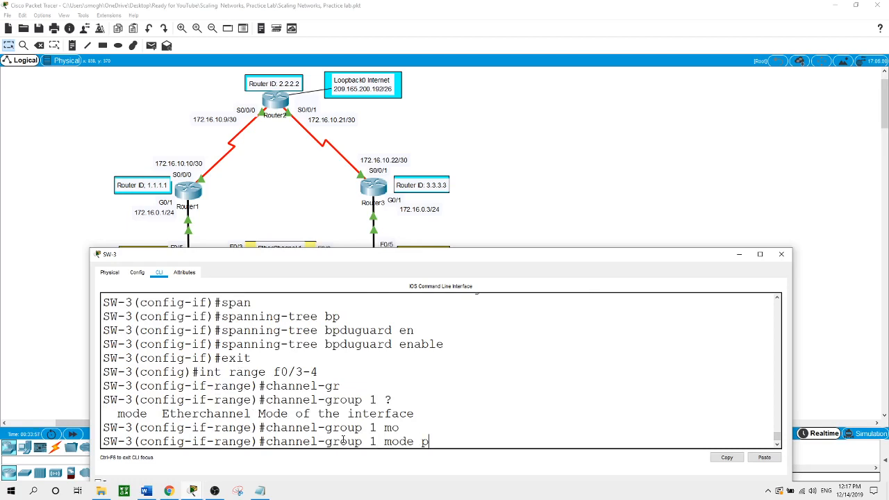
{"action": "type", "text": "ass"}
{"action": "key", "text": "Tab"}
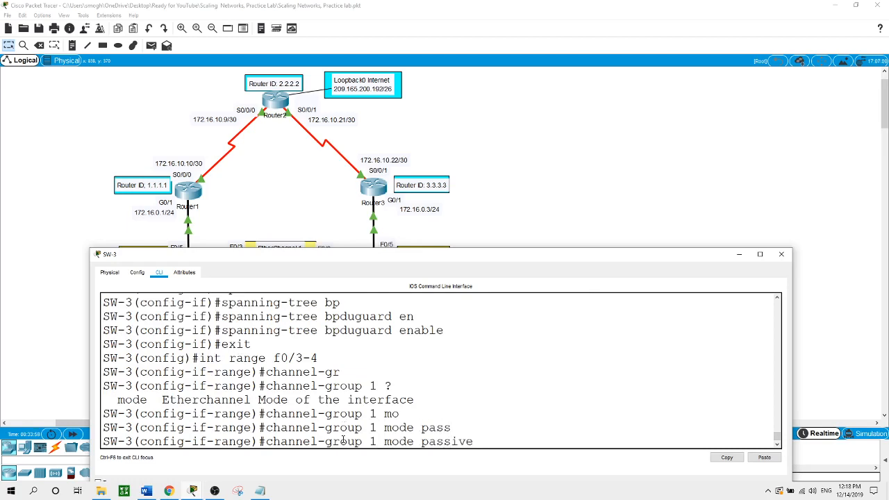
{"action": "key", "text": "Return"}
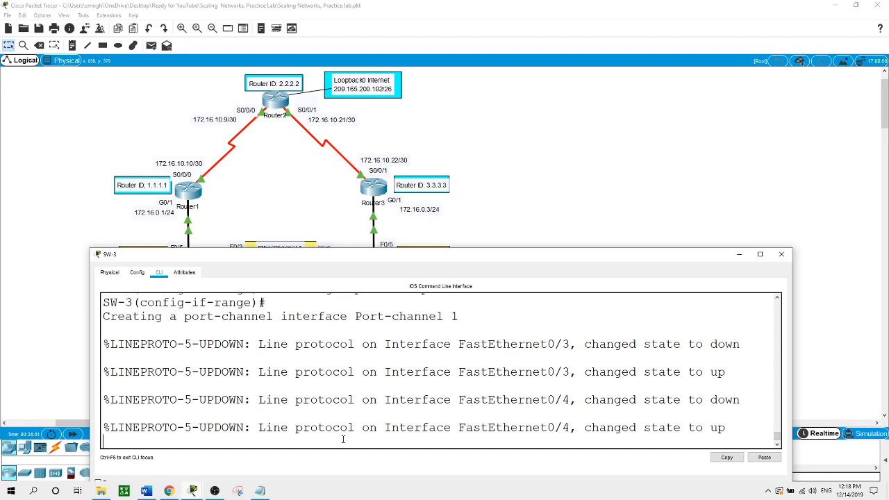
{"action": "key", "text": "Return"}
{"action": "left_click", "coordinate": [497, 164]}
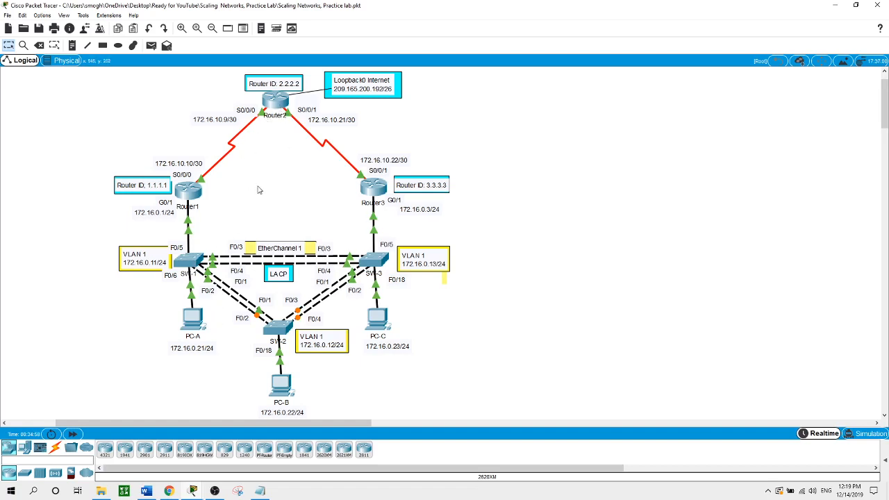
- Log into Router1's console and enter privileged mode with the enable password
{"action": "left_click", "coordinate": [190, 193]}
{"action": "left_click_drag", "start_coordinate": [275, 252], "coordinate": [371, 177]}
{"action": "key", "text": "Return"}
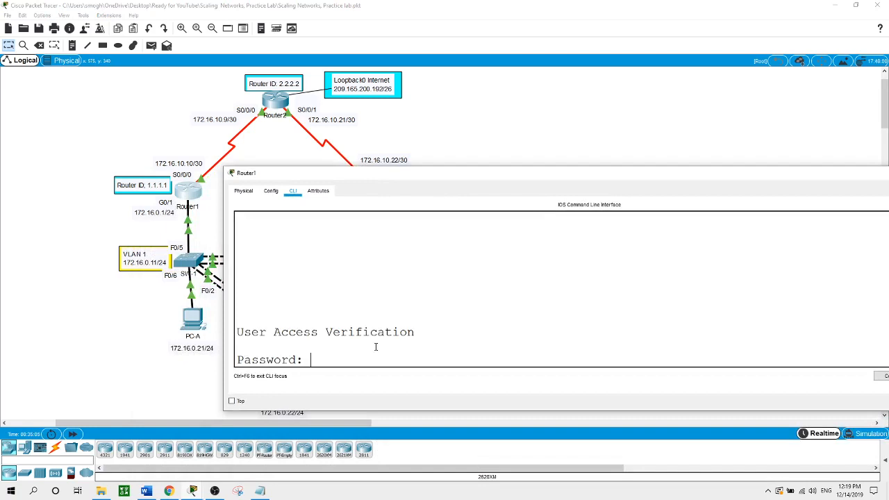
{"action": "type", "text": "cisco"}
{"action": "key", "text": "Return"}
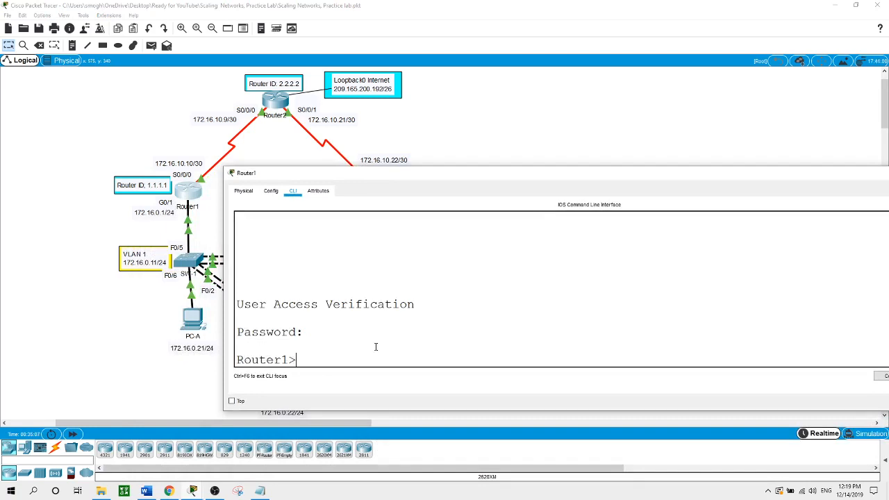
{"action": "type", "text": "en"}
{"action": "key", "text": "Return"}
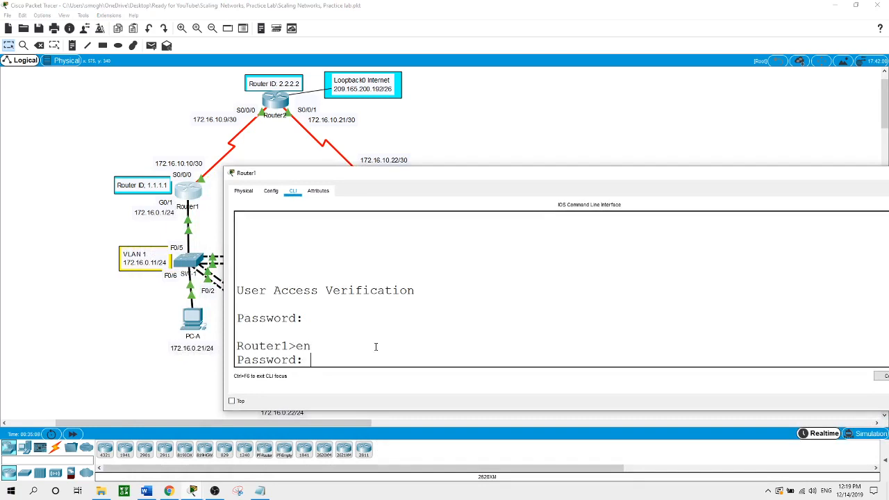
{"action": "type", "text": "class"}
{"action": "key", "text": "Return"}
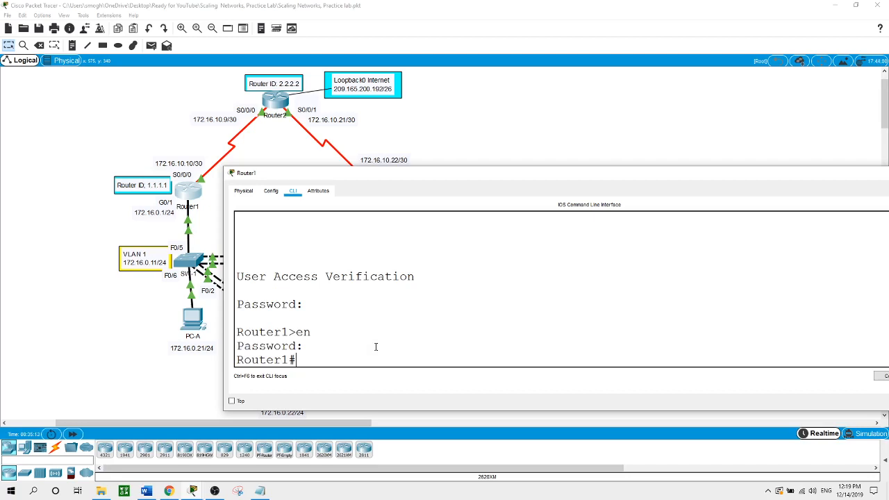
- Enter global configuration and interface G0/1 on Router1, starting the standby command
{"action": "type", "text": "int g0/1"}
{"action": "key", "text": "Return"}
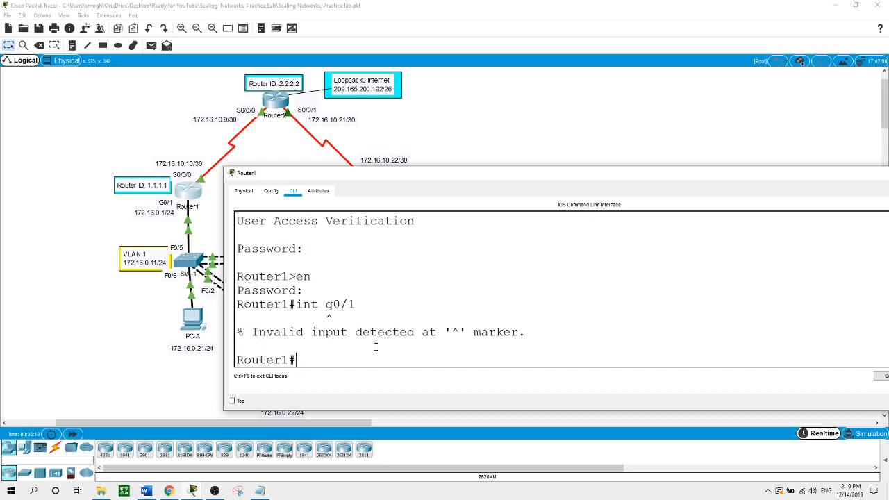
{"action": "type", "text": "conf t"}
{"action": "key", "text": "Return"}
{"action": "type", "text": "int g"}
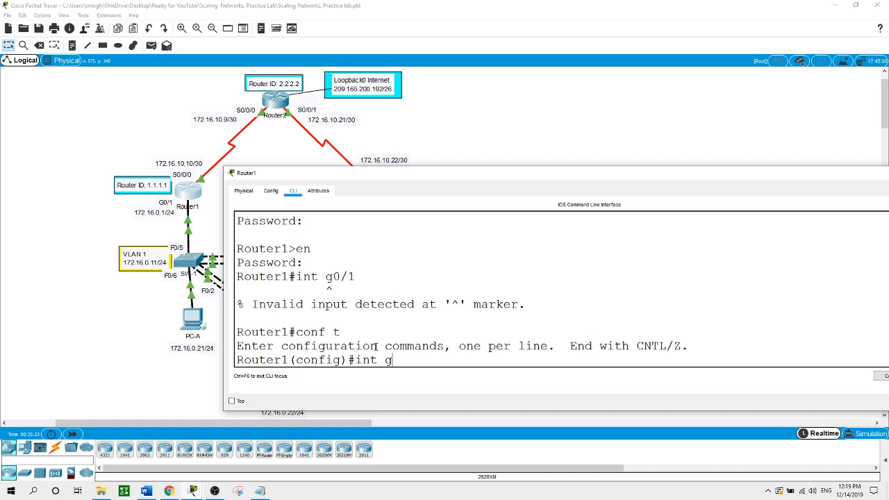
{"action": "type", "text": "0/1"}
{"action": "key", "text": "Return"}
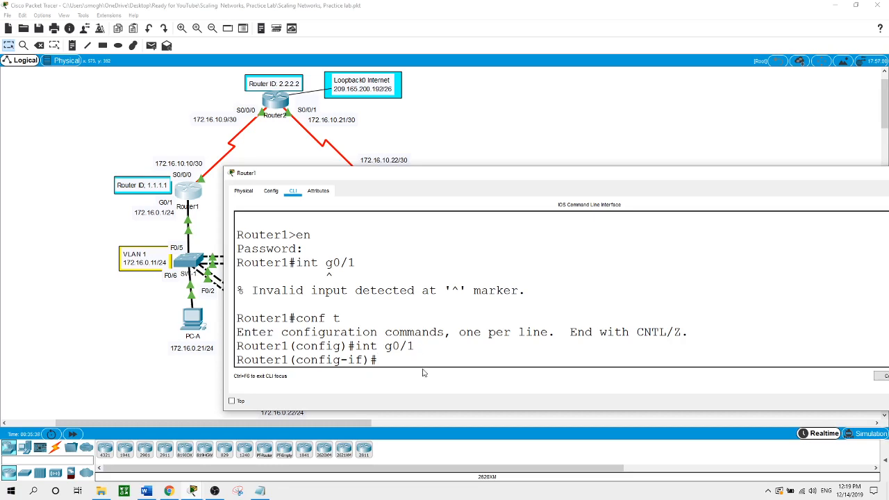
{"action": "type", "text": "standy"}
- Set HSRP group 1 virtual IP 172.16.0.2 and priority 200 on Router1 G0/1
{"action": "key", "text": "BackSpace"}
{"action": "type", "text": "by ?"}
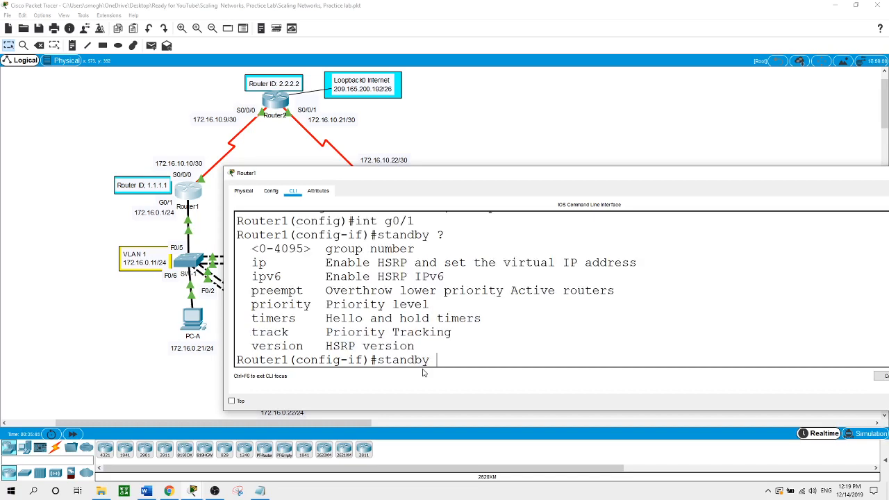
{"action": "type", "text": "1 ip 172.16.0.2"}
{"action": "key", "text": "Return"}
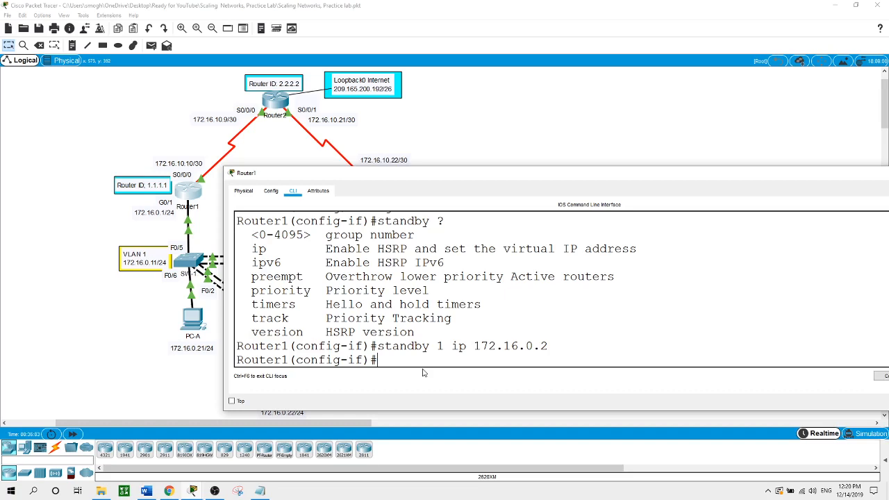
{"action": "type", "text": "standby 1"}
{"action": "type", "text": "pri"}
{"action": "key", "text": "Tab"}
{"action": "type", "text": "?"}
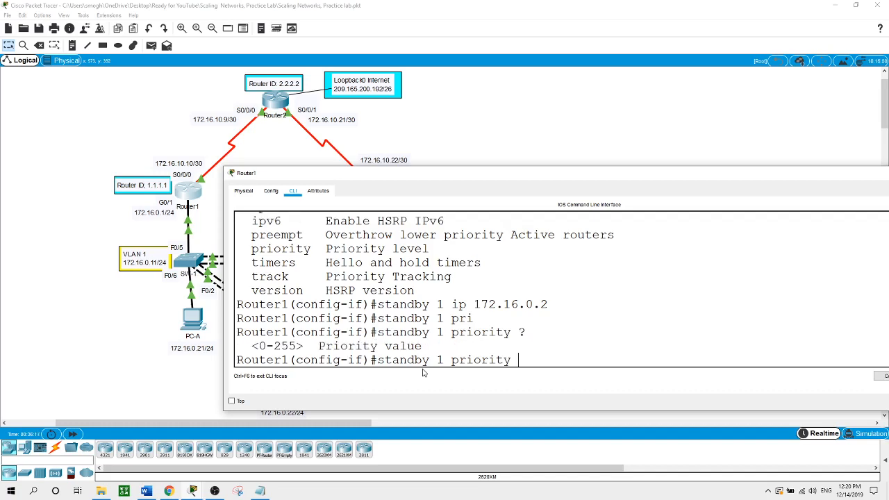
{"action": "type", "text": "200"}
{"action": "key", "text": "Return"}
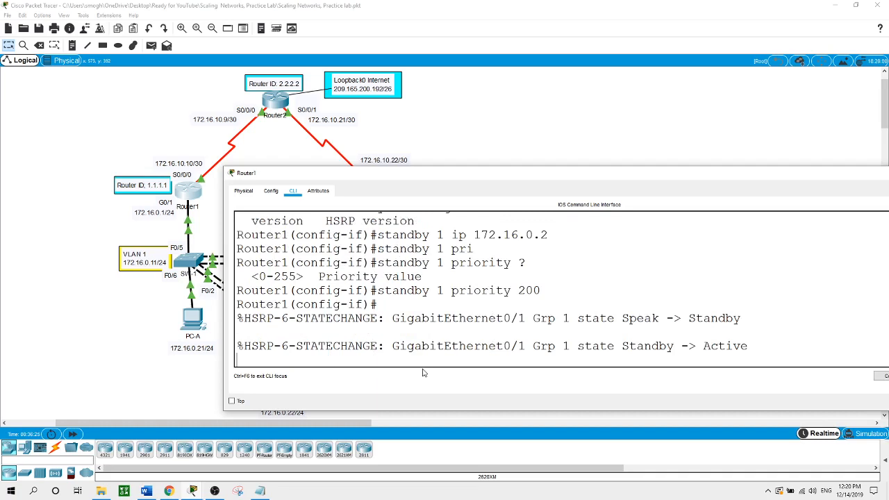
- Enable preemption for HSRP group 1 with standby 1 preempt
{"action": "type", "text": "st"}
{"action": "key", "text": "BackSpace"}
{"action": "key", "text": "BackSpace"}
{"action": "key", "text": "Return"}
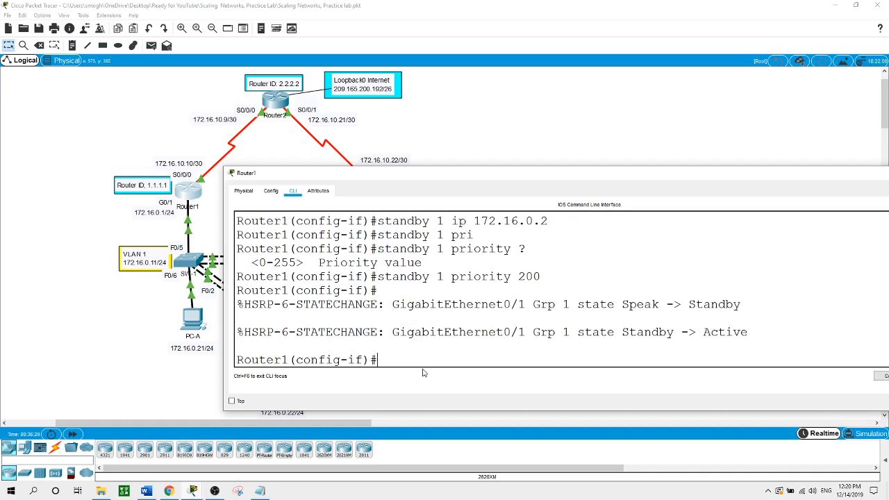
{"action": "type", "text": "st"}
{"action": "key", "text": "Tab"}
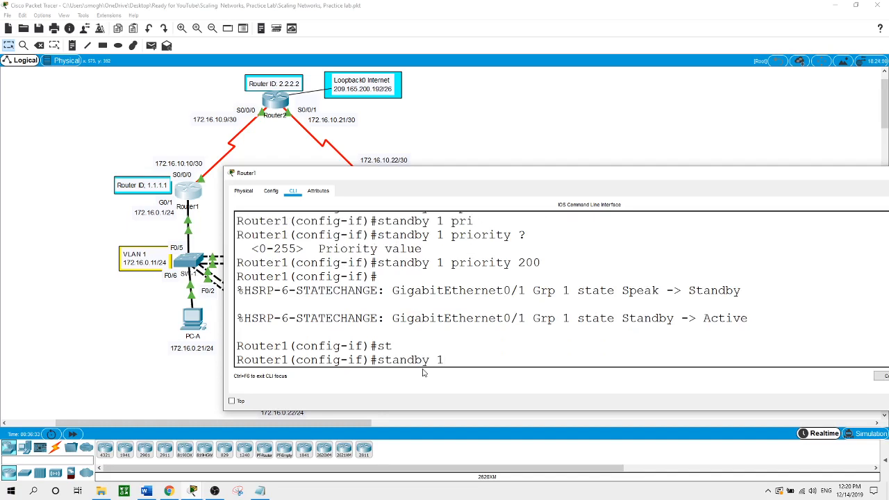
{"action": "type", "text": "prem"}
{"action": "key", "text": "Tab"}
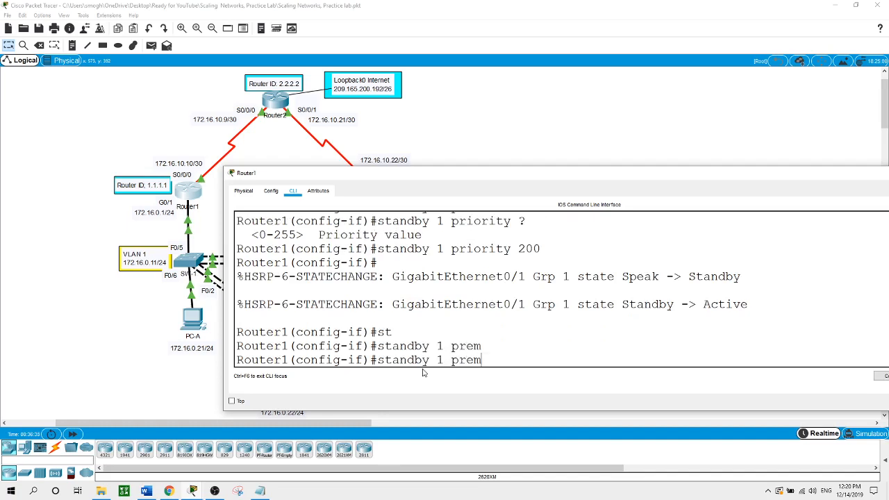
{"action": "key", "text": "BackSpace"}
{"action": "key", "text": "Tab"}
{"action": "key", "text": "Return"}
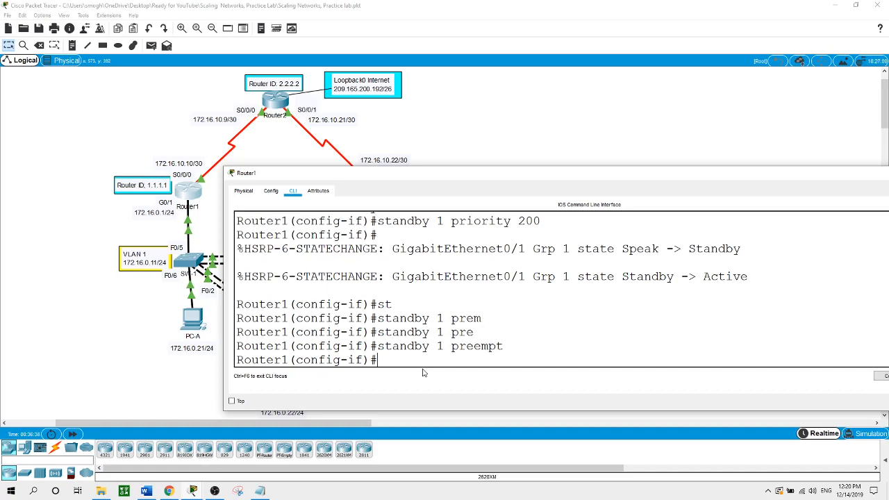
- Return to the topology and bring up Router2's CLI
{"action": "left_click", "coordinate": [65, 235]}
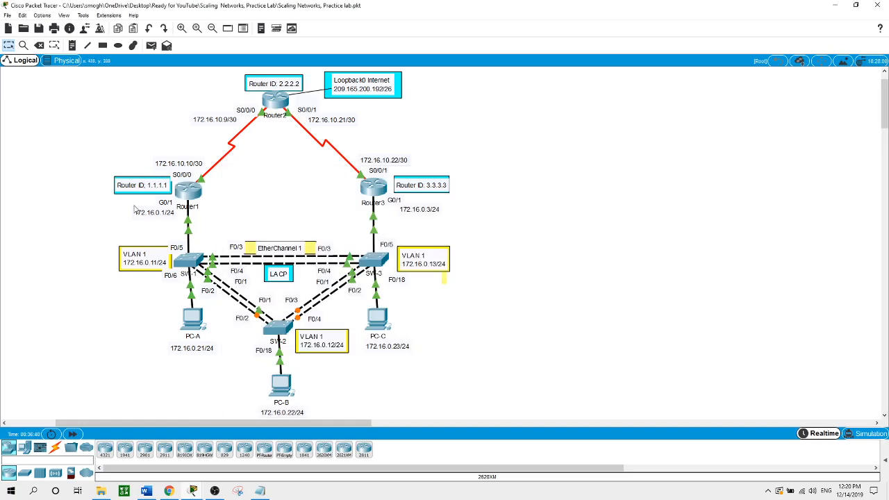
{"action": "left_click", "coordinate": [178, 192]}
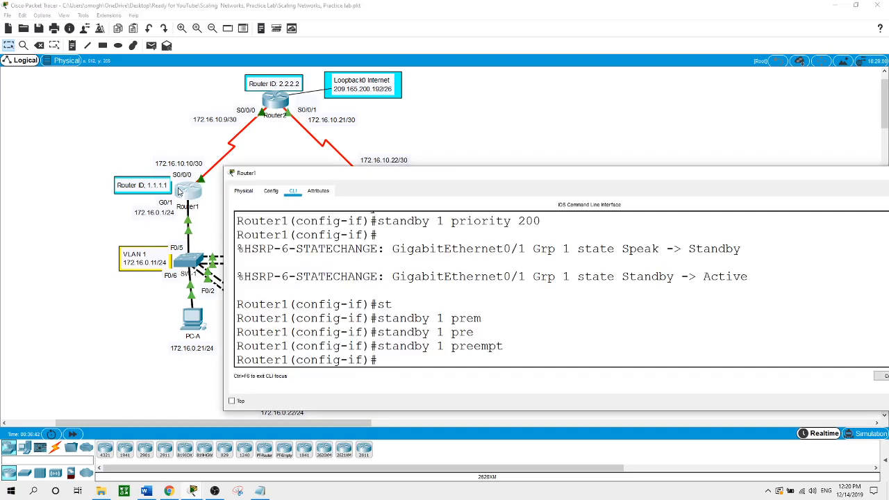
{"action": "left_click", "coordinate": [275, 103]}
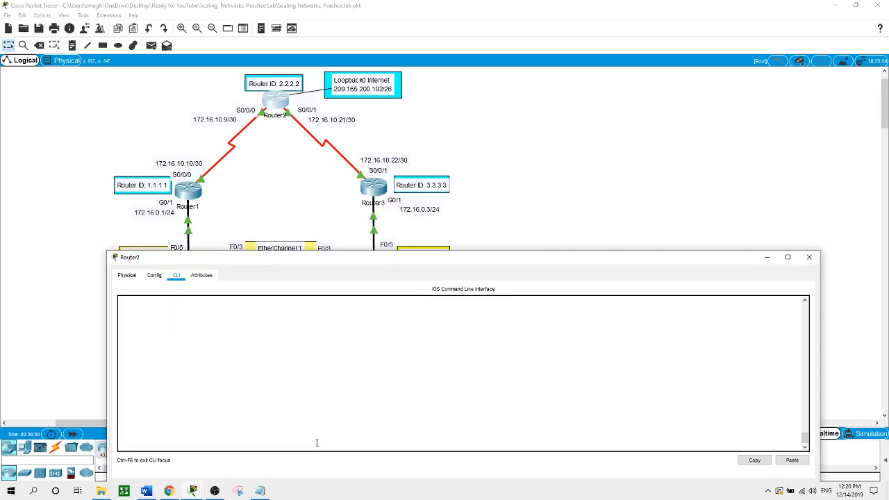
- Log into Router2 and add static route 0.0.0.0 0.0.0.0 via loopback 0
{"action": "key", "text": "Return"}
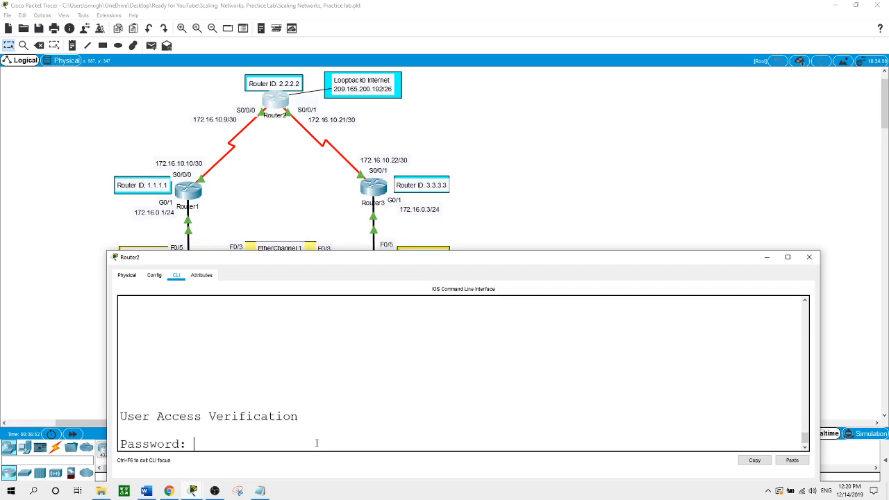
{"action": "key", "text": "Return"}
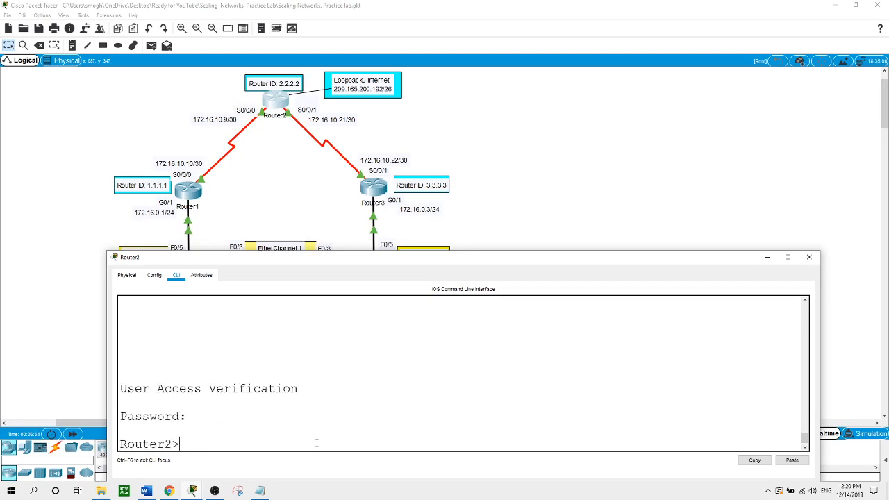
{"action": "type", "text": "en"}
{"action": "key", "text": "Return"}
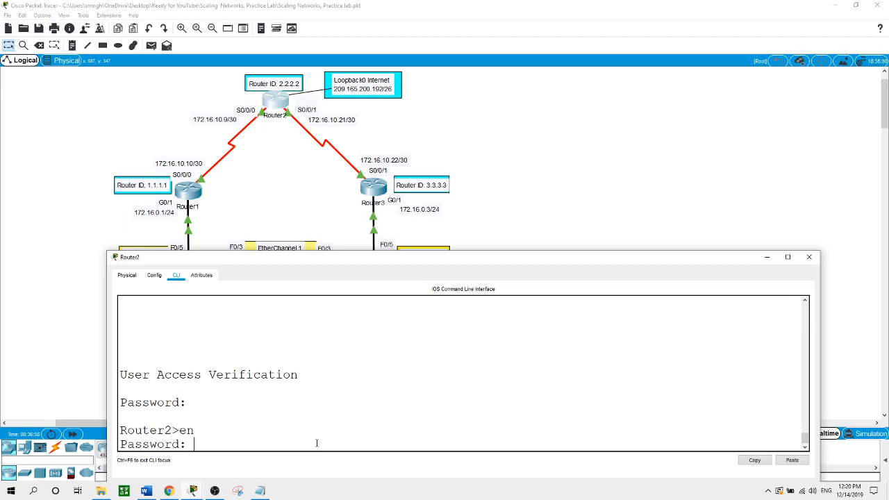
{"action": "key", "text": "Return"}
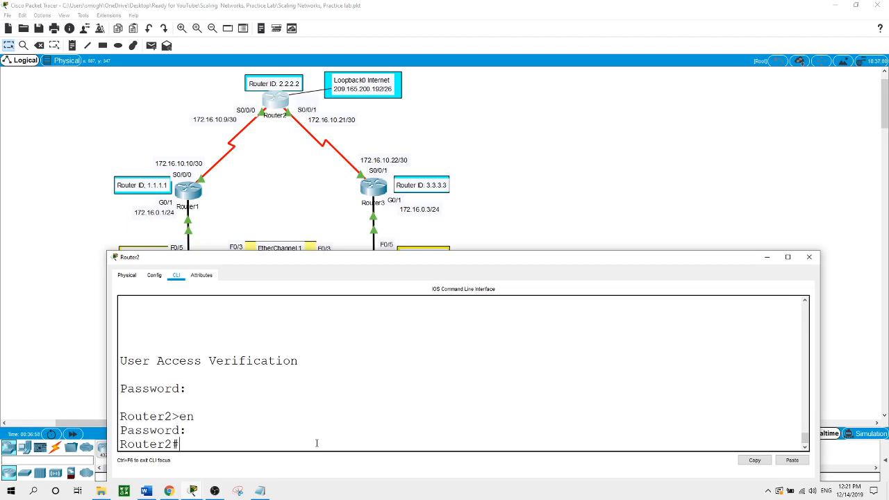
{"action": "type", "text": "conf t"}
{"action": "key", "text": "Return"}
{"action": "type", "text": "ip"}
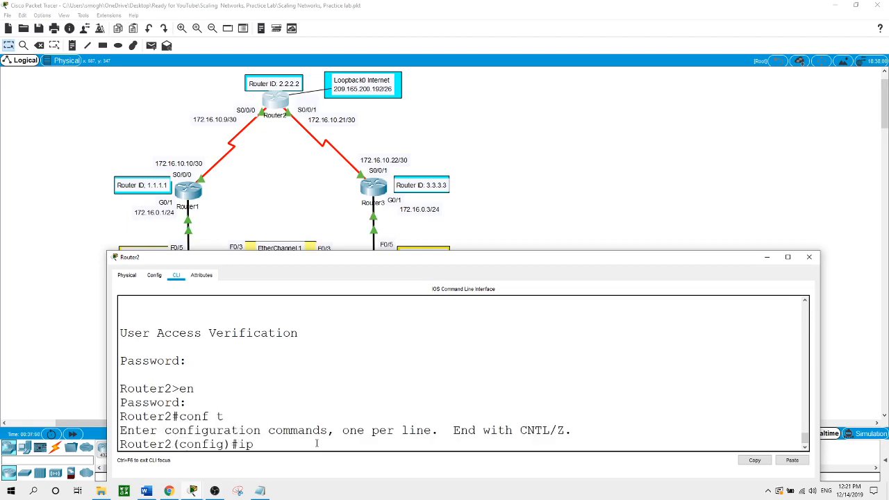
{"action": "type", "text": " route 0.0.0.0 0.0.0.0 loopback"}
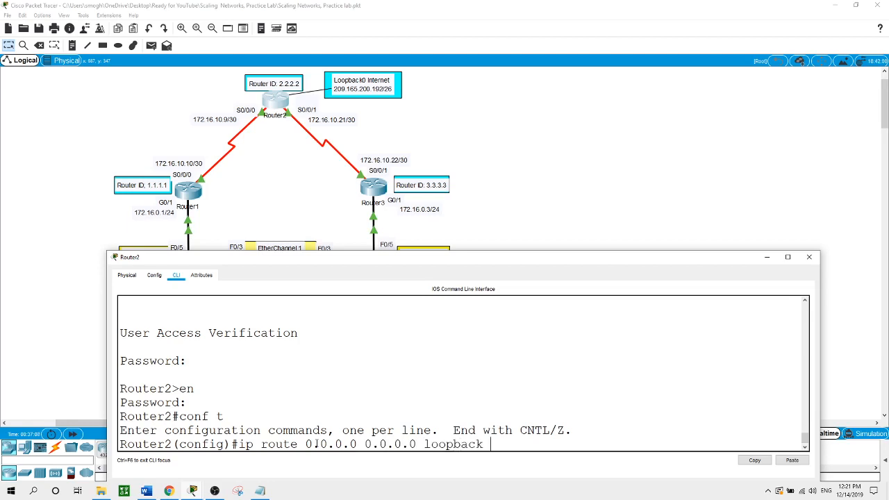
{"action": "type", "text": " 0"}
{"action": "key", "text": "Return"}
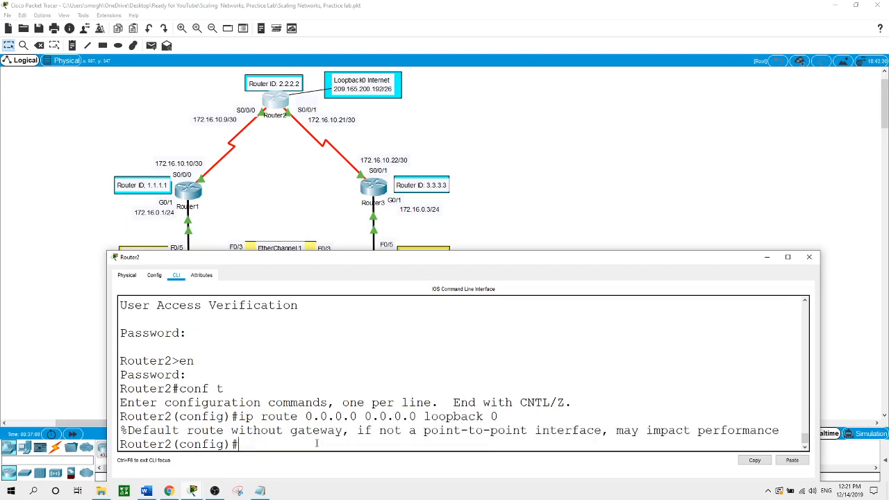
{"action": "left_click", "coordinate": [489, 211]}
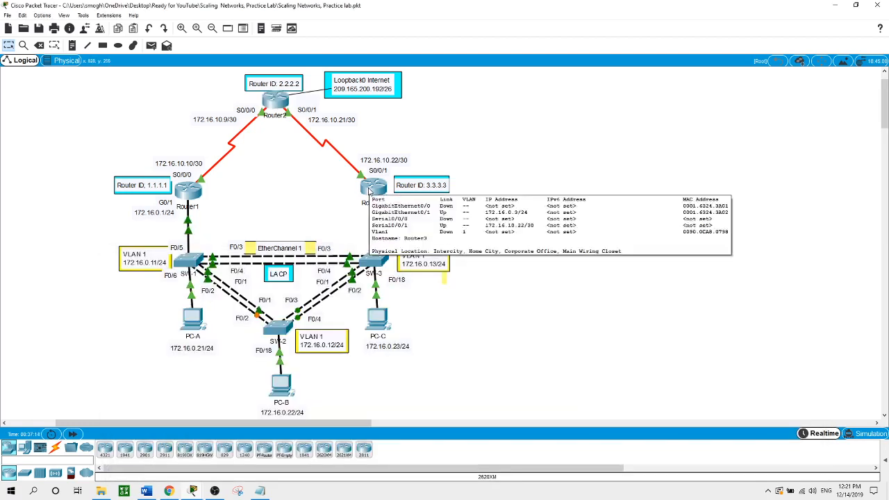
- Log into Router3, enter privileged and global config, and select interface G0/1
{"action": "left_click", "coordinate": [369, 189]}
{"action": "key", "text": "Return"}
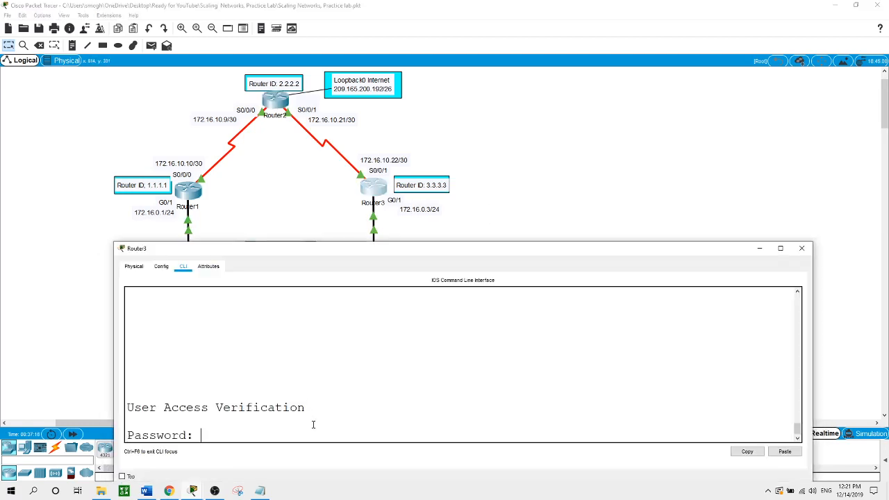
{"action": "key", "text": "Return"}
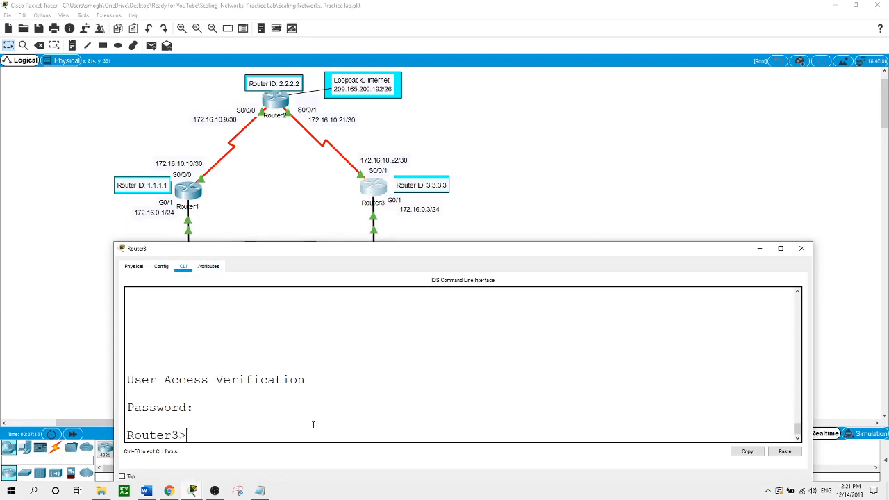
{"action": "type", "text": "en"}
{"action": "key", "text": "Return"}
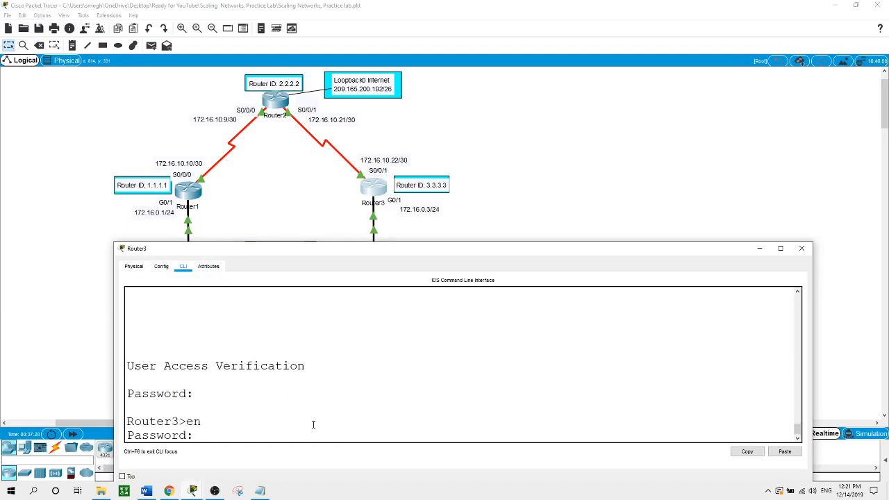
{"action": "key", "text": "Return"}
{"action": "type", "text": "conf t"}
{"action": "key", "text": "Return"}
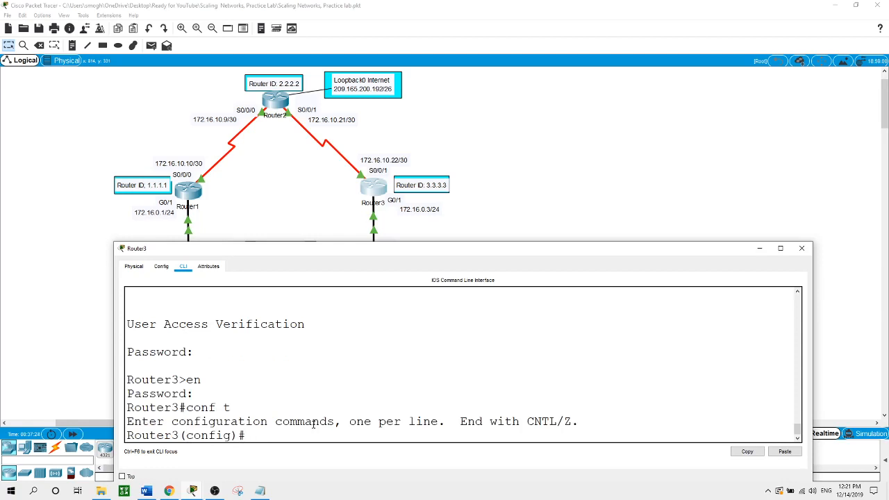
{"action": "type", "text": "int g0/1"}
{"action": "key", "text": "Return"}
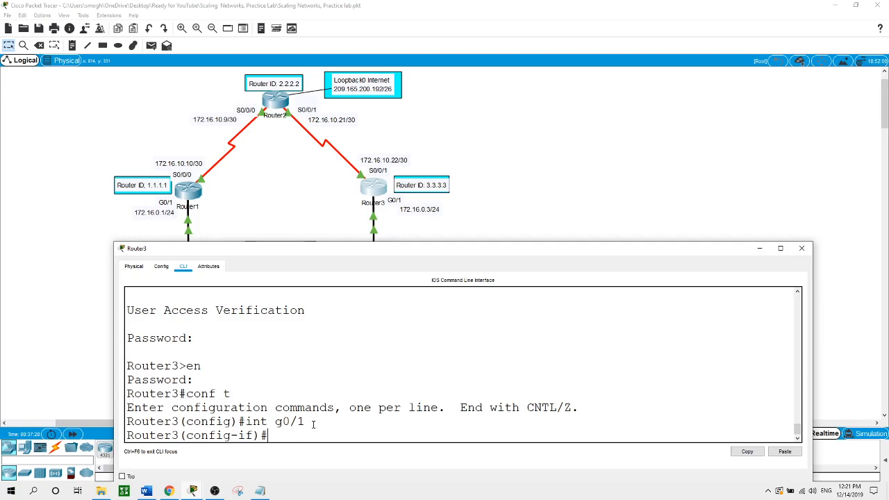
- Configure standby 1 ip 172.16.0.2 on G0/1 and return to the topology
{"action": "type", "text": "sta"}
{"action": "type", "text": "n"}
{"action": "key", "text": "Tab"}
{"action": "type", "text": "1 ip"}
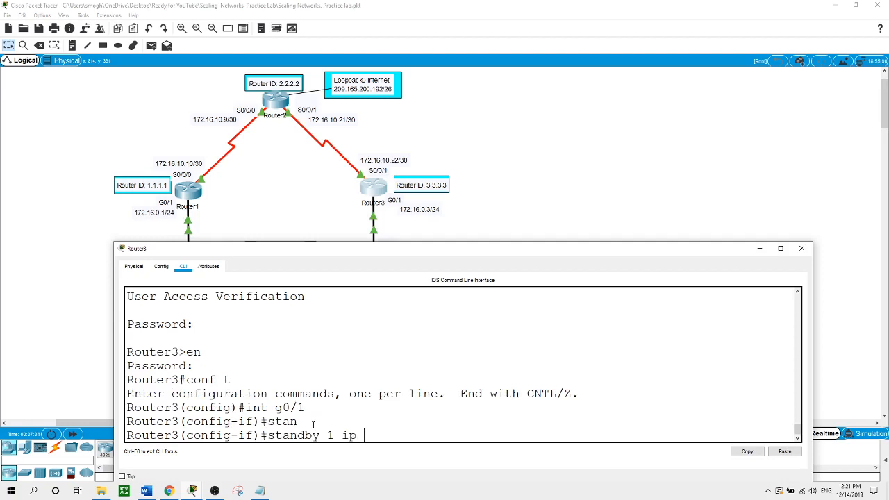
{"action": "type", "text": " 172.16.0.2"}
{"action": "key", "text": "Return"}
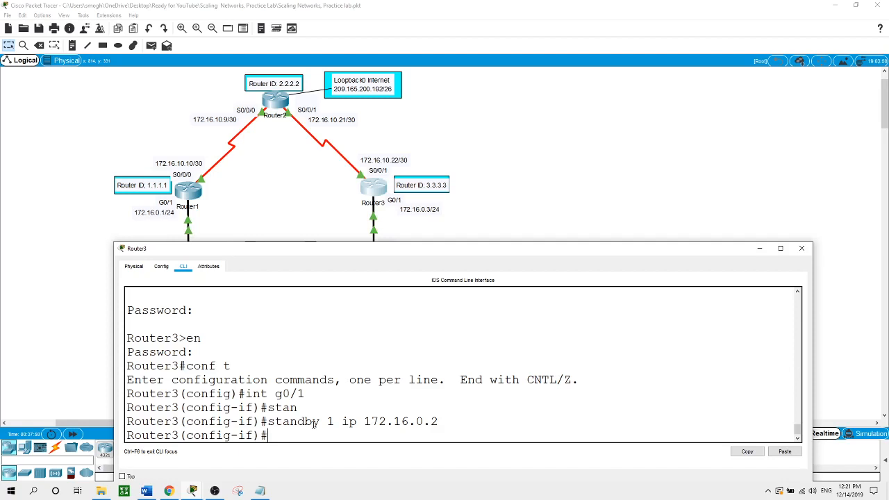
{"action": "left_click", "coordinate": [532, 182]}
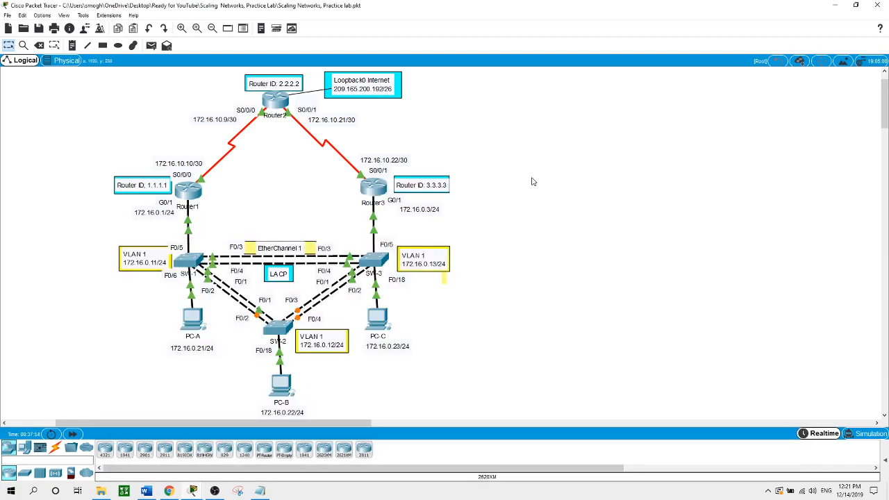
- On Router1, start EIGRP process 1 with router ID 1.1.1.1
{"action": "left_click", "coordinate": [188, 189]}
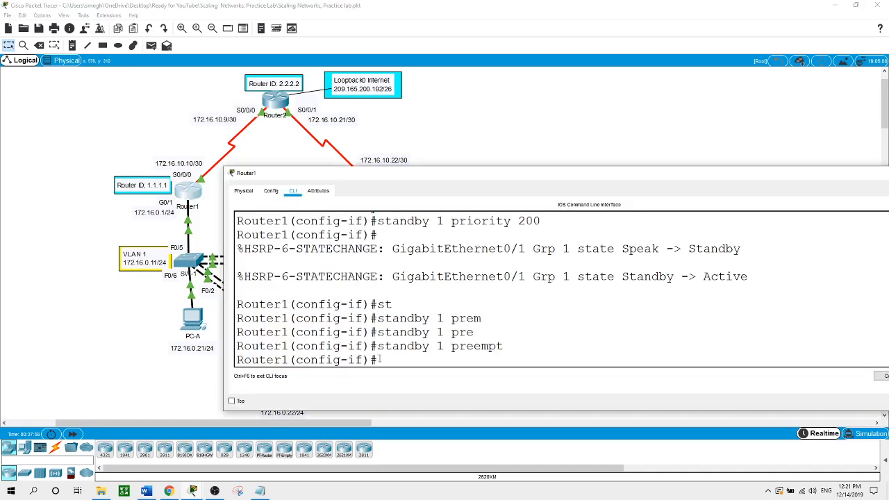
{"action": "type", "text": "exit"}
{"action": "key", "text": "Return"}
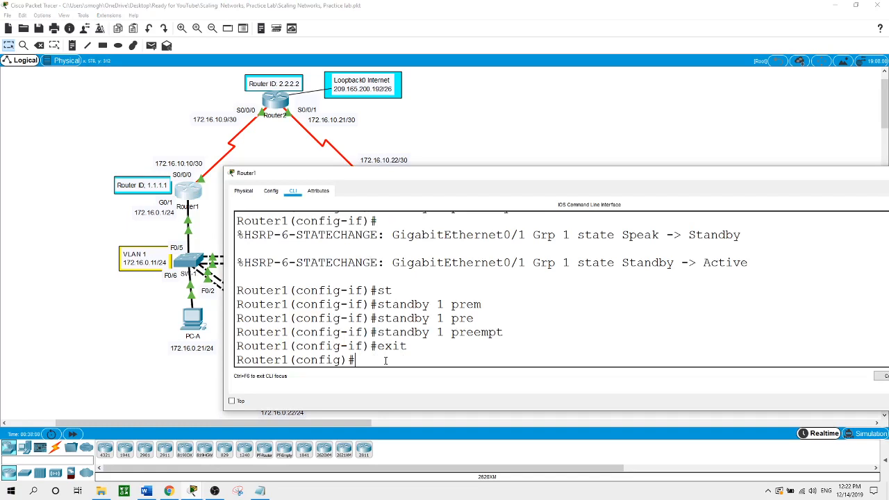
{"action": "type", "text": "router eigrp ?"}
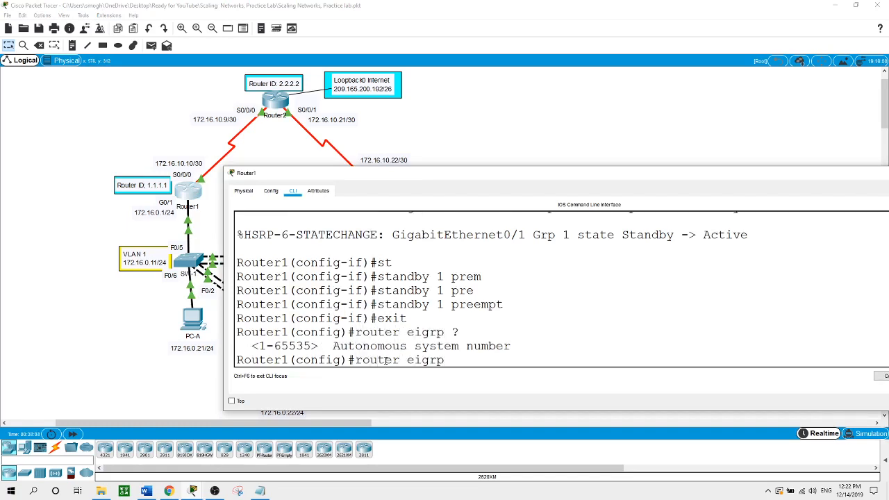
{"action": "type", "text": "1"}
{"action": "key", "text": "Return"}
{"action": "type", "text": "eigh"}
{"action": "key", "text": "Tab"}
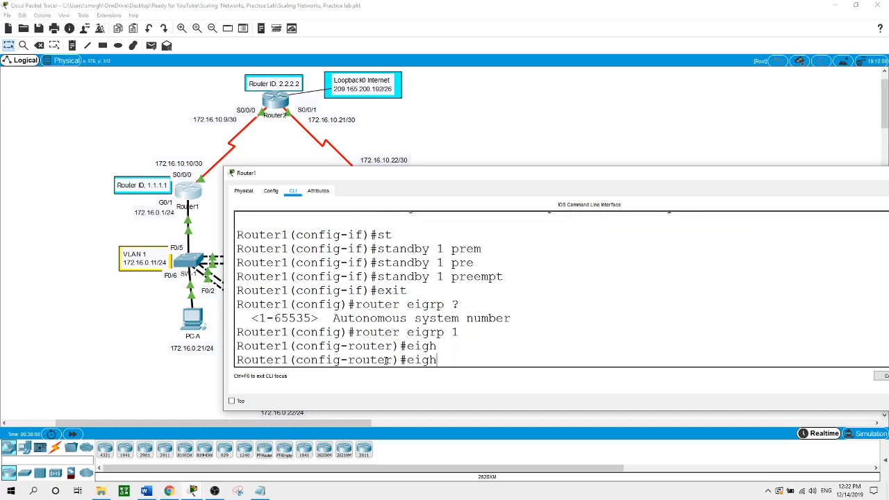
{"action": "key", "text": "BackSpace"}
{"action": "key", "text": "Tab"}
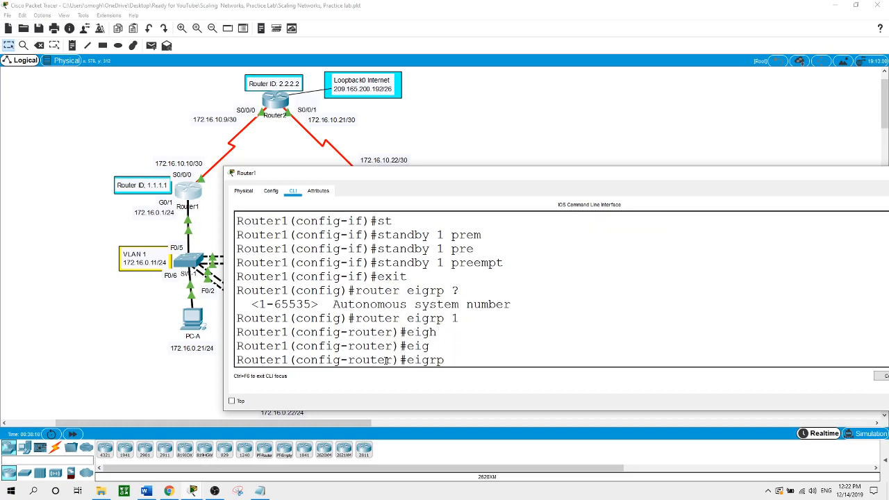
{"action": "type", "text": "ro"}
{"action": "key", "text": "Tab"}
{"action": "type", "text": "1."}
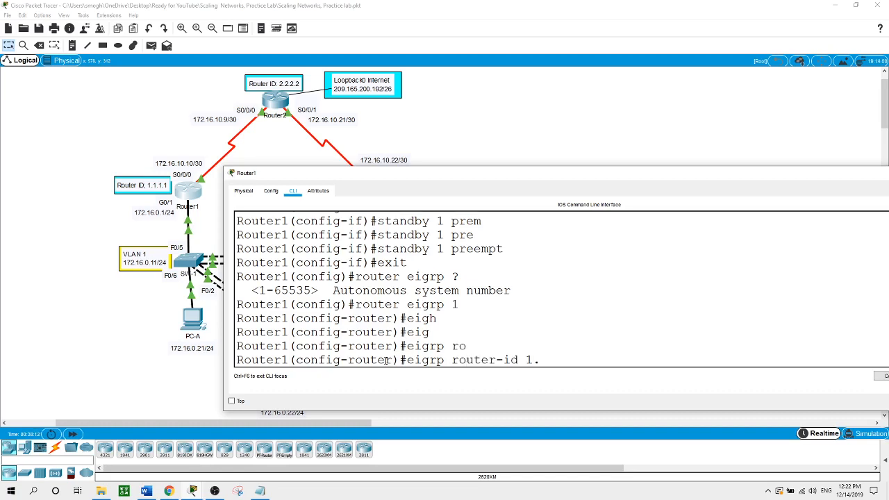
{"action": "type", "text": "1.1.1"}
{"action": "key", "text": "Return"}
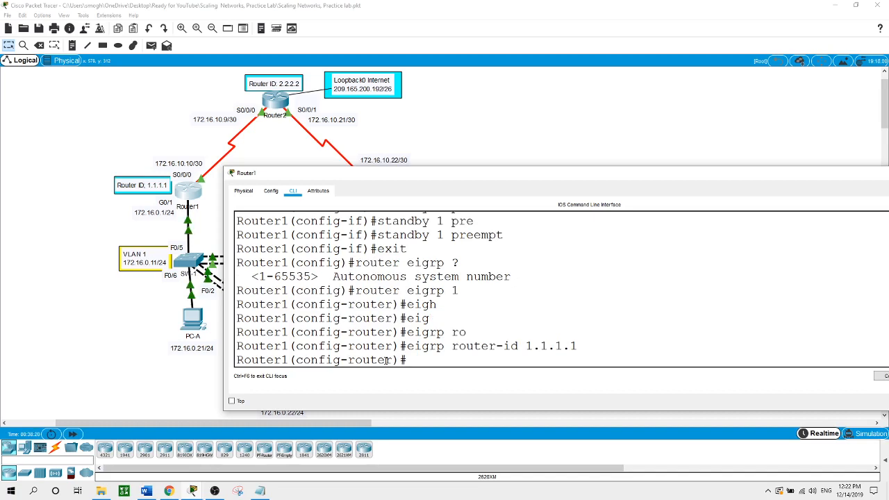
- Advertise networks 172.16.0.0 0.0.0.255 and 172.16.10.8 0.0.0.3 in Router1's EIGRP
{"action": "type", "text": "network"}
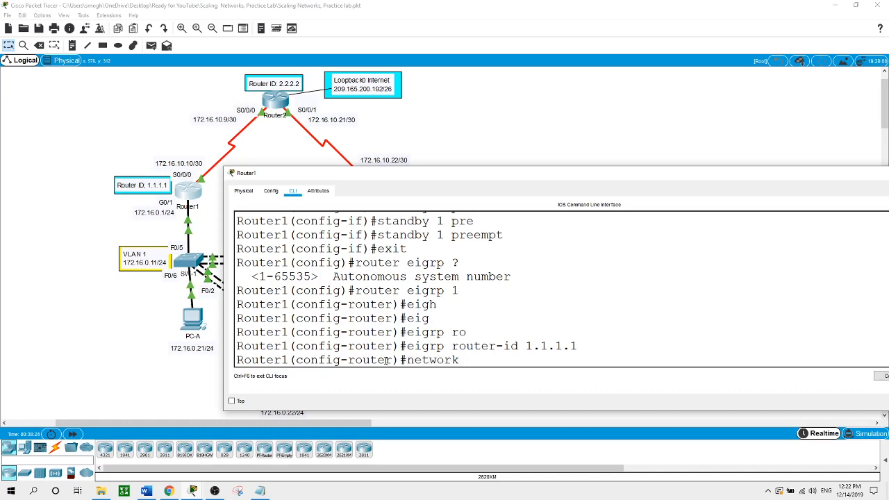
{"action": "type", "text": " 172.16.0.0 0.0.0.255"}
{"action": "key", "text": "Return"}
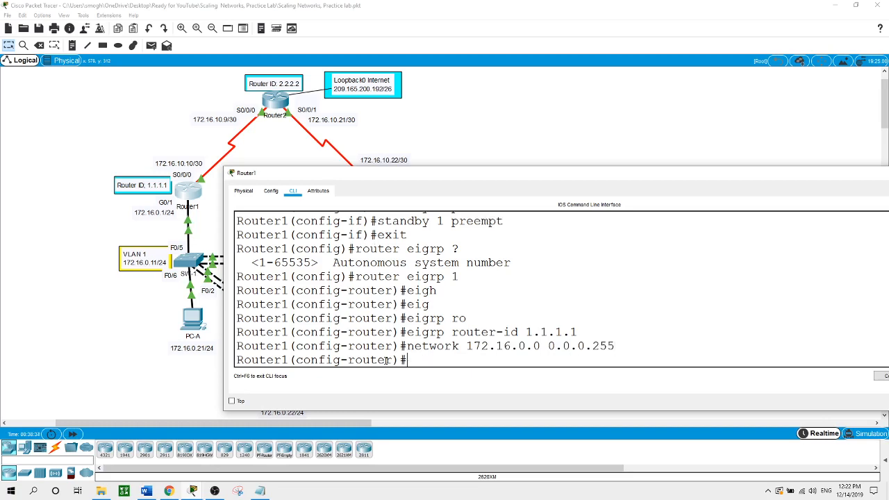
{"action": "type", "text": "network 172.16.10.8 0.0.0.3"}
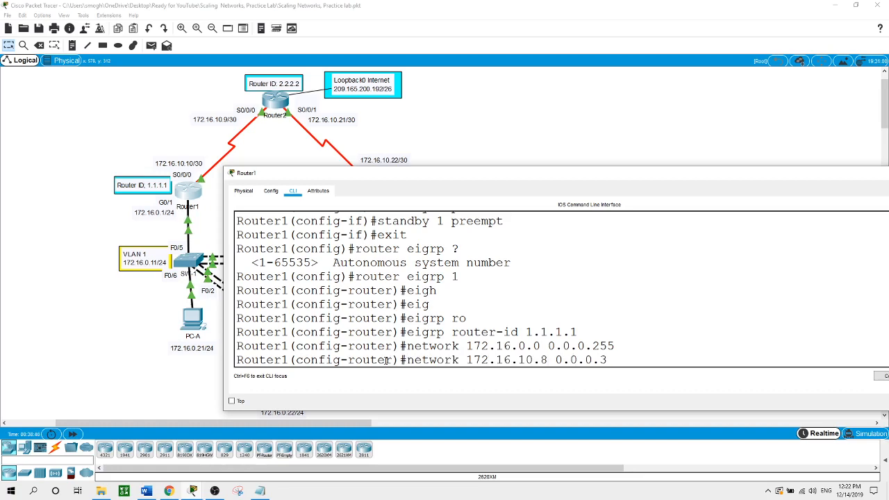
{"action": "key", "text": "Return"}
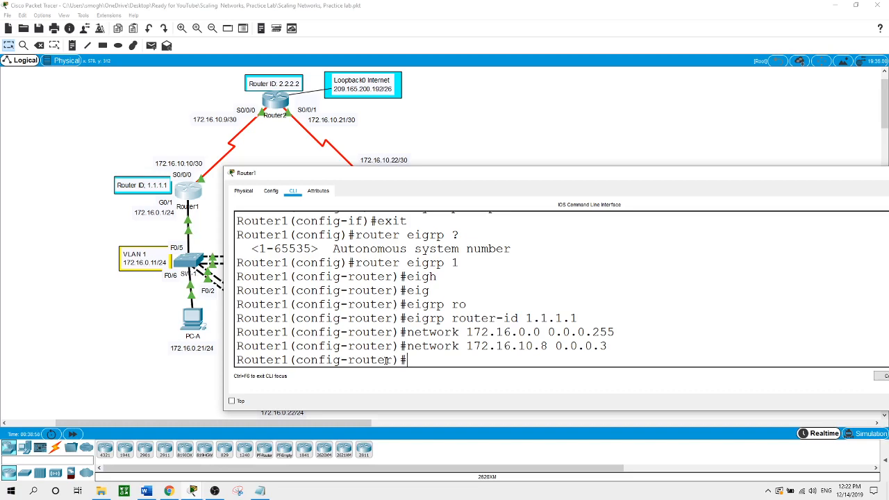
- Make G0/1 passive and disable auto-summary on Router1's EIGRP
{"action": "type", "text": "pas"}
{"action": "key", "text": "Tab"}
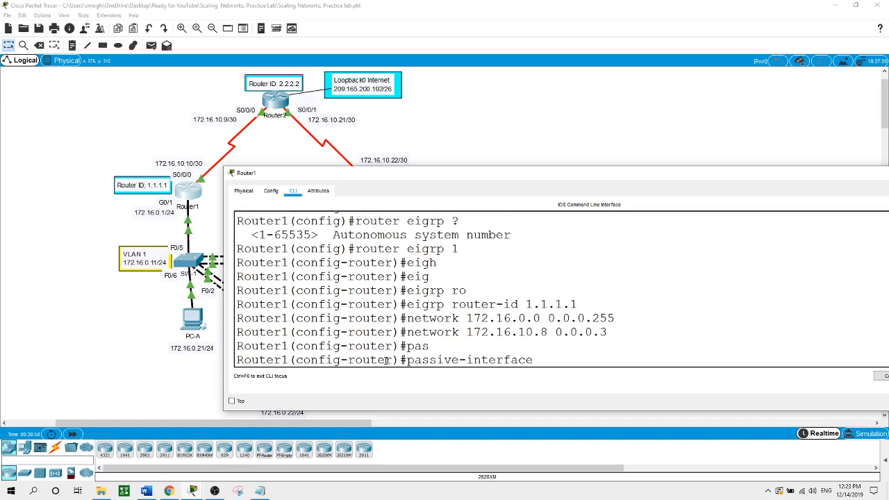
{"action": "type", "text": "g0/1"}
{"action": "key", "text": "Return"}
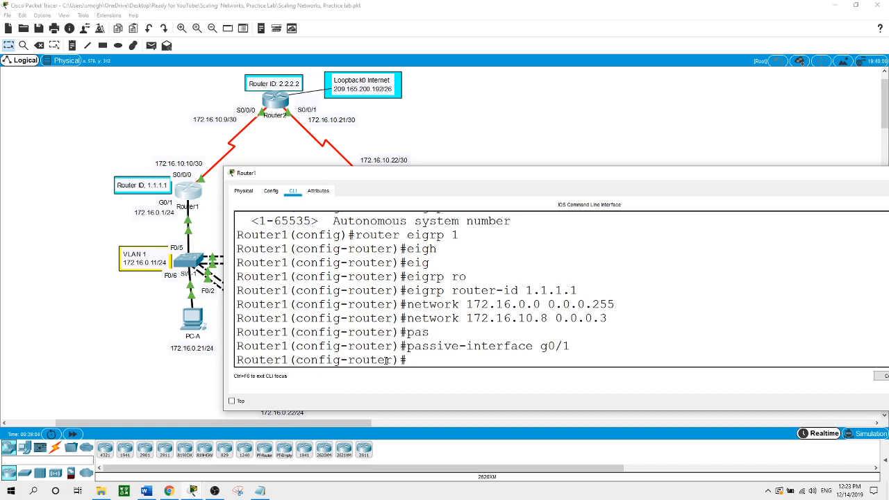
{"action": "type", "text": "no au"}
{"action": "key", "text": "Tab"}
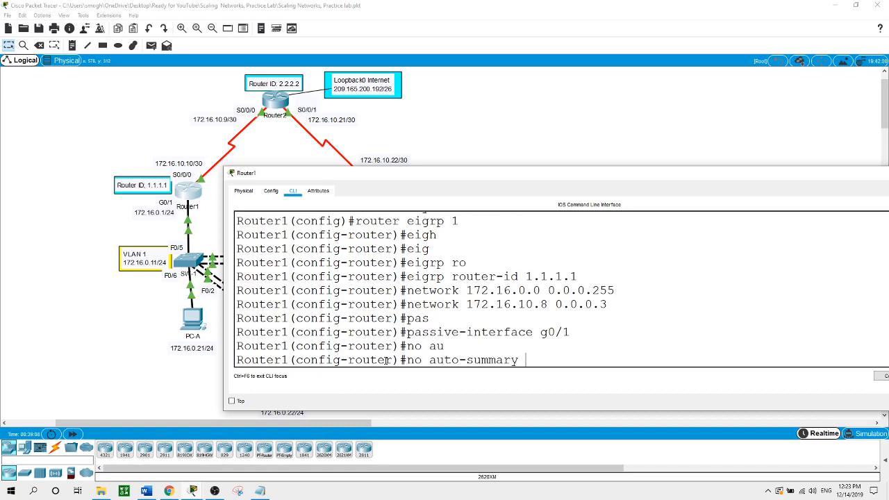
{"action": "key", "text": "Return"}
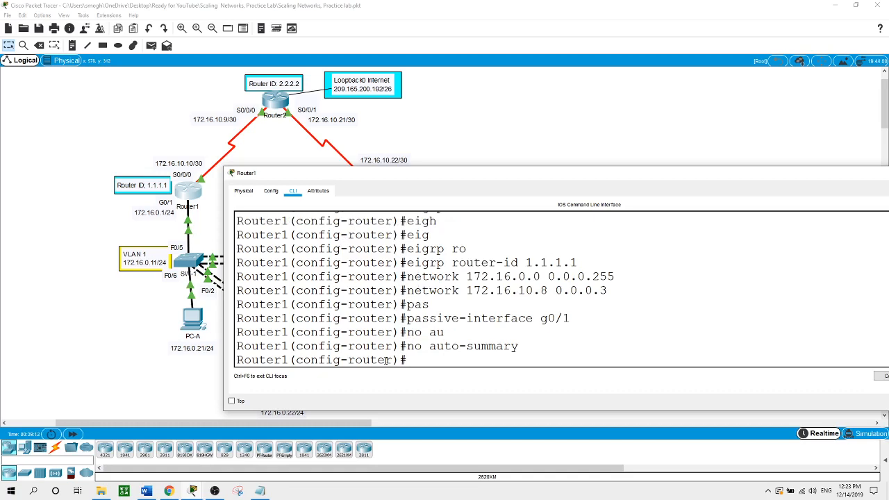
{"action": "left_click", "coordinate": [467, 135]}
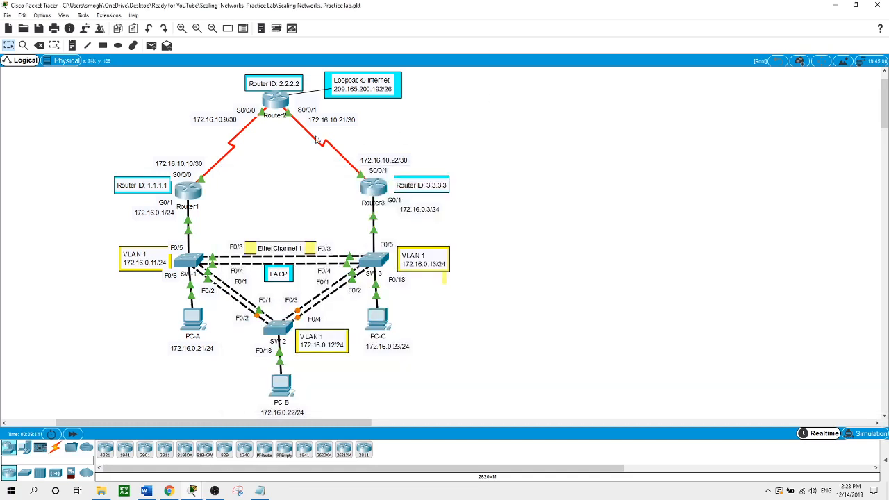
- On Router2, start EIGRP process 1 with router ID 2.2.2.2
{"action": "left_click", "coordinate": [276, 104]}
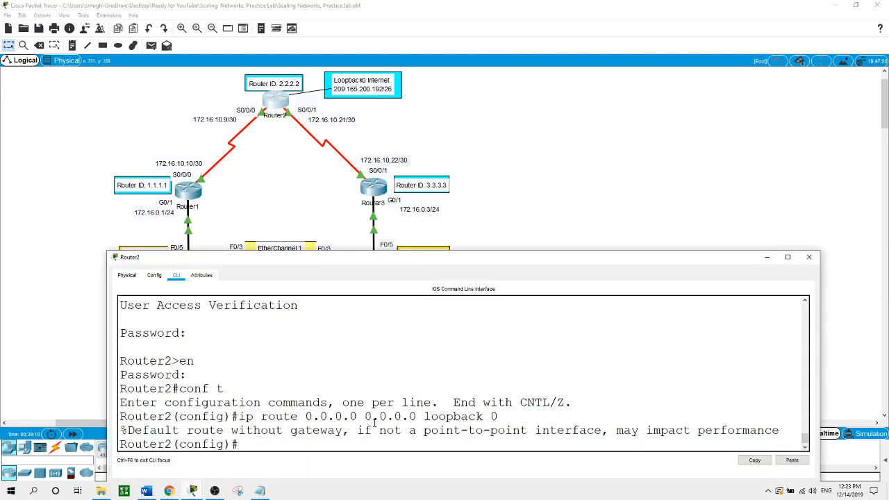
{"action": "type", "text": "router eigrp 1"}
{"action": "key", "text": "Return"}
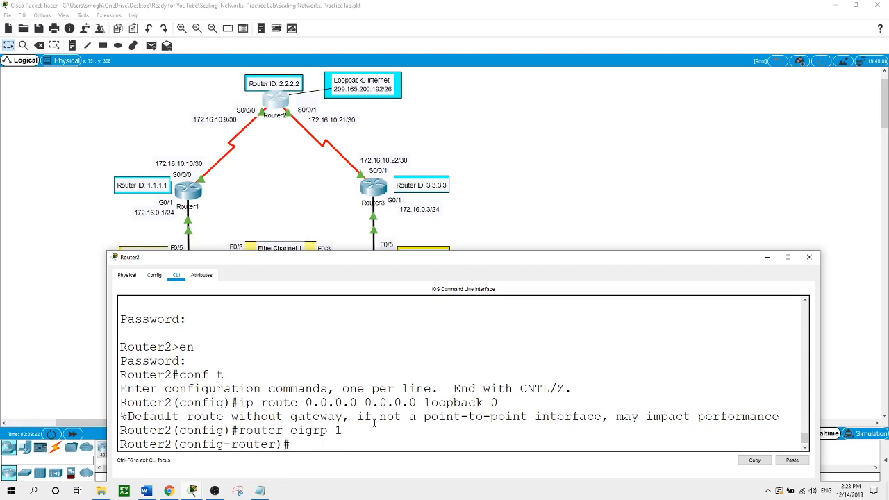
{"action": "type", "text": "eigrp "}
{"action": "type", "text": "ro"}
{"action": "key", "text": "Tab"}
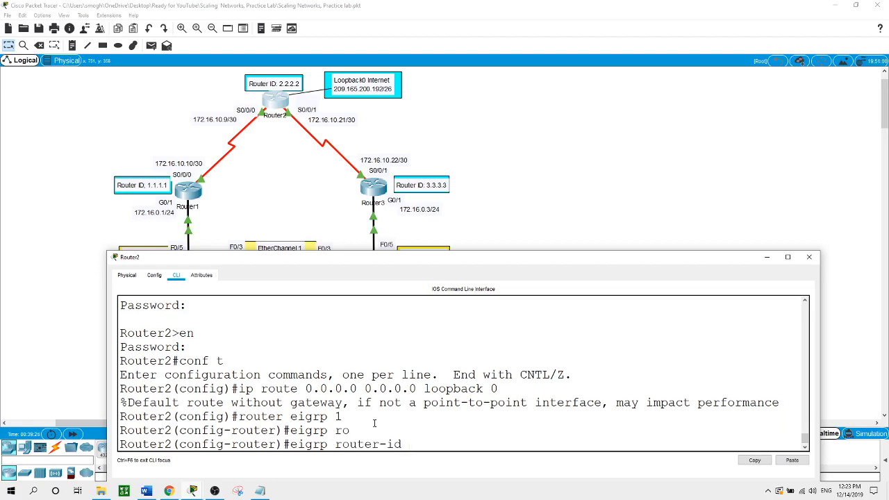
{"action": "type", "text": "2.2.2.2"}
{"action": "key", "text": "Return"}
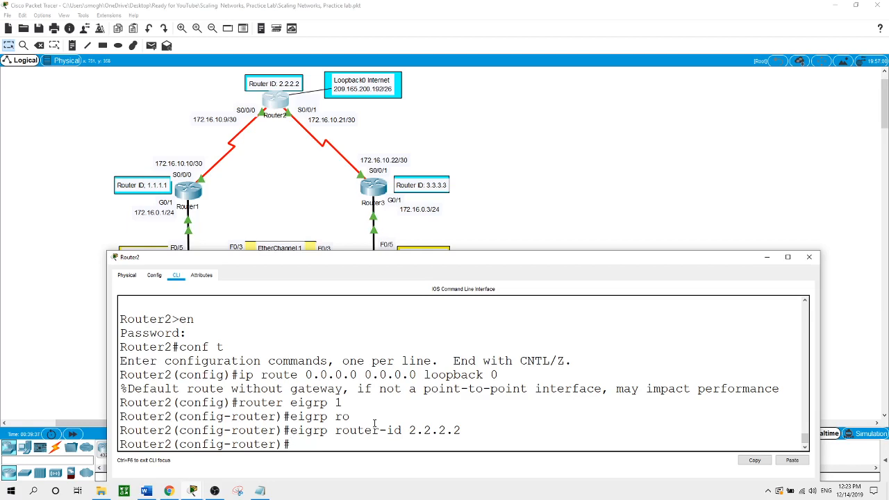
- Advertise serial links 172.16.10.8 0.0.0.3 and 172.16.10.20 0.0.0.3 in Router2's EIGRP
{"action": "type", "text": "network 172.16.10.8"}
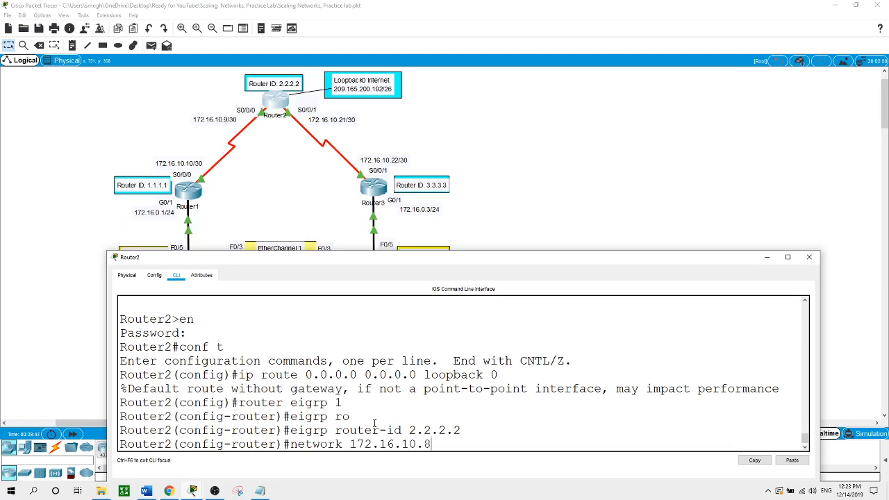
{"action": "type", "text": " 0.0.0."}
{"action": "type", "text": "3"}
{"action": "key", "text": "Return"}
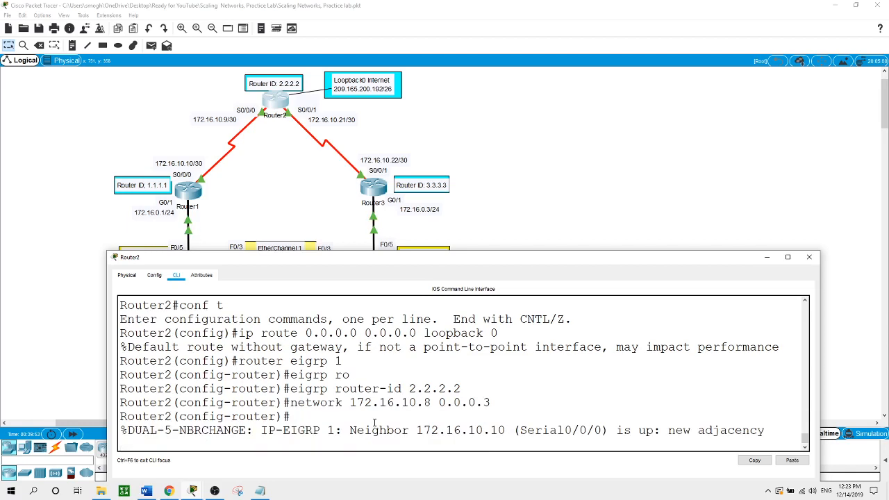
{"action": "key", "text": "Return"}
{"action": "type", "text": "net"}
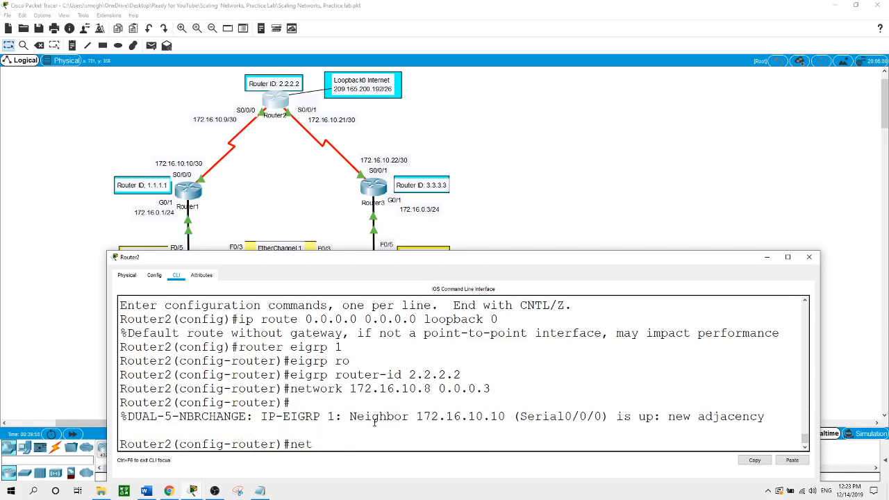
{"action": "type", "text": "work 172.16.10.20 0.0.0.3"}
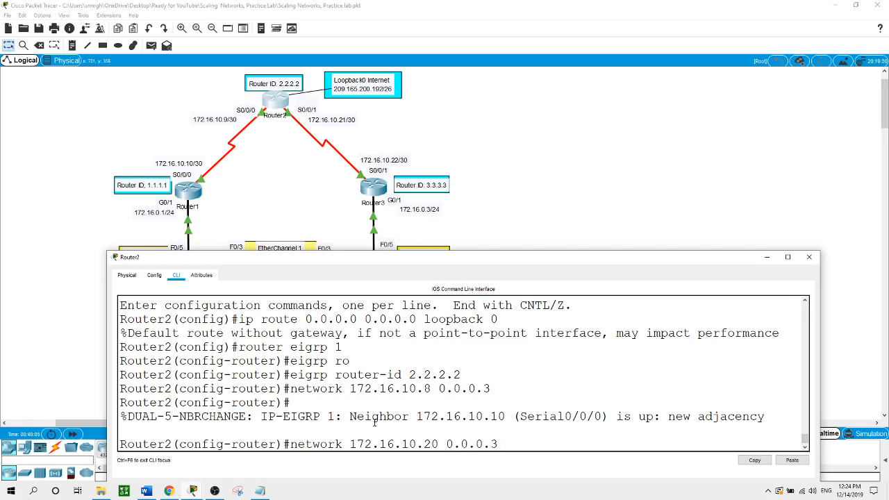
{"action": "key", "text": "Return"}
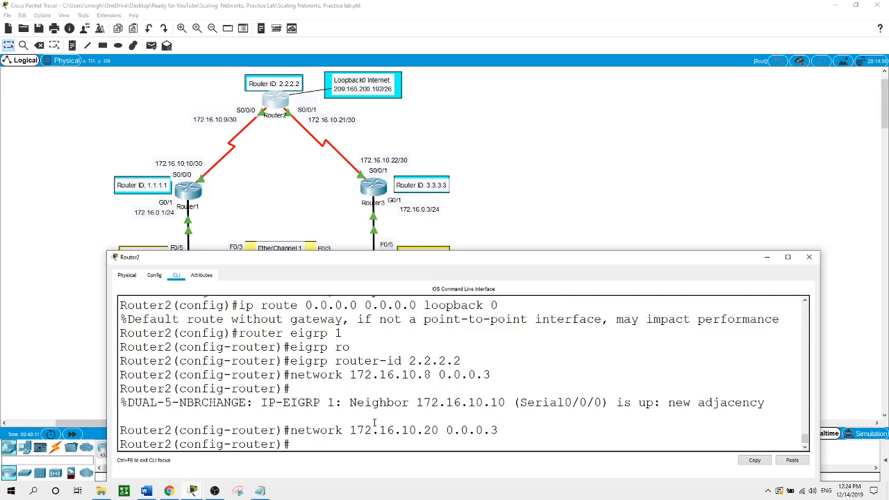
- Disable auto-summary and redistribute static routes into Router2's EIGRP
{"action": "type", "text": "no au"}
{"action": "key", "text": "Tab"}
{"action": "key", "text": "Return"}
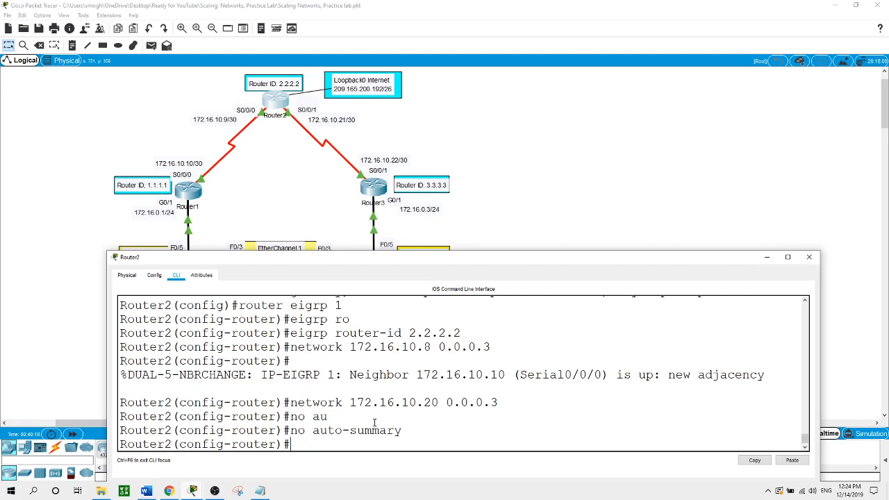
{"action": "type", "text": "red"}
{"action": "key", "text": "Tab"}
{"action": "type", "text": "st"}
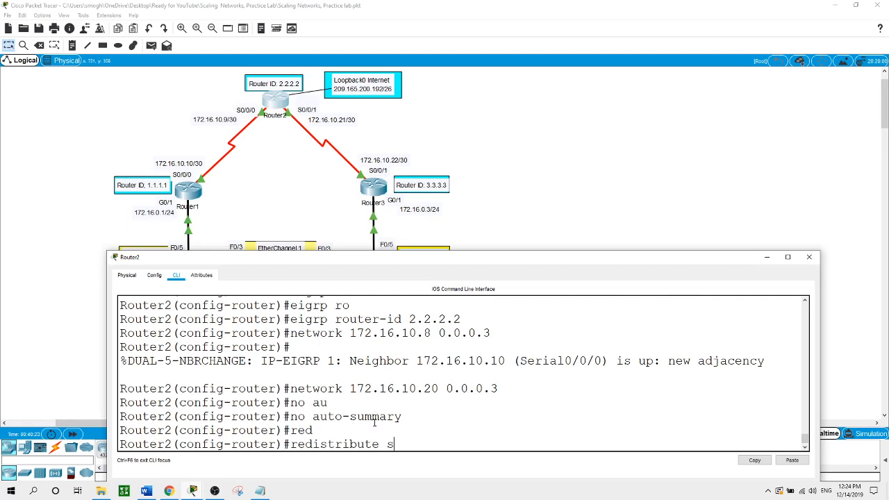
{"action": "key", "text": "Tab"}
{"action": "key", "text": "Return"}
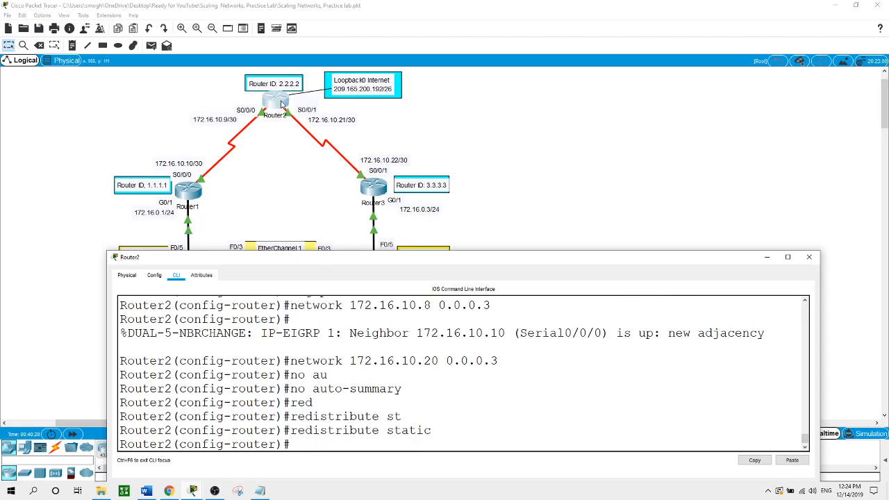
- On Router3, start EIGRP process 1 with router ID 3.3.3.3
{"action": "left_click", "coordinate": [561, 123]}
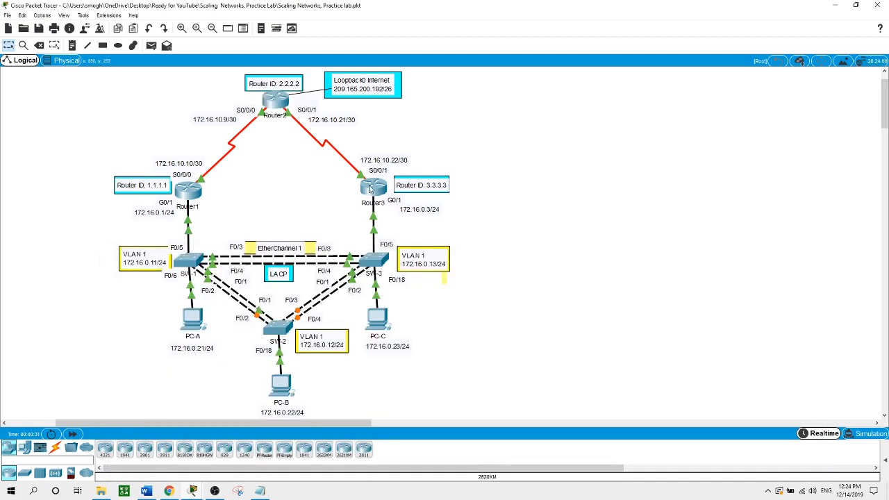
{"action": "left_click", "coordinate": [371, 189]}
{"action": "key", "text": "Return"}
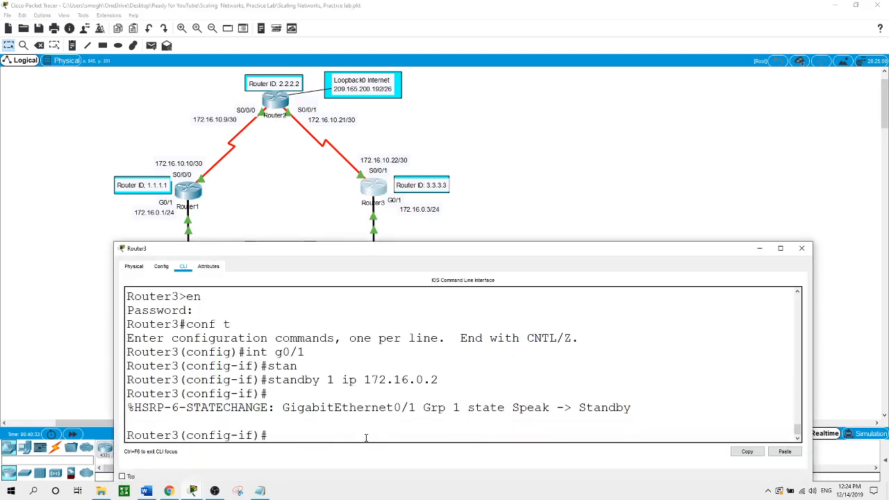
{"action": "type", "text": "exit"}
{"action": "key", "text": "Return"}
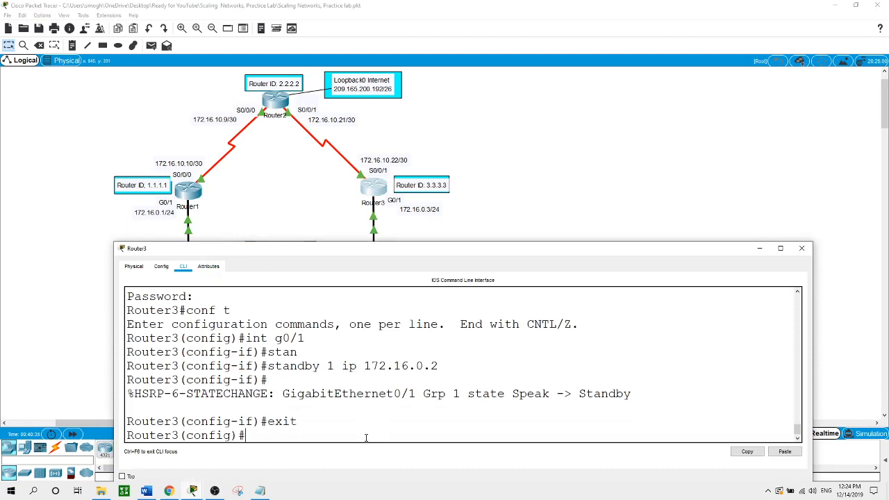
{"action": "type", "text": "router eigrp 1"}
{"action": "key", "text": "Return"}
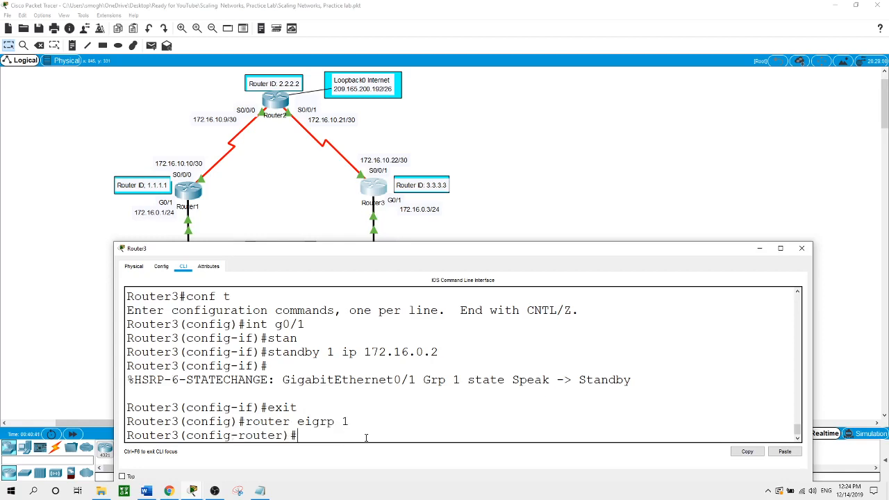
{"action": "type", "text": "eigrp"}
{"action": "type", "text": " ro"}
{"action": "key", "text": "Tab"}
{"action": "type", "text": "3.3.3.3"}
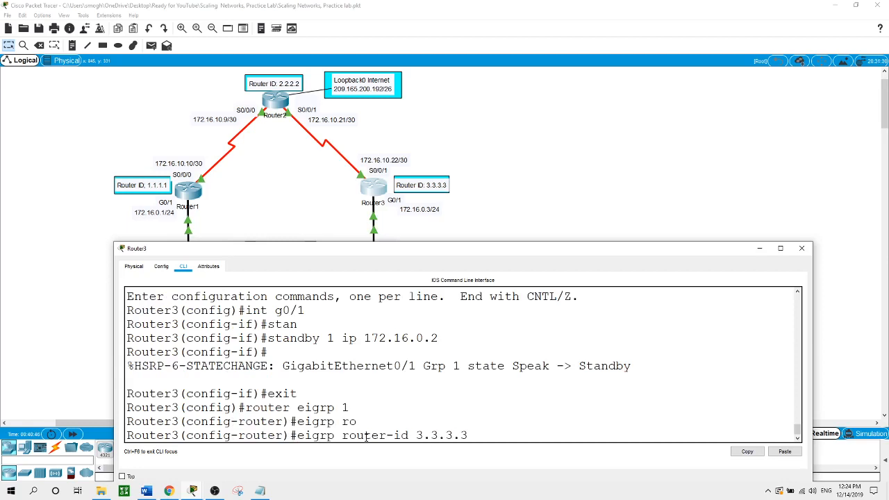
{"action": "key", "text": "Return"}
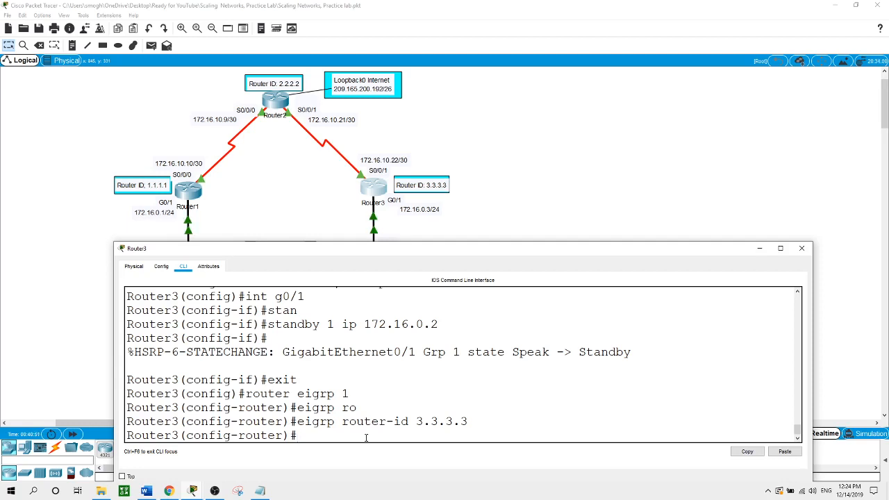
- Advertise networks 172.16.0.0 0.0.0.255 and 172.16.10.20 0.0.0.3 in Router3's EIGRP
{"action": "type", "text": "network 172.1"}
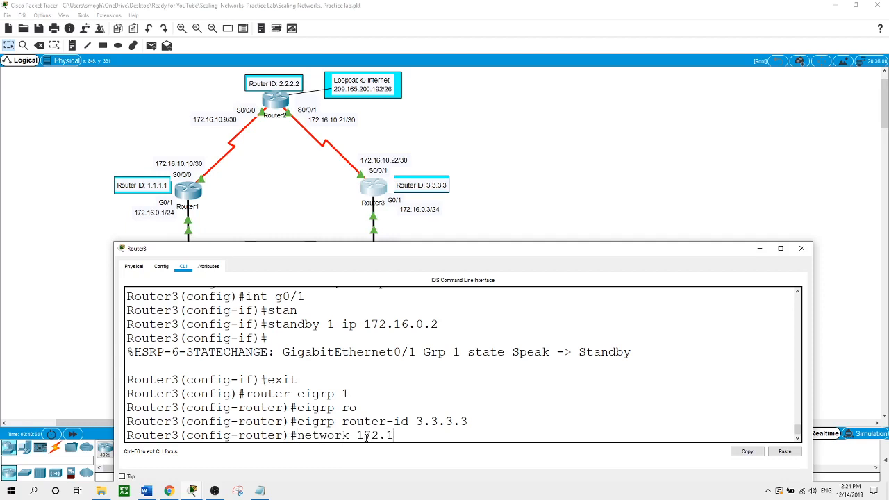
{"action": "type", "text": "6.0.0 0.0.0.255"}
{"action": "key", "text": "Return"}
{"action": "type", "text": "net"}
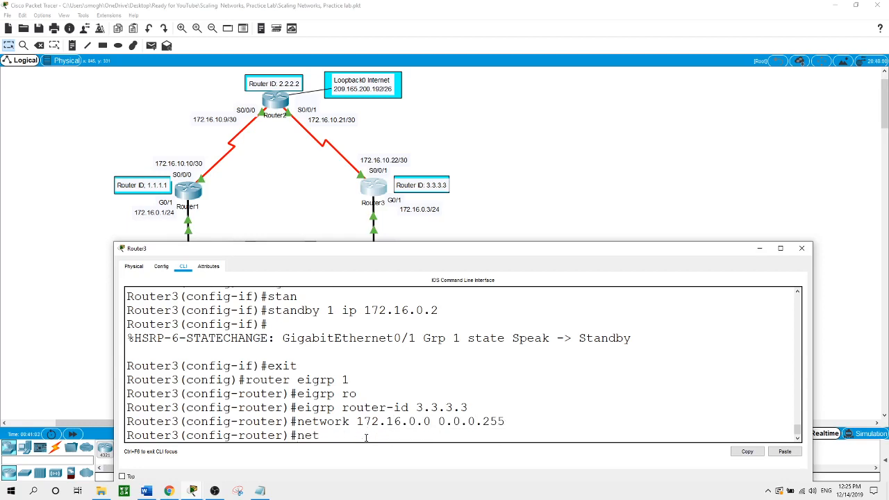
{"action": "type", "text": "work 172.16.10.20 0.0.0."}
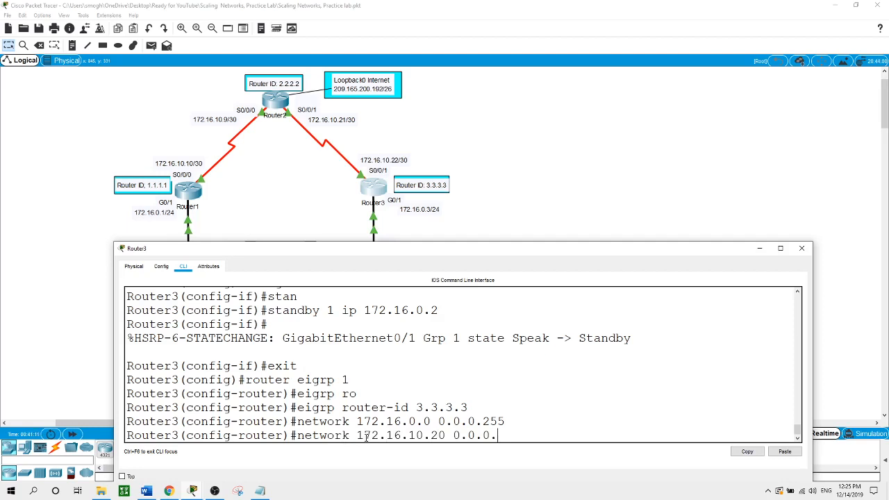
{"action": "type", "text": "3"}
{"action": "key", "text": "Return"}
{"action": "key", "text": "Return"}
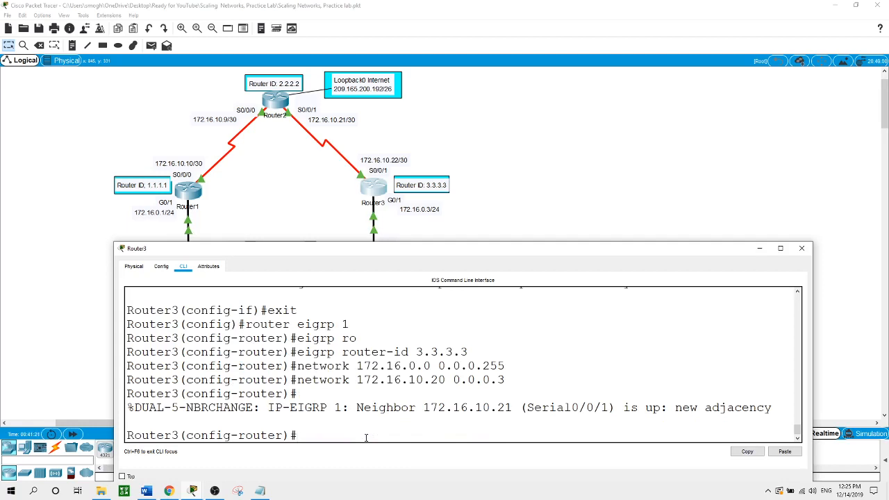
- Make G0/1 passive and disable auto-summary on Router3's EIGRP
{"action": "type", "text": "pas"}
{"action": "key", "text": "Tab"}
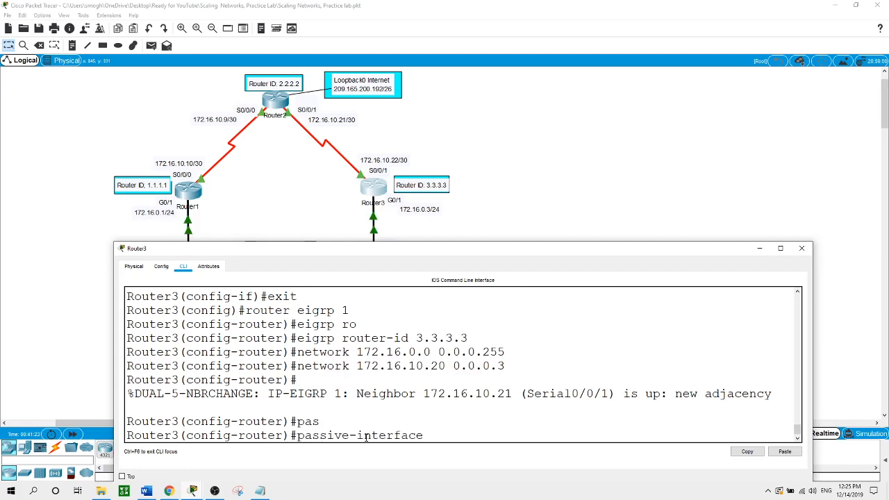
{"action": "type", "text": "g0/1"}
{"action": "key", "text": "Return"}
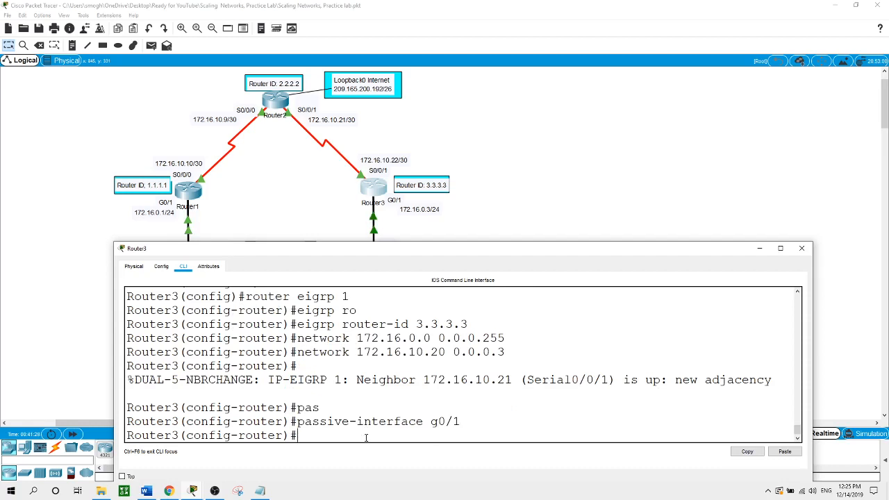
{"action": "type", "text": "no au"}
{"action": "key", "text": "Tab"}
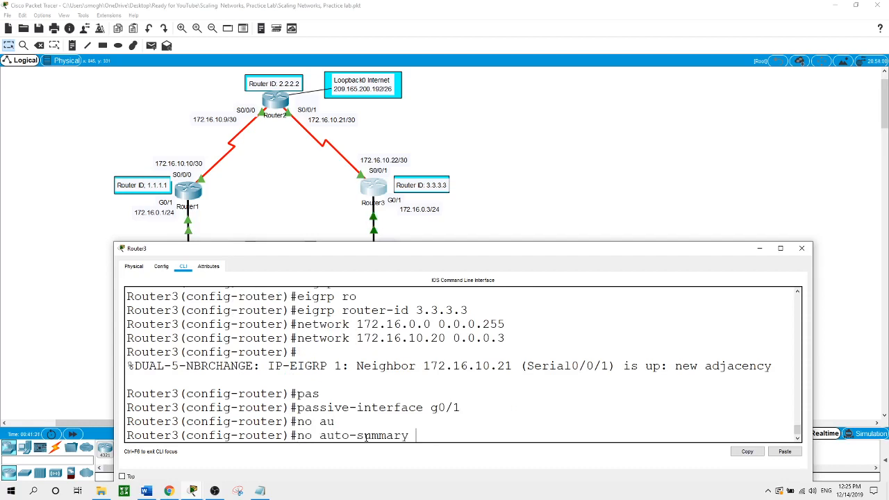
{"action": "key", "text": "Return"}
{"action": "key", "text": "Return"}
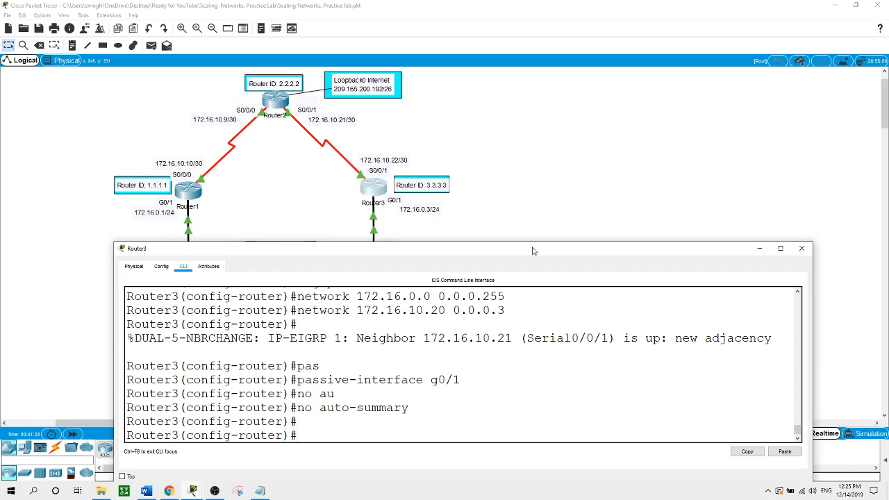
- Ping PC-C at 172.16.0.23 from PC-A's command prompt
{"action": "left_click", "coordinate": [526, 192]}
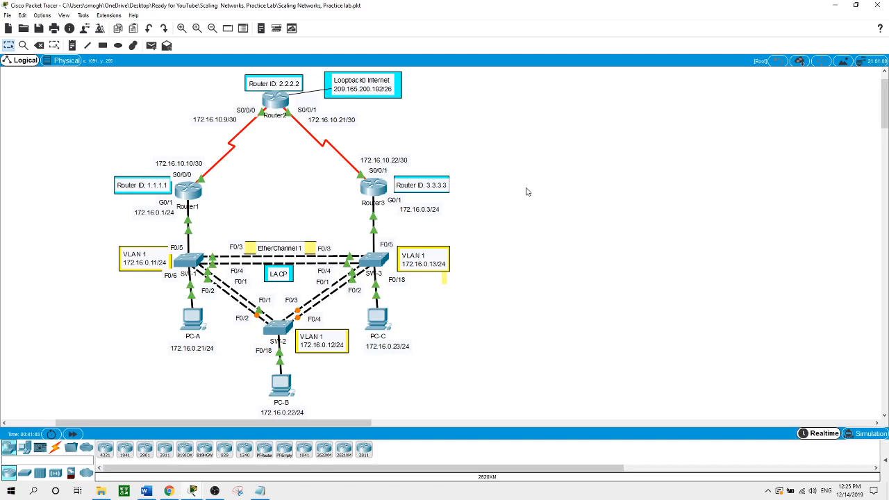
{"action": "left_click", "coordinate": [193, 321]}
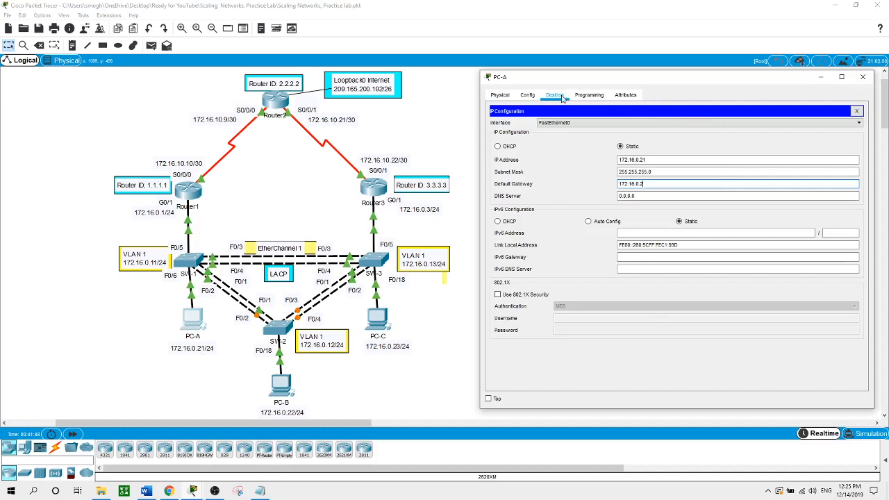
{"action": "left_click", "coordinate": [857, 111]}
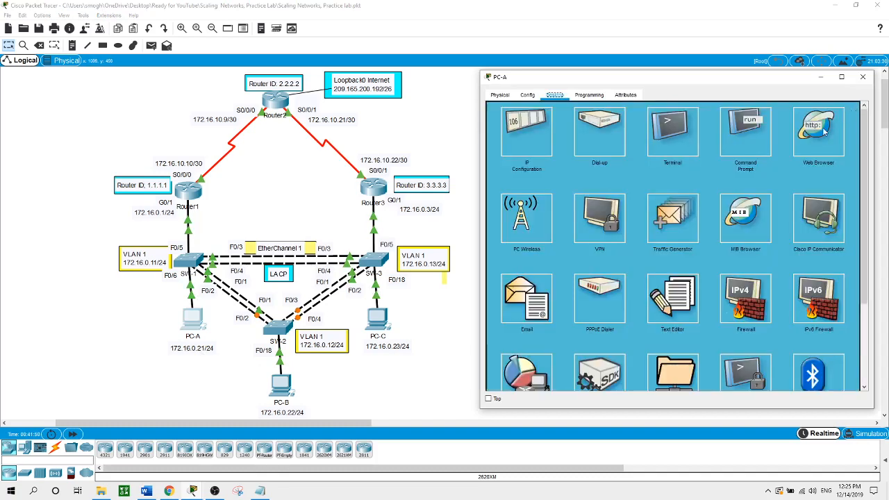
{"action": "left_click", "coordinate": [759, 144]}
{"action": "type", "text": "ping "}
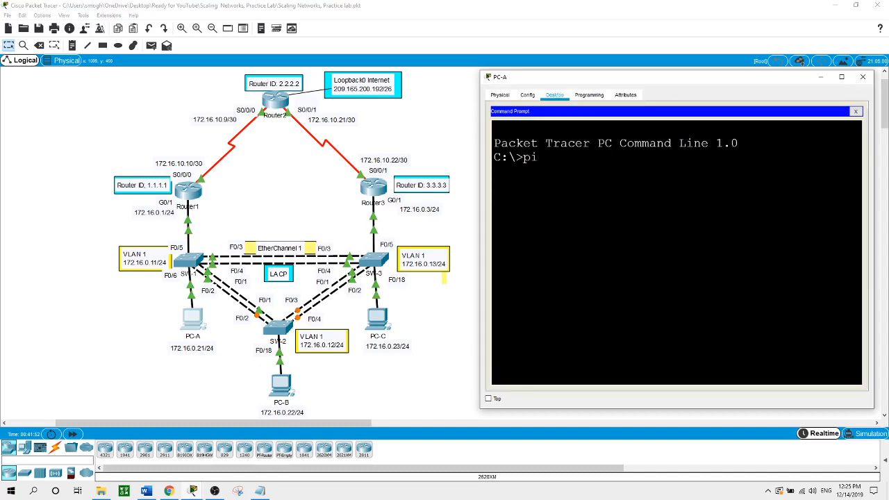
{"action": "type", "text": "172.16.0.23"}
{"action": "key", "text": "Return"}
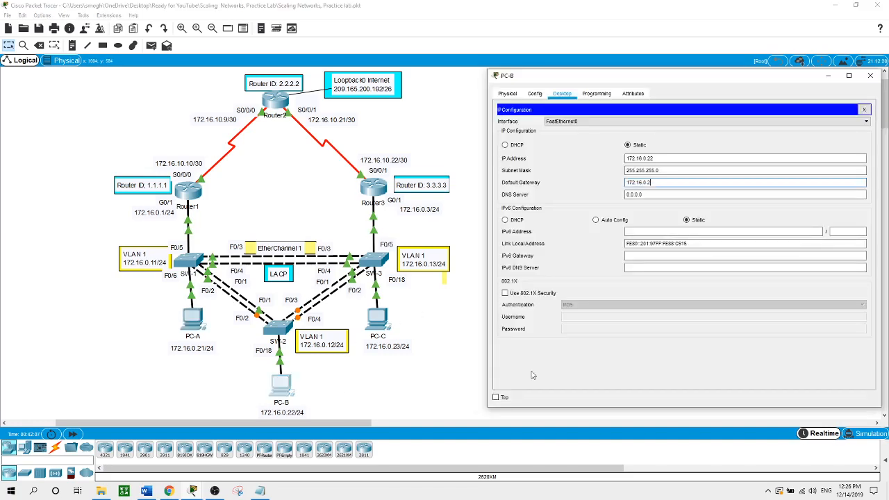
- From PC-B, ping PC-A at 172.16.0.21 and PC-C at 172.16.0.23
{"action": "left_click", "coordinate": [864, 110]}
{"action": "left_click", "coordinate": [753, 132]}
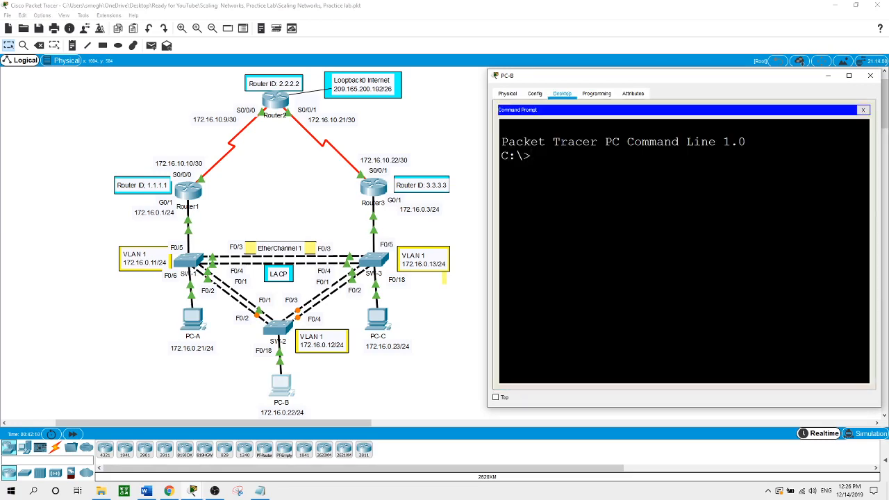
{"action": "type", "text": "ping 172.16.0.21"}
{"action": "key", "text": "Return"}
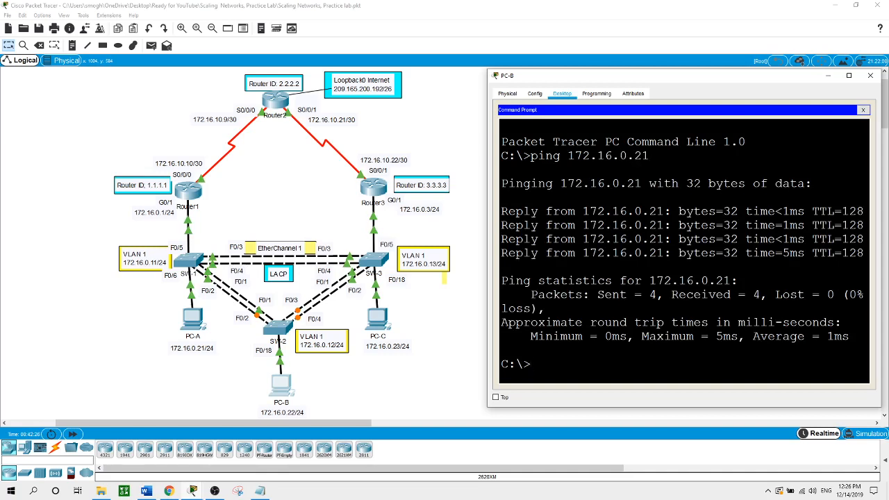
{"action": "type", "text": "ping 172.16.0.23"}
{"action": "key", "text": "Return"}
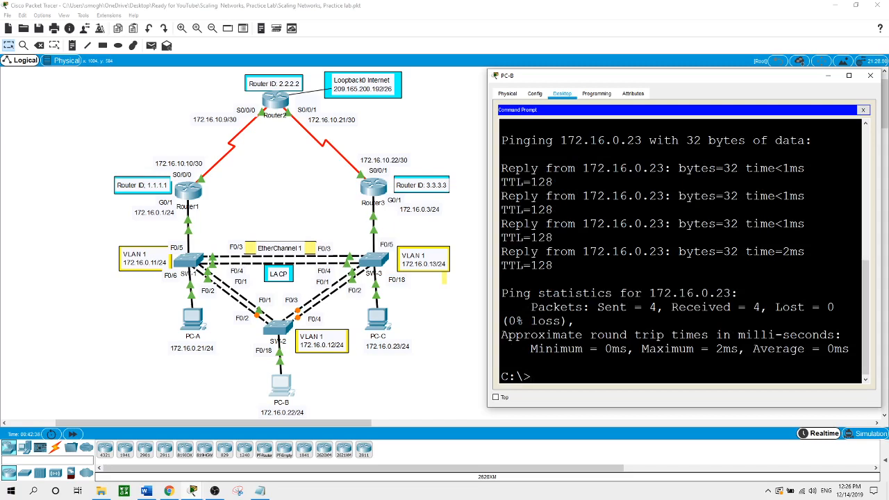
- From PC-B, ping the HSRP gateway 172.16.0.2 and internet address 209.165.200.193
{"action": "type", "text": "ping 172.16.0.2"}
{"action": "key", "text": "Return"}
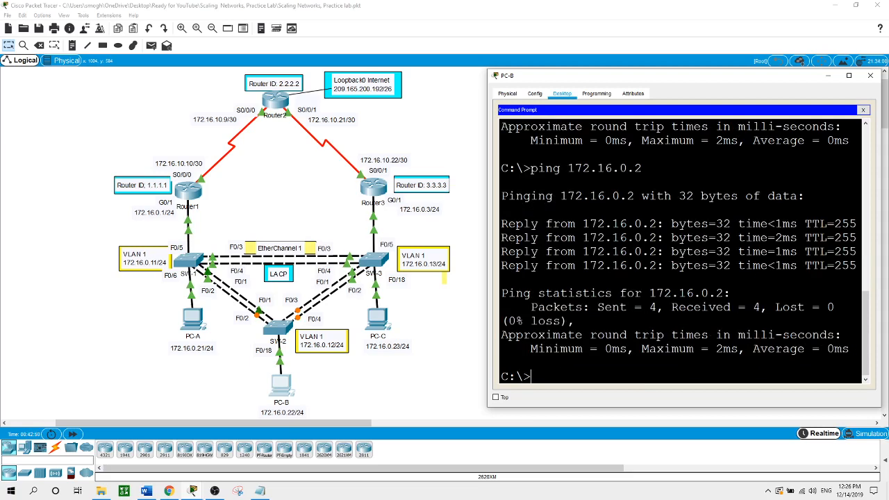
{"action": "type", "text": "ping 209.165."}
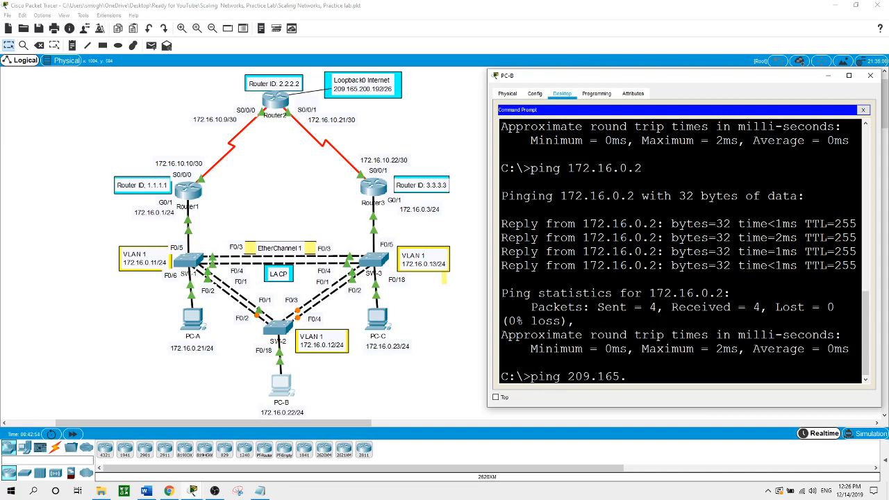
{"action": "type", "text": "200.193"}
{"action": "key", "text": "Return"}
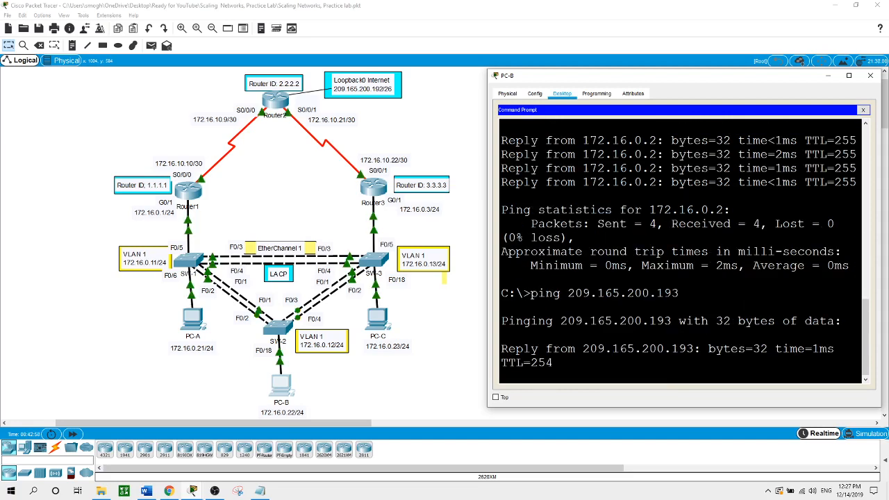
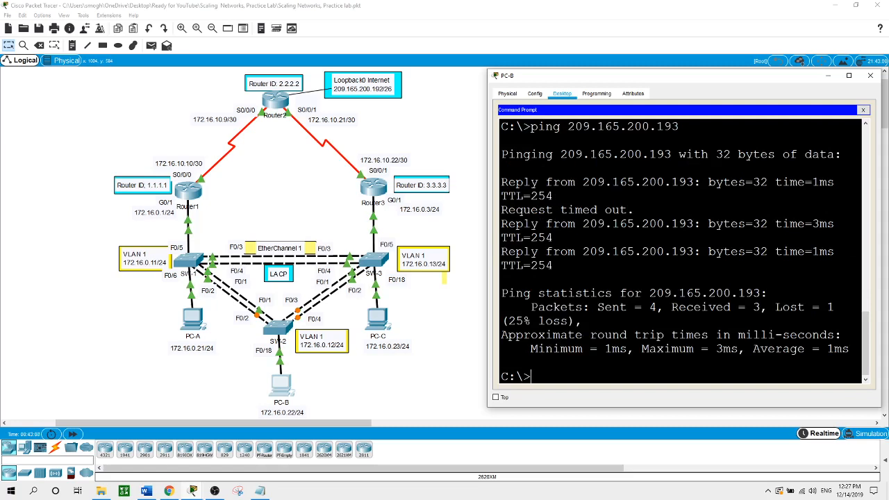
- Run tracert 209.165.200.193 from PC-B's command prompt, confirming 172.16.0.1 as the first hop
{"action": "type", "text": "tra"}
{"action": "type", "text": "cert 209.165.200.193"}
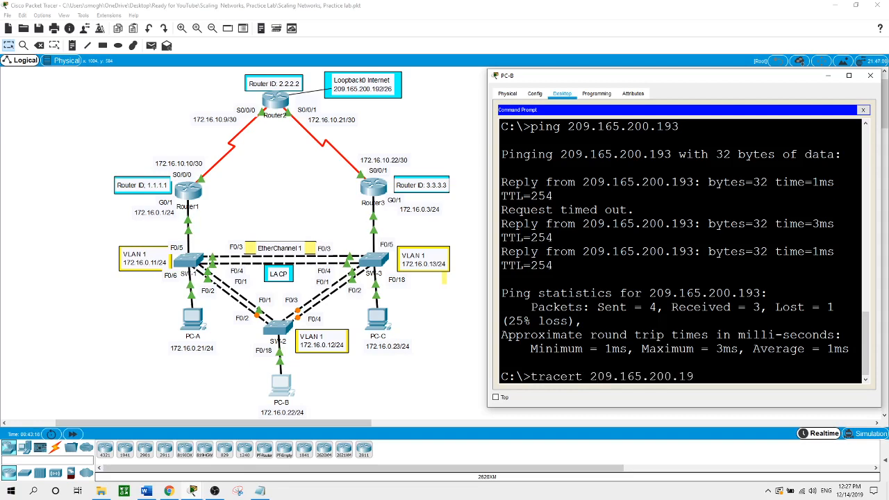
{"action": "key", "text": "Return"}
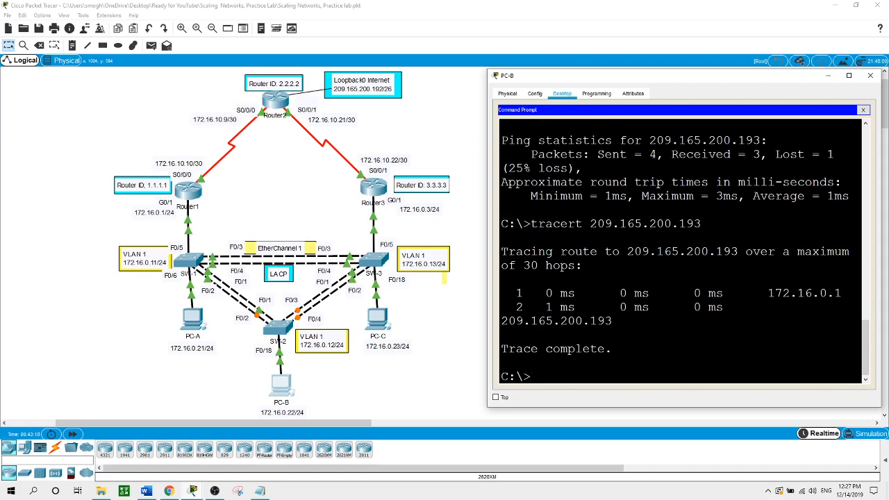
- Widen and reposition PC-B's command prompt to review the trace, then return to the topology
{"action": "left_click", "coordinate": [485, 225]}
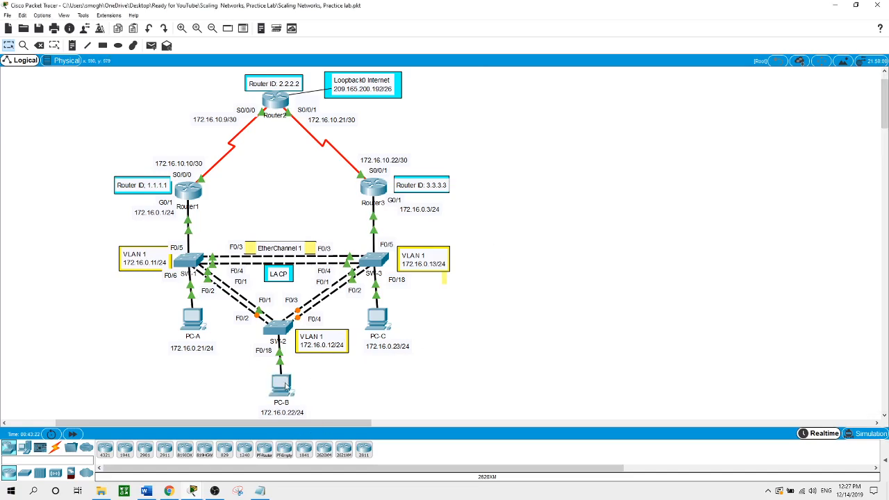
{"action": "left_click", "coordinate": [281, 381]}
{"action": "left_click_drag", "start_coordinate": [487, 286], "coordinate": [414, 283]}
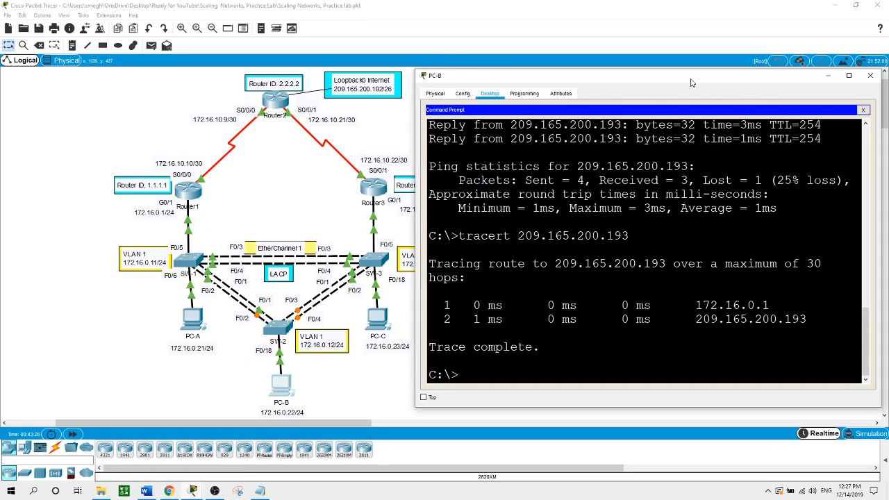
{"action": "left_click_drag", "start_coordinate": [690, 78], "coordinate": [703, 77]}
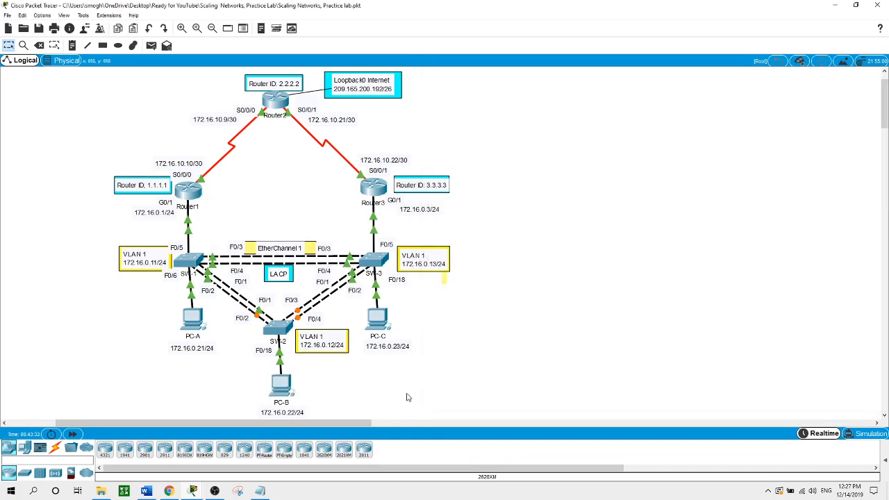
{"action": "left_click", "coordinate": [408, 397]}
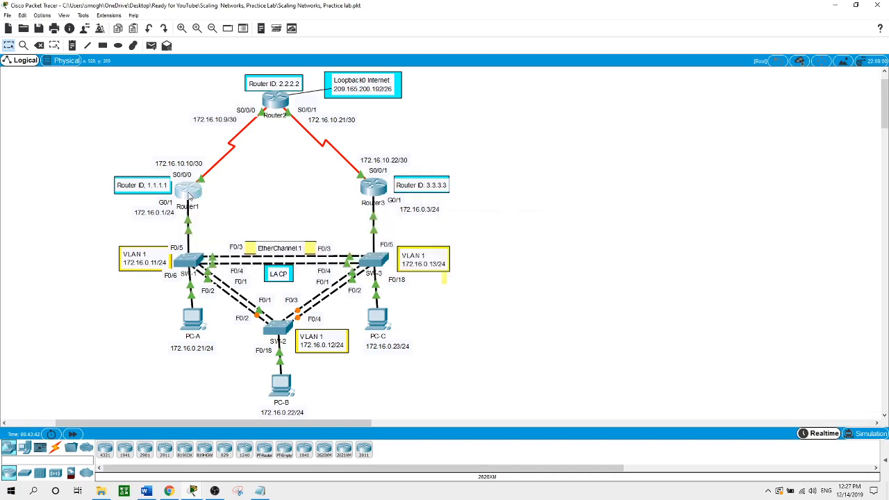
- On Router1's CLI, leave configuration mode with end
{"action": "left_click", "coordinate": [189, 195]}
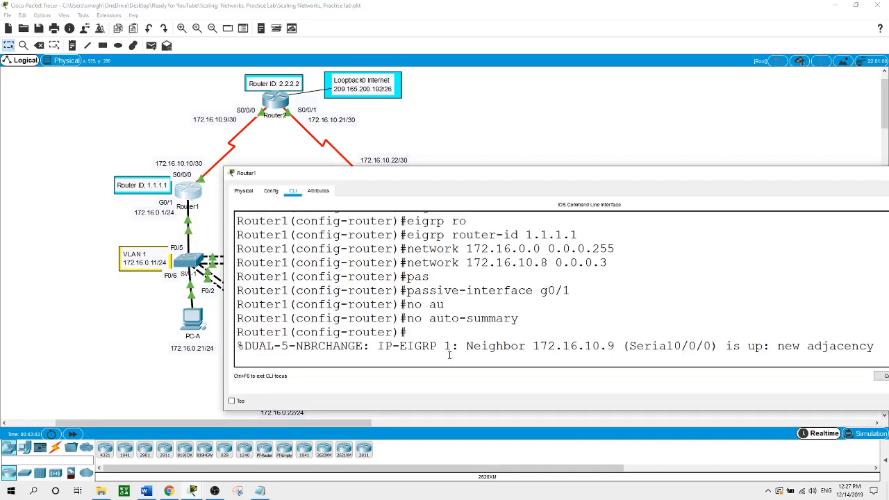
{"action": "key", "text": "Return"}
{"action": "type", "text": "end"}
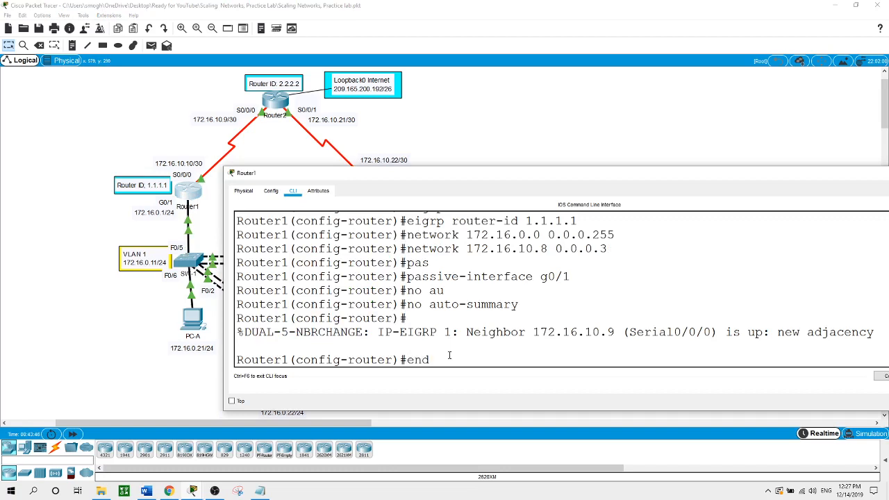
{"action": "key", "text": "Return"}
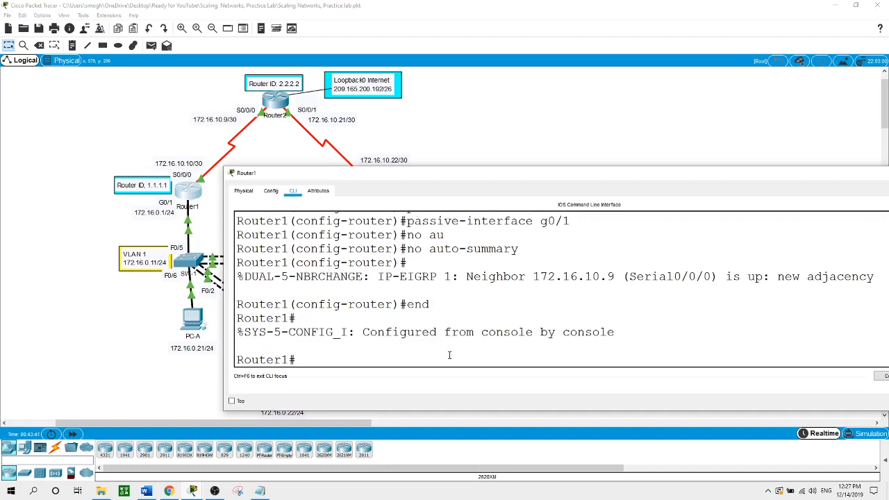
{"action": "type", "text": "int g0/1"}
{"action": "key", "text": "Return"}
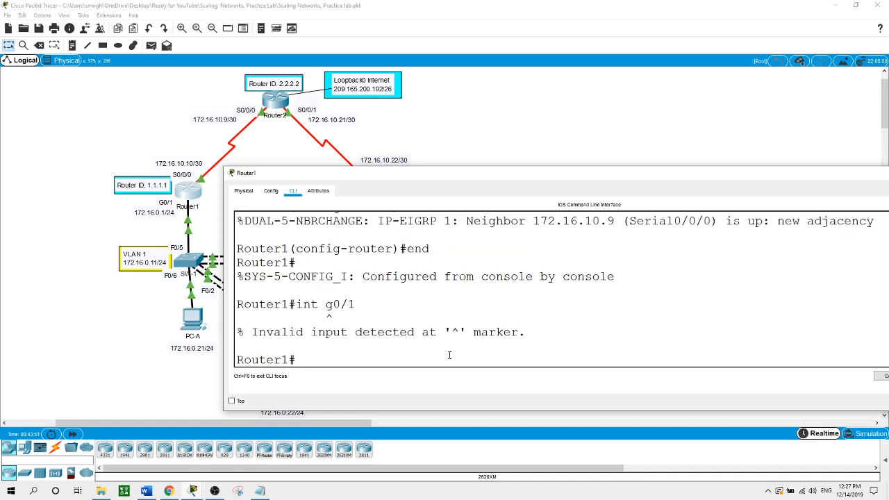
- Shut down Router1's interface G0/1 via conf t, dropping its HSRP group to Init
{"action": "type", "text": "conf t"}
{"action": "key", "text": "Return"}
{"action": "type", "text": "int g0"}
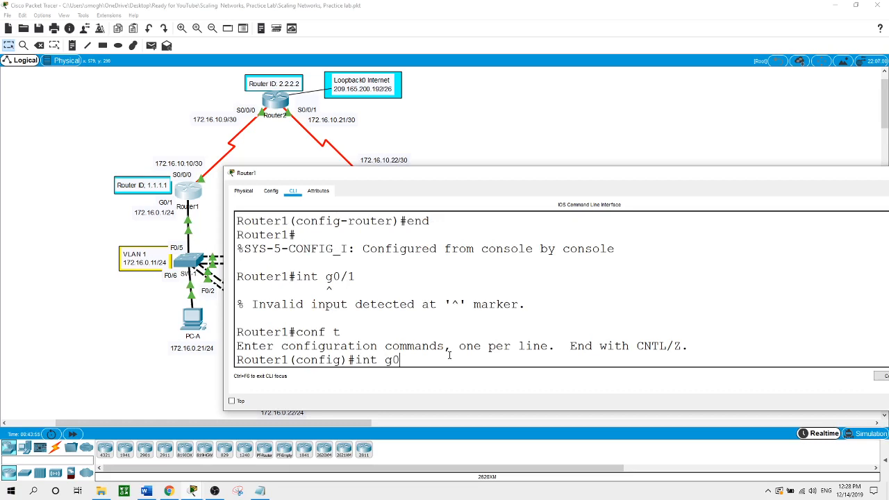
{"action": "type", "text": "/1"}
{"action": "key", "text": "Return"}
{"action": "type", "text": "shut"}
{"action": "key", "text": "Return"}
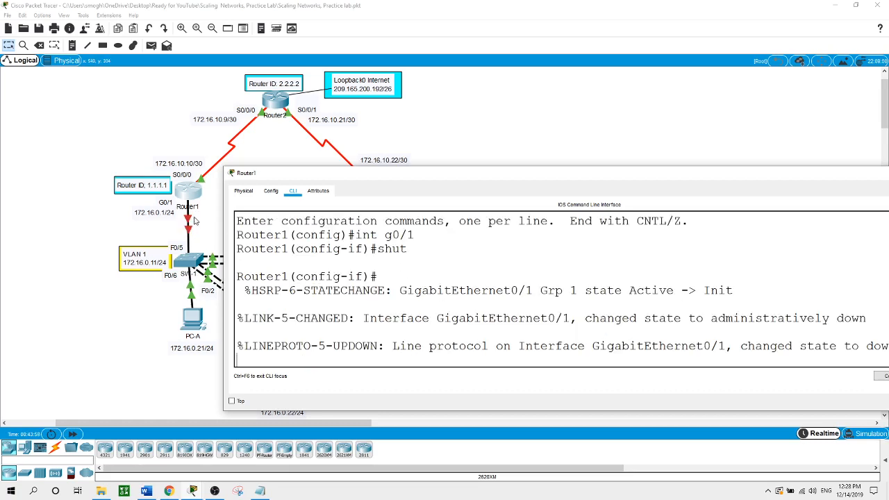
{"action": "left_click", "coordinate": [192, 376]}
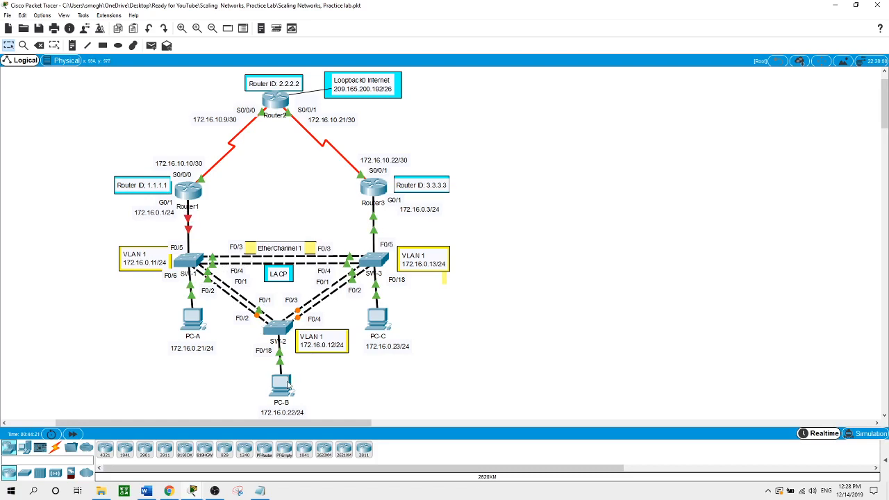
- From PC-B, ping 172.16.0.1 (fails, stopped with Ctrl+C) and the HSRP gateway 172.16.0.2
{"action": "left_click", "coordinate": [282, 384]}
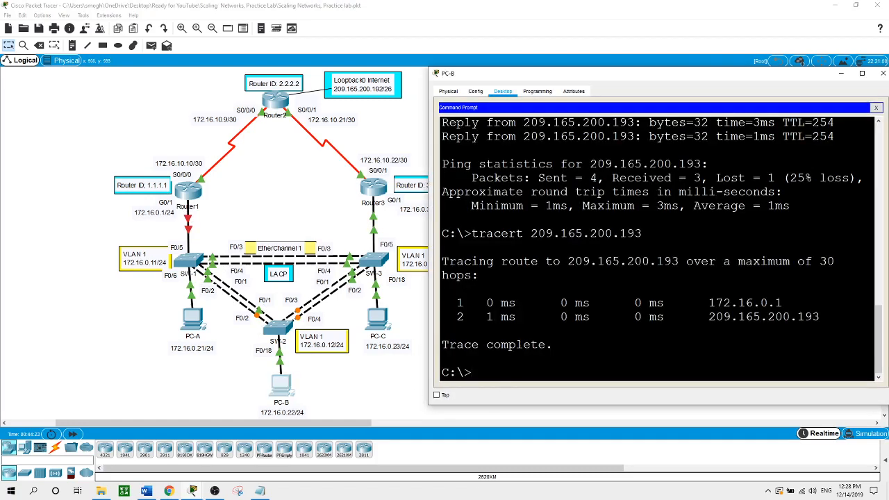
{"action": "type", "text": "ping 172.16.0.1"}
{"action": "key", "text": "Return"}
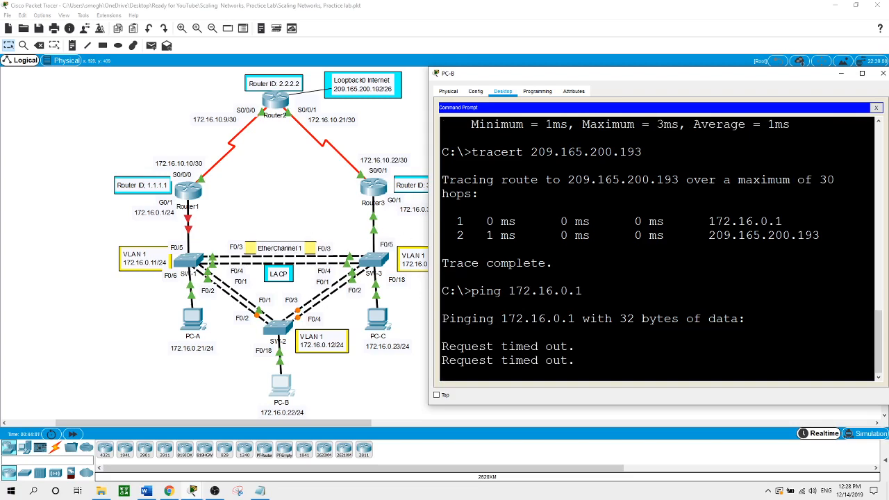
{"action": "key", "text": "ctrl+c"}
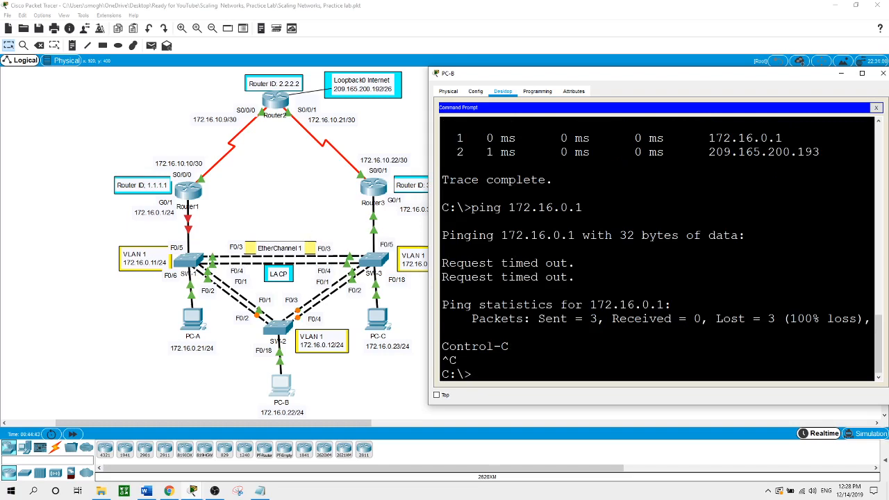
{"action": "type", "text": "ping 172.16.0.2"}
{"action": "key", "text": "Return"}
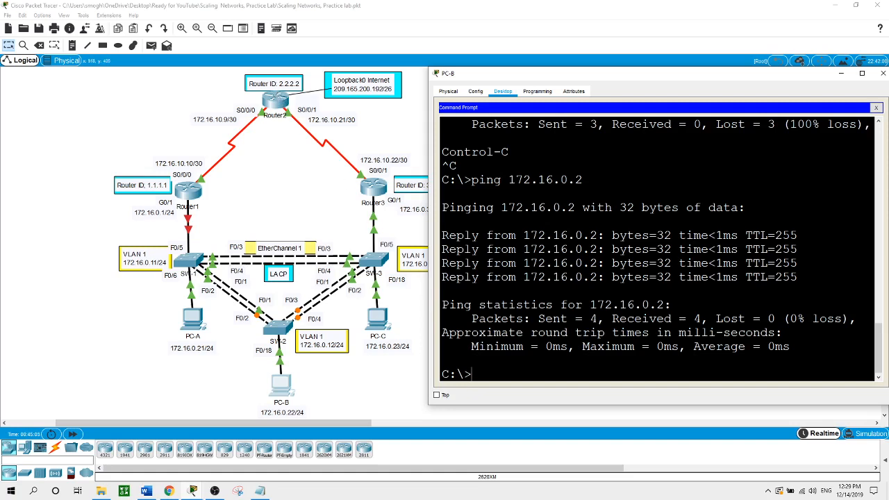
- Ping and trace 209.165.200.193 from PC-B, confirming the route now goes through 172.16.0.3
{"action": "type", "text": "ping 209.165.200.193"}
{"action": "key", "text": "Return"}
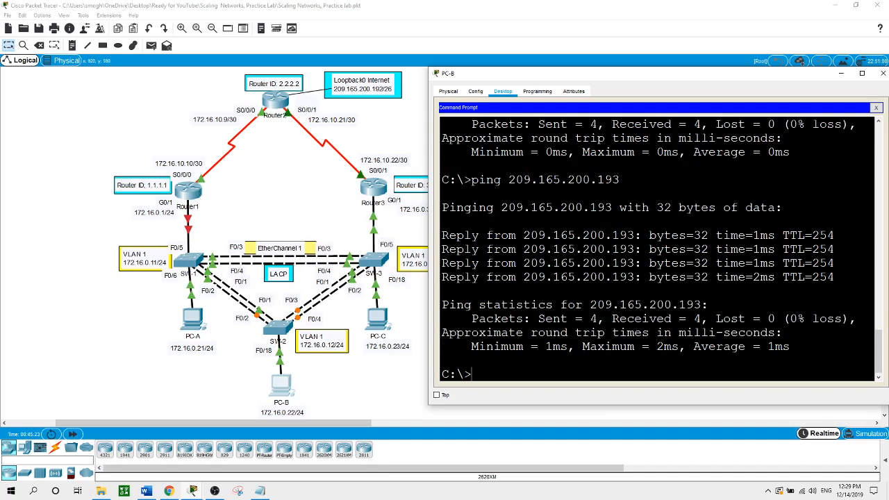
{"action": "key", "text": "Up"}
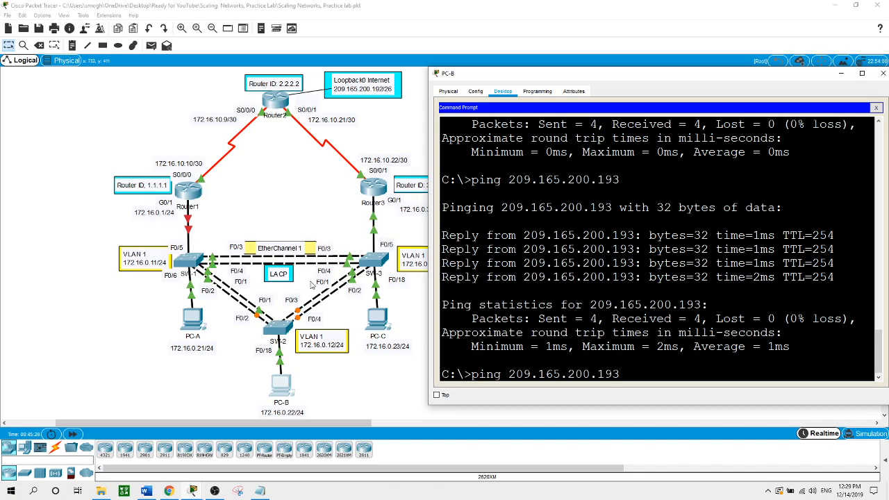
{"action": "key", "text": "Left"}
{"action": "key", "text": "Left"}
{"action": "key", "text": "Left"}
{"action": "key", "text": "Left"}
{"action": "key", "text": "Left"}
{"action": "key", "text": "Left"}
{"action": "key", "text": "Left"}
{"action": "key", "text": "Left"}
{"action": "key", "text": "Left"}
{"action": "key", "text": "Left"}
{"action": "key", "text": "Left"}
{"action": "key", "text": "Left"}
{"action": "key", "text": "Left"}
{"action": "key", "text": "Left"}
{"action": "key", "text": "BackSpace"}
{"action": "key", "text": "BackSpace"}
{"action": "key", "text": "BackSpace"}
{"action": "key", "text": "BackSpace"}
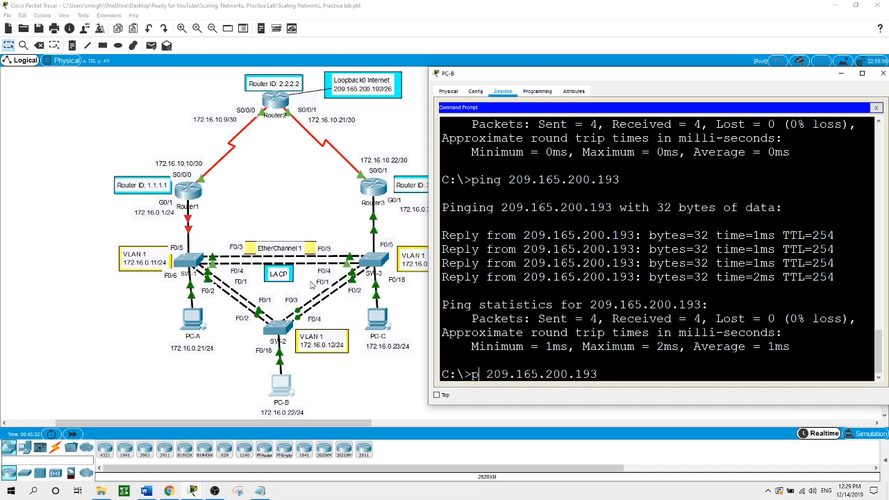
{"action": "type", "text": "tracert"}
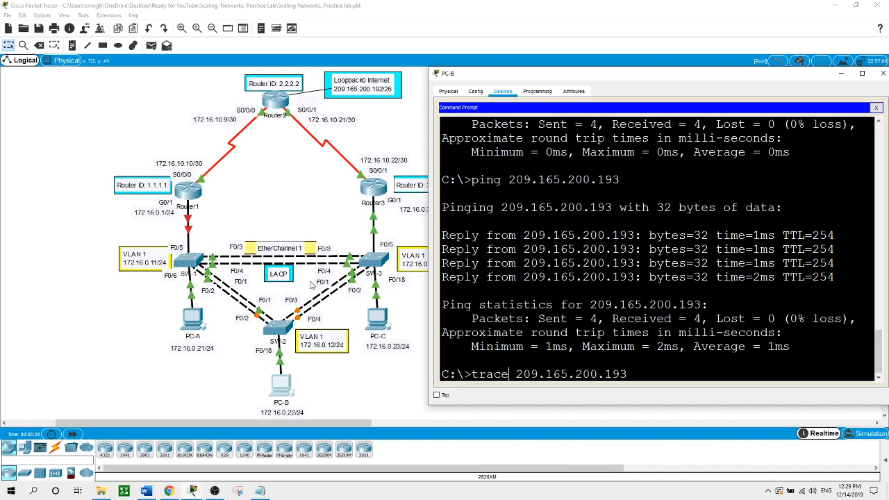
{"action": "key", "text": "Return"}
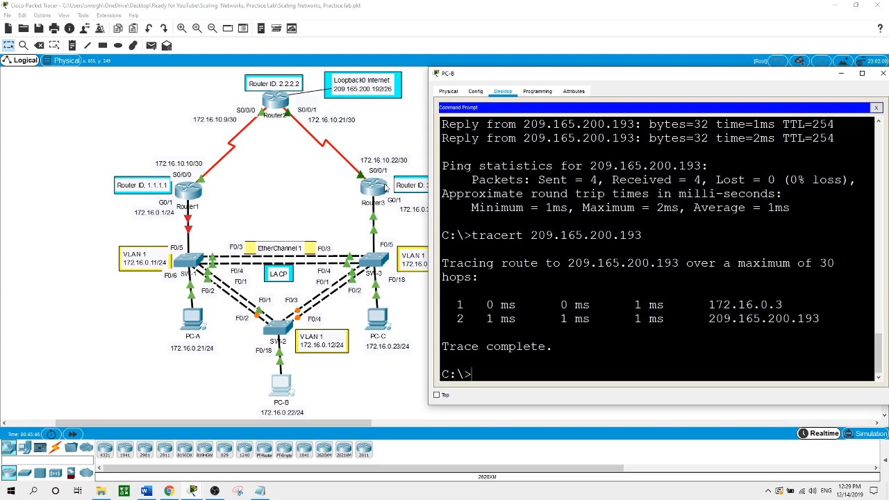
{"action": "left_click", "coordinate": [360, 374]}
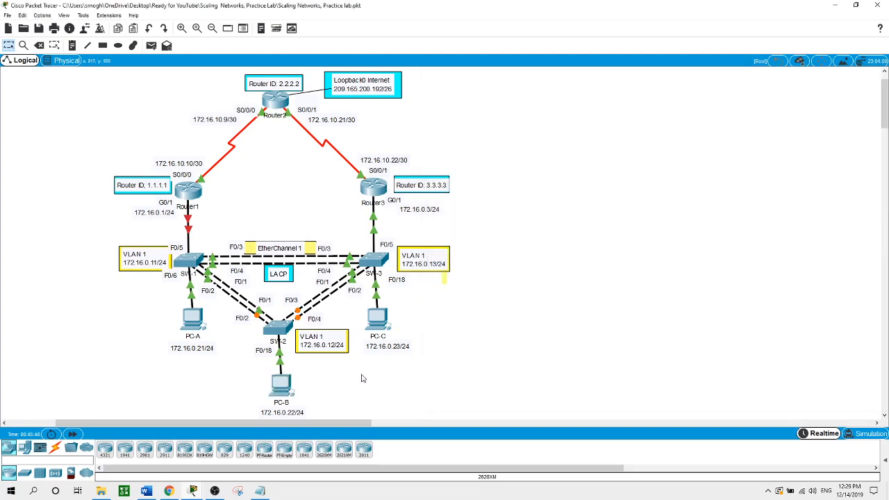
- Re-enable Router1's interface G0/1 with no shut
{"action": "left_click", "coordinate": [192, 196]}
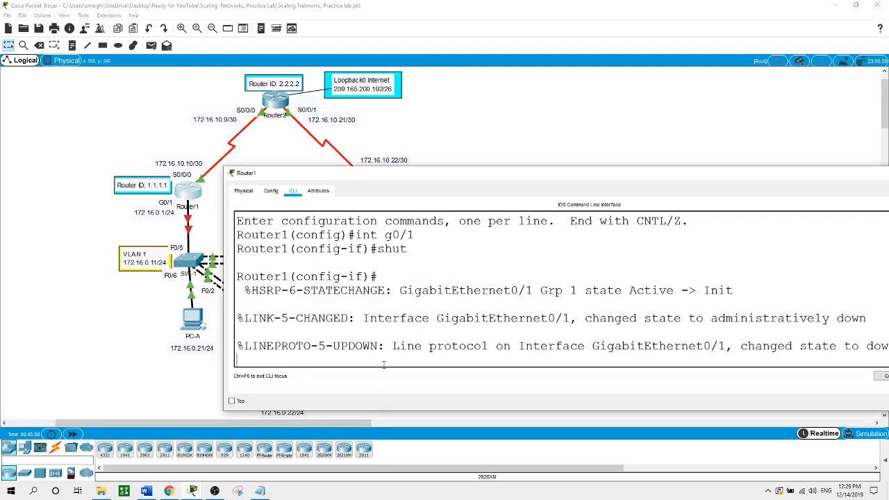
{"action": "key", "text": "Return"}
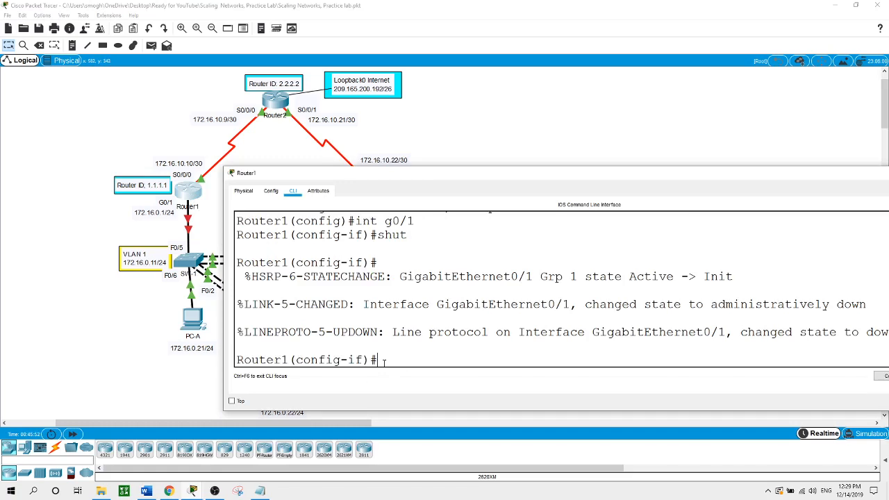
{"action": "type", "text": "no shut"}
{"action": "key", "text": "Return"}
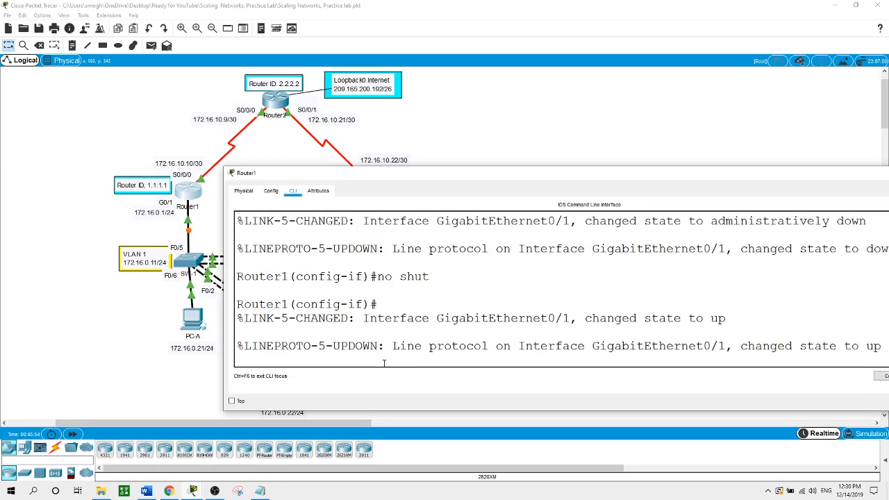
{"action": "key", "text": "Return"}
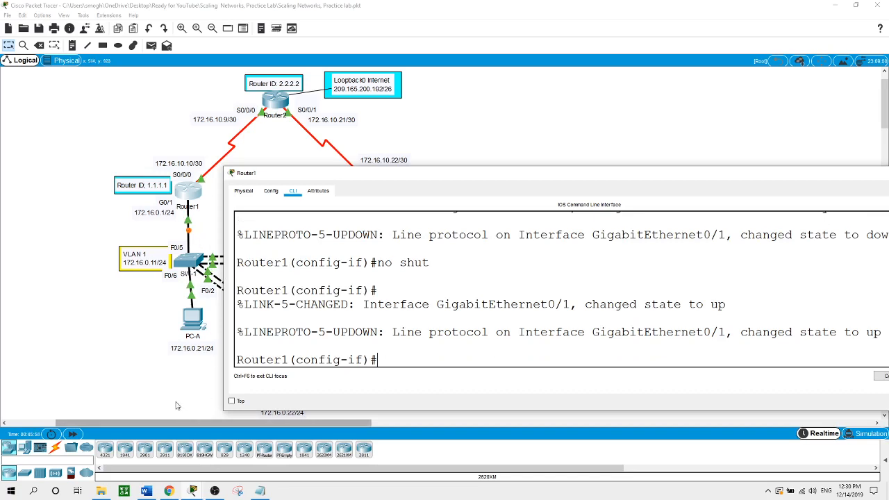
- Return to the topology and bring the OBS Studio window to the front
{"action": "left_click", "coordinate": [165, 379]}
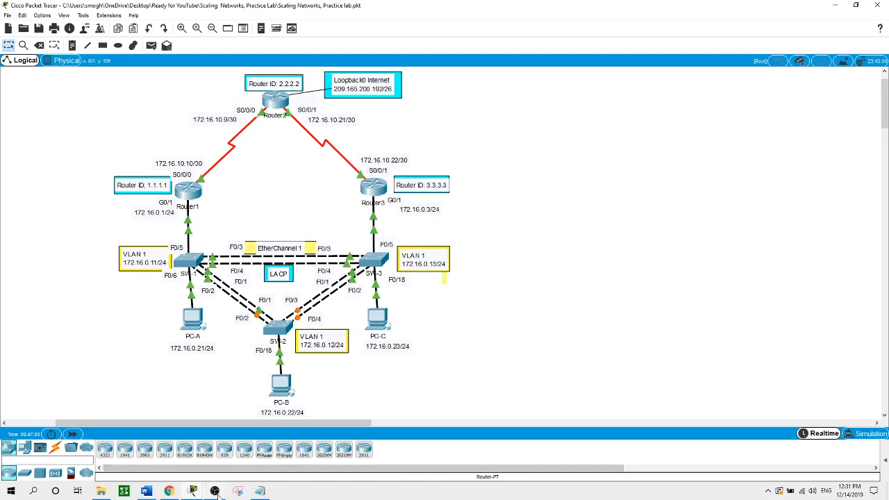
{"action": "mouse_move", "coordinate": [217, 493]}
{"action": "left_click", "coordinate": [216, 454]}
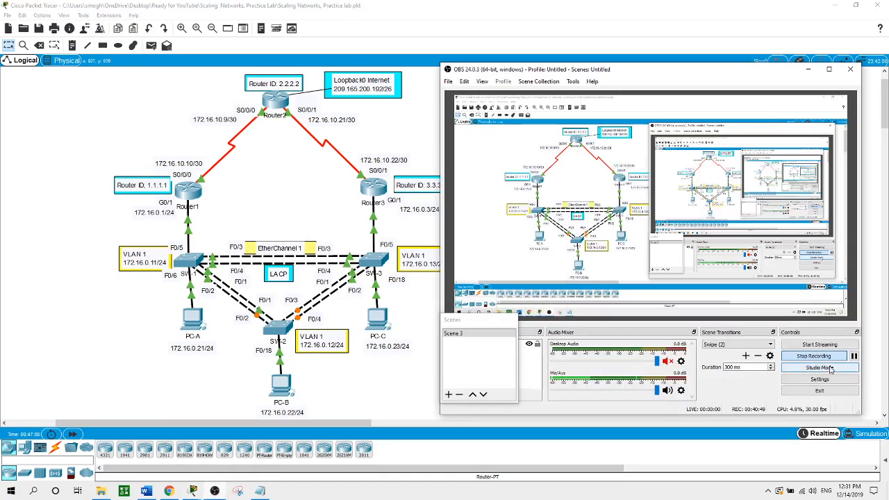